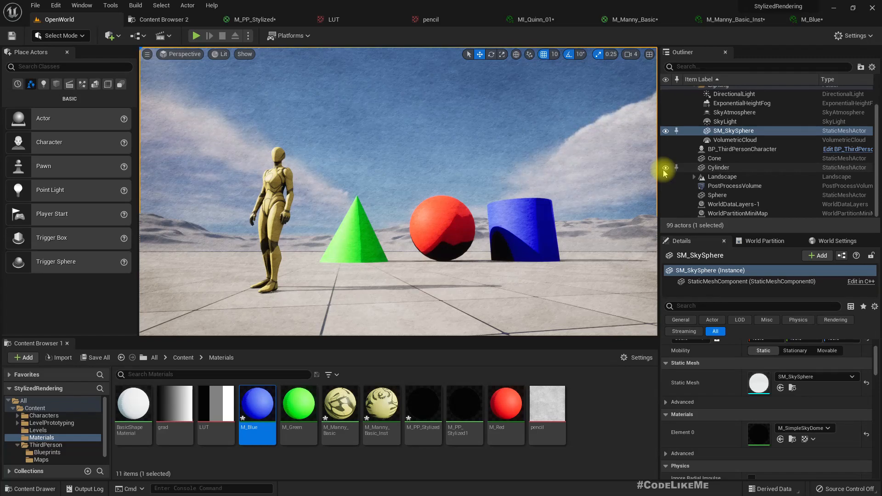
- Play the level full screen and run the character around the cone, sphere and cylinder to examine the stylized rendering
key(F11)
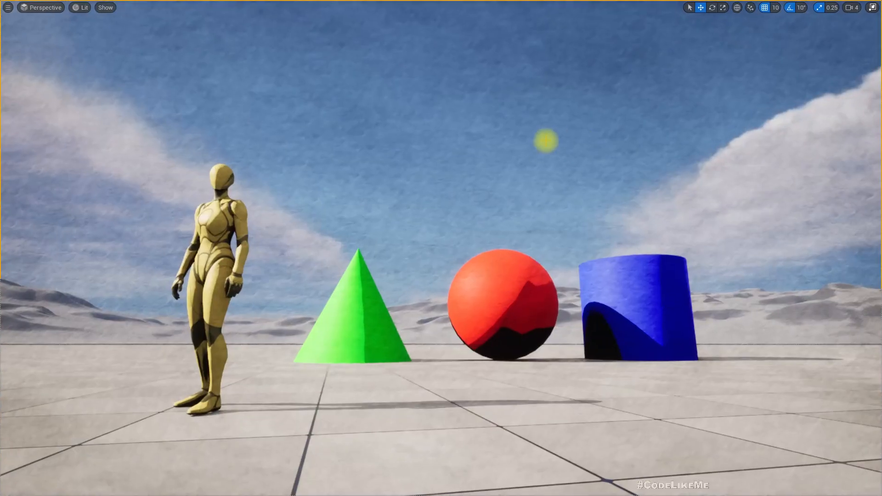
key(alt+p)
click(547, 140)
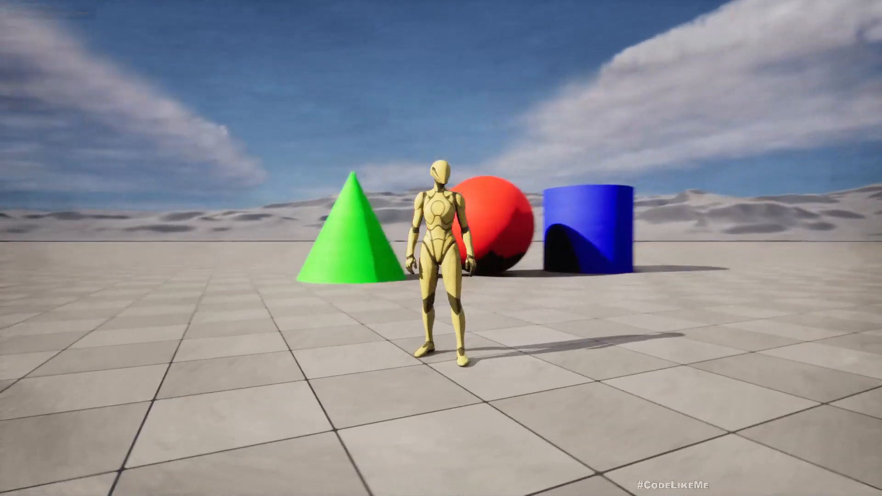
key(s)
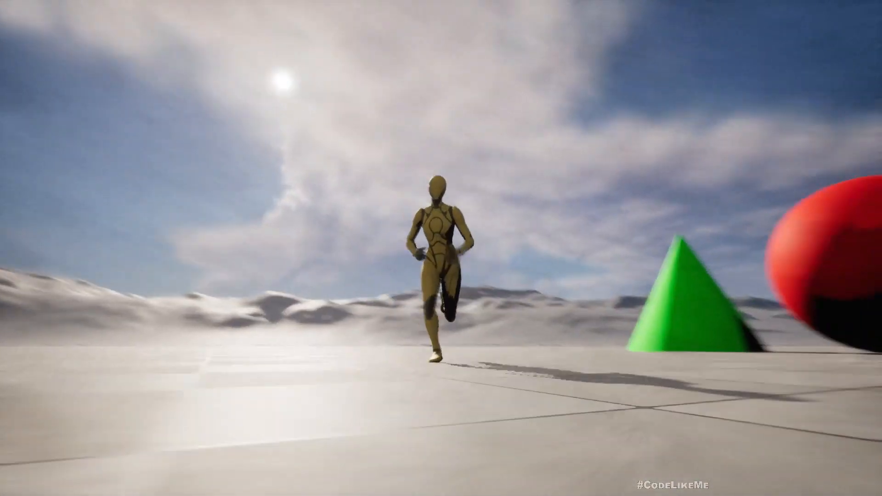
key(a)
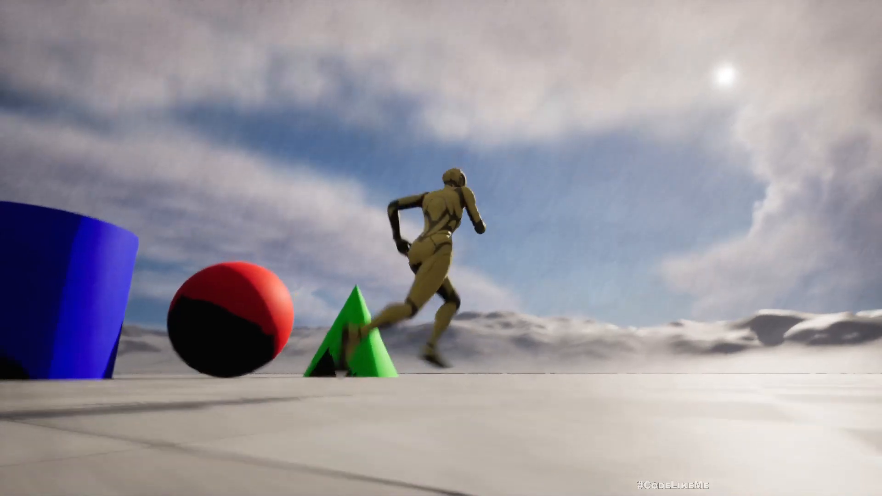
key(a)
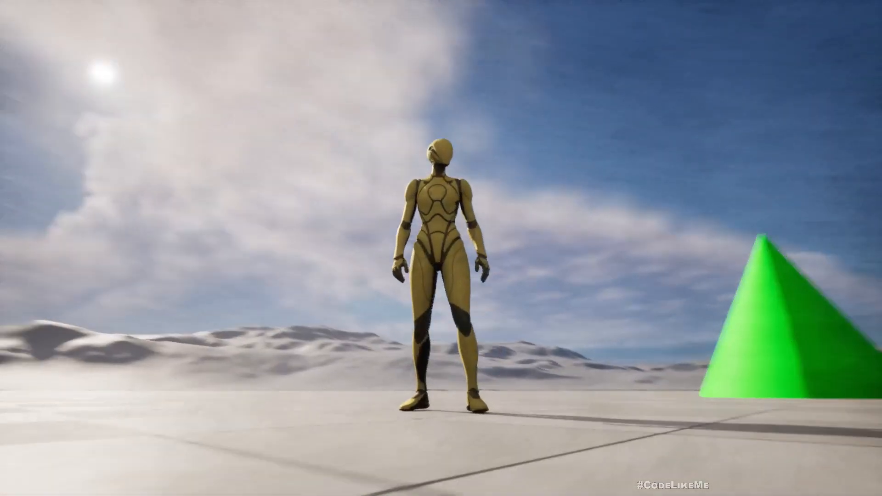
key(d)
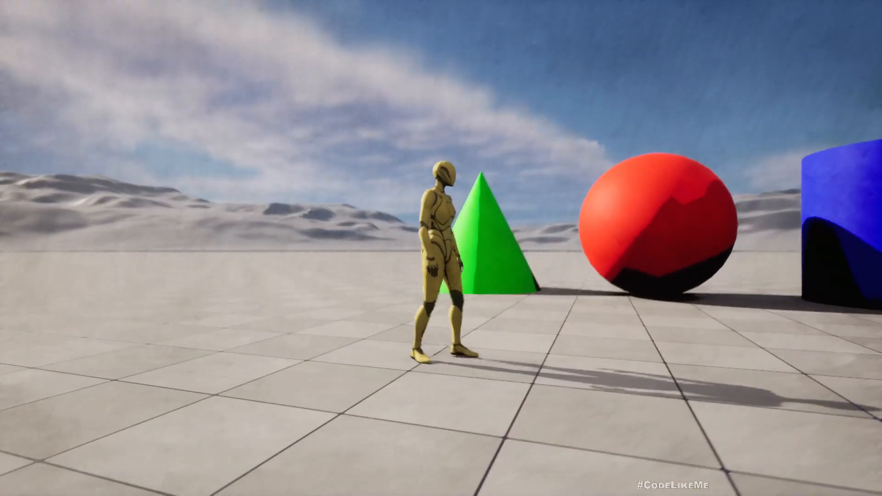
key(a)
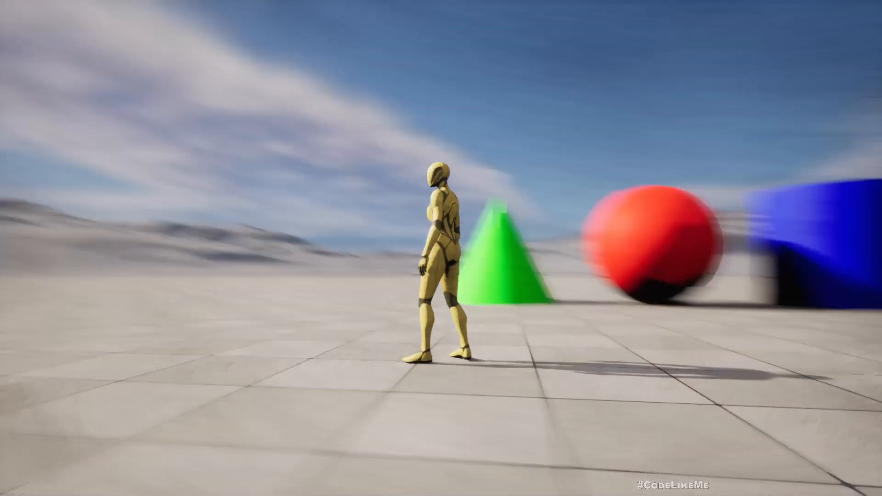
key(Escape)
middle_drag(465, 126, 379, 150)
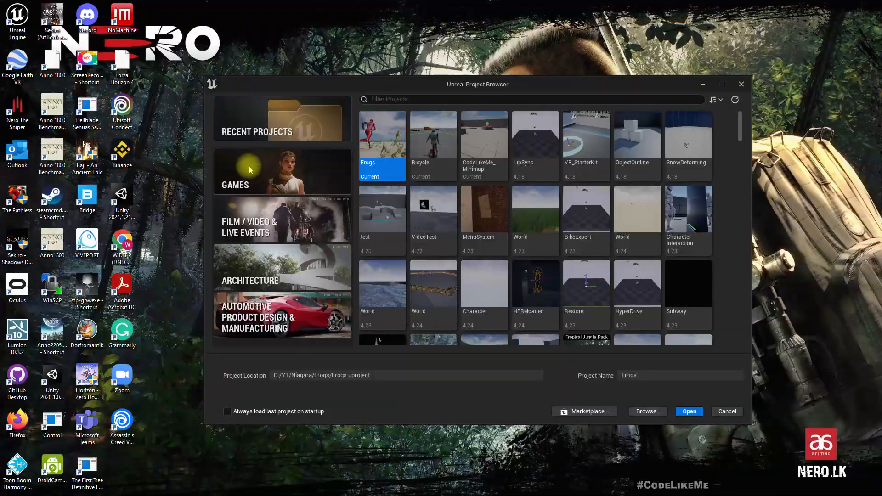
- Create a game project from the Third Person template, named StylizedRendering and located in D:\YT\Stylized
click(248, 167)
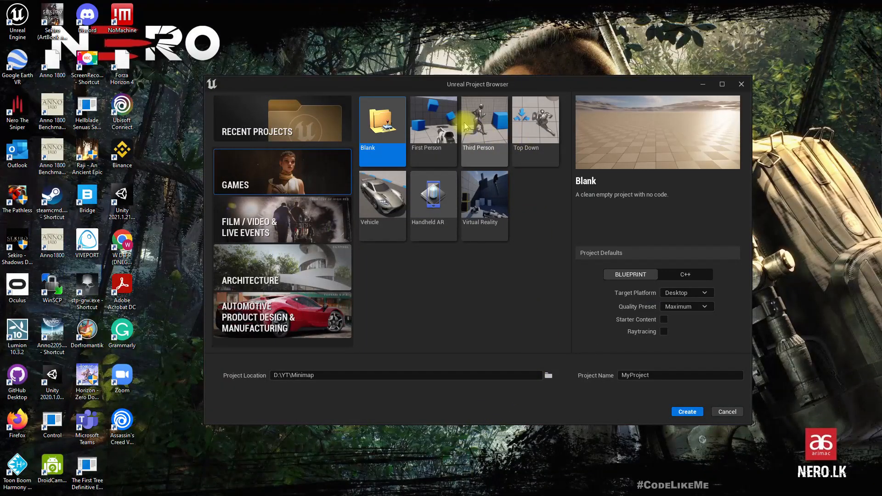
click(483, 125)
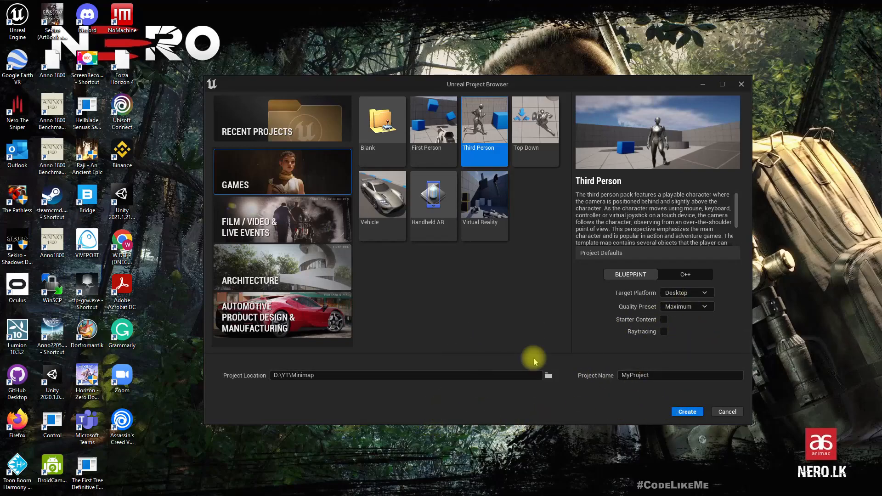
click(308, 375)
drag(307, 375, 296, 375)
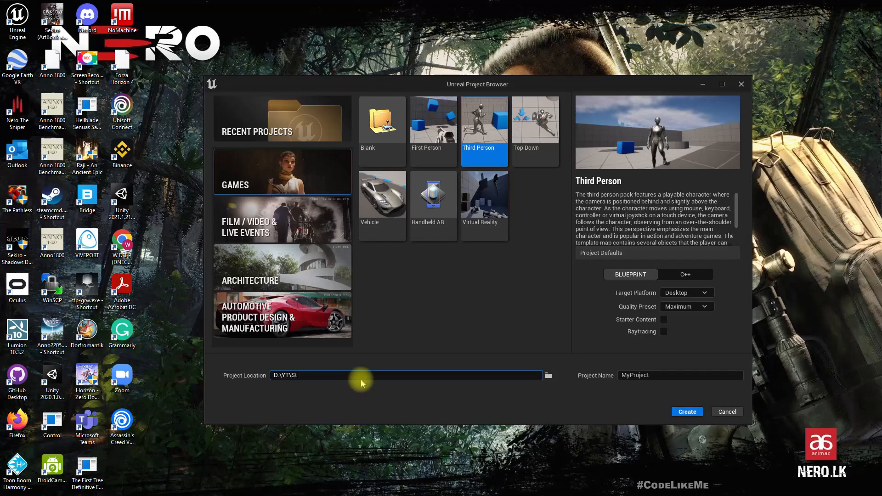
click(669, 375)
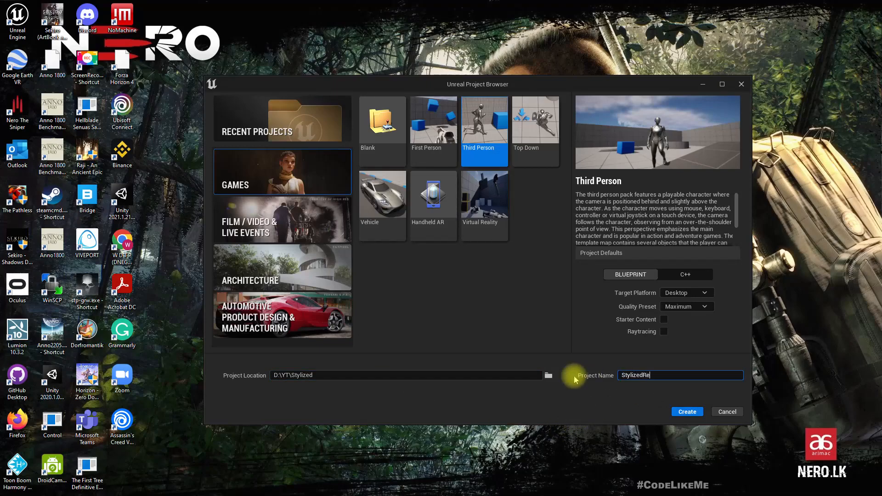
click(688, 412)
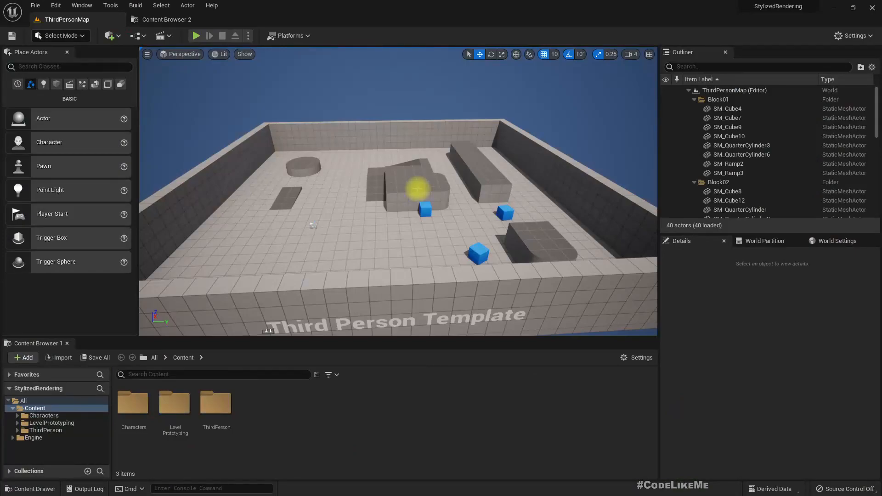
- Create a new level from the Open World template
drag(417, 189, 471, 205)
key(ctrl+n)
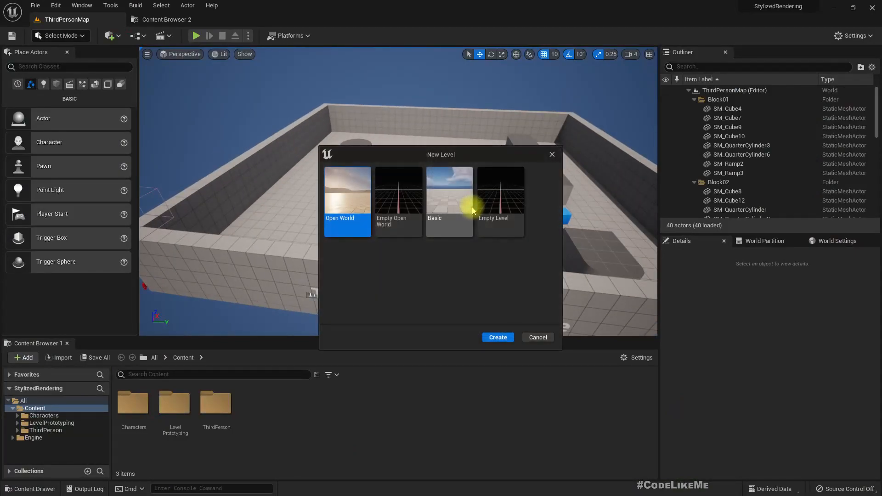
click(489, 337)
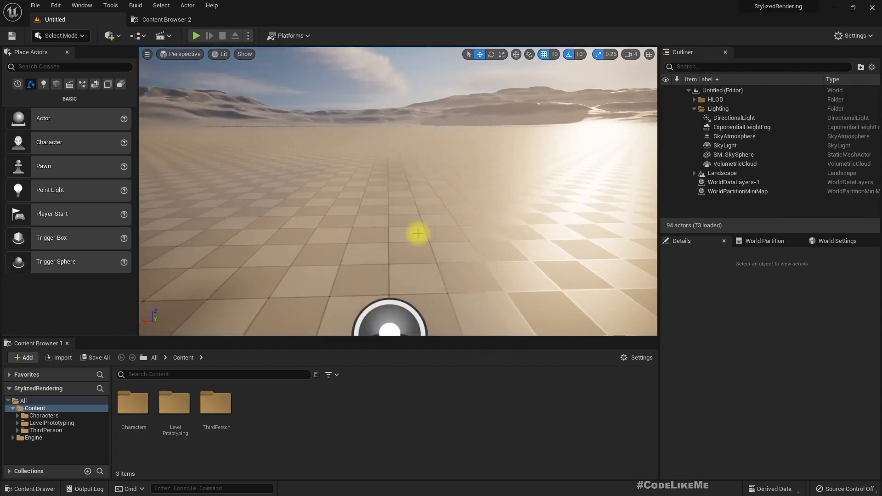
- Save the level as OpenWorld in a new Levels folder under Content
right_drag(418, 233, 442, 238)
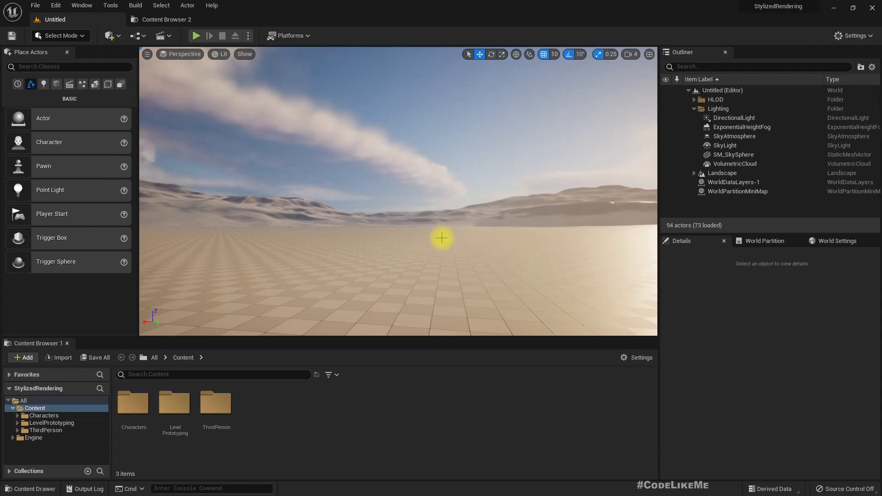
key(ctrl+s)
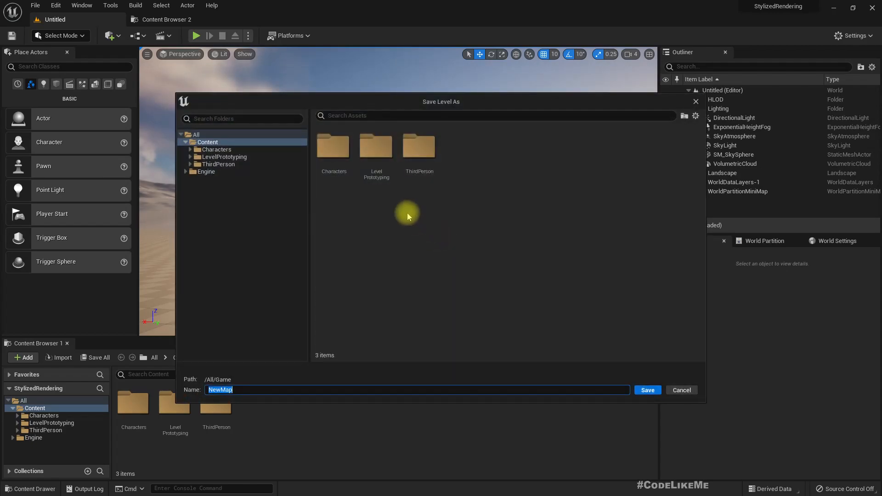
right_click(206, 146)
click(240, 160)
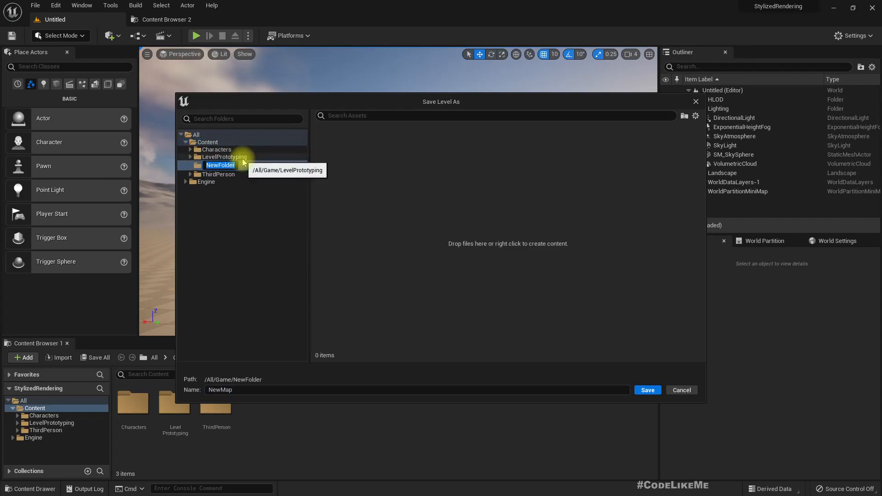
key(Return)
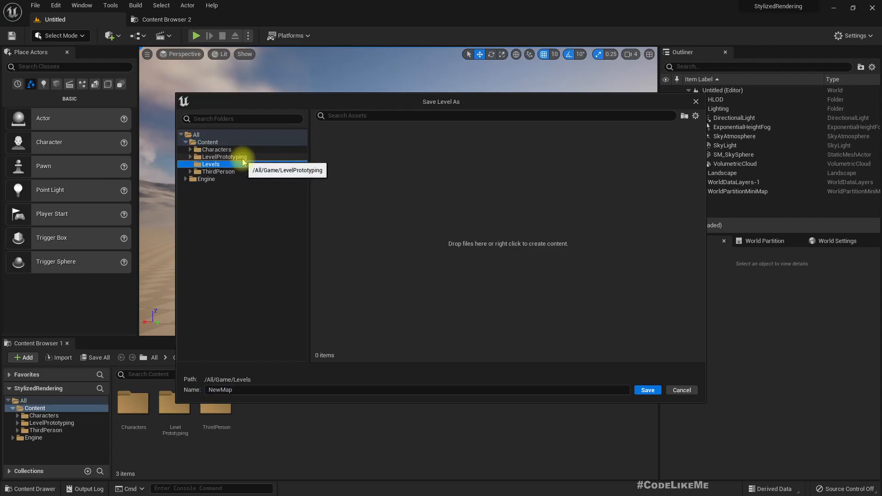
click(271, 390)
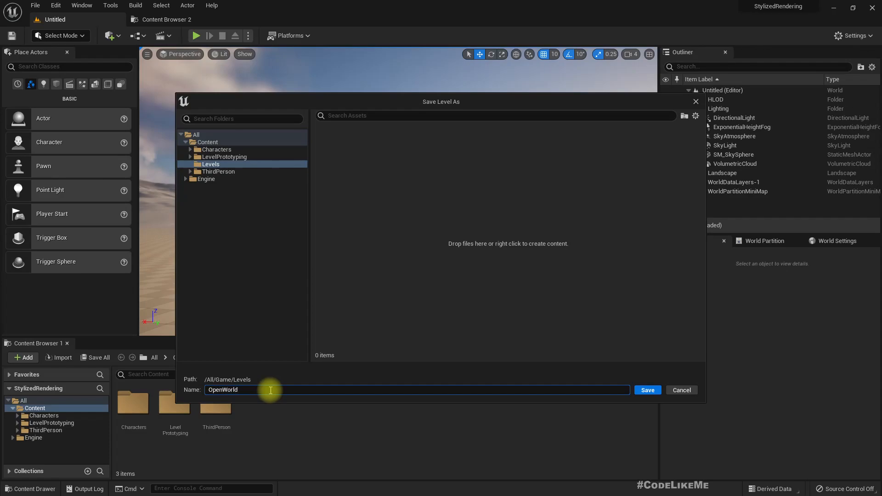
key(Return)
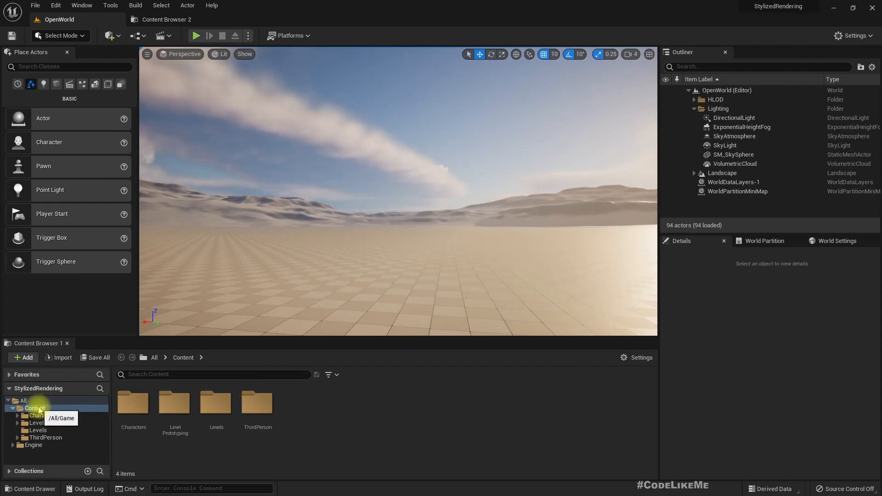
- Create a folder named Materials inside the Content folder
right_drag(323, 258, 331, 272)
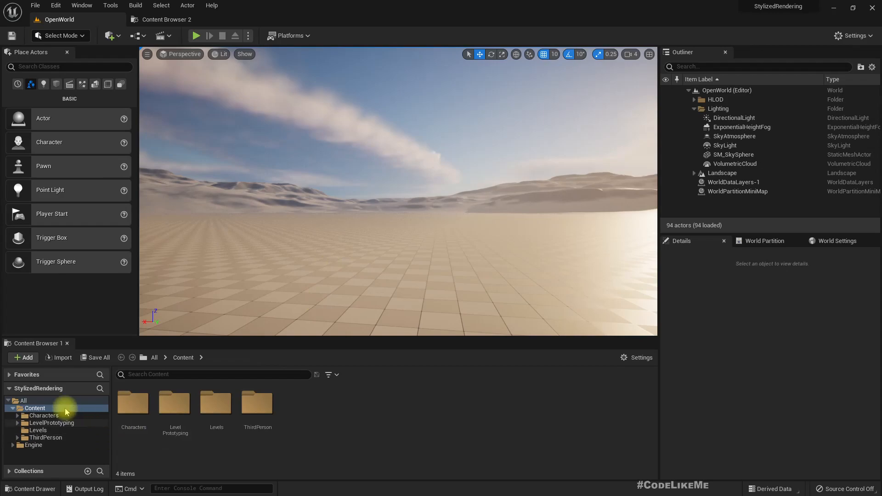
right_click(36, 408)
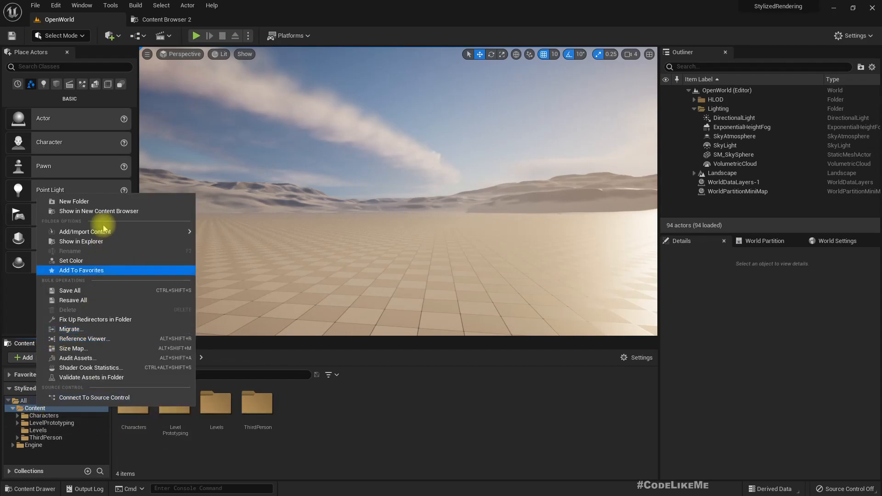
click(73, 201)
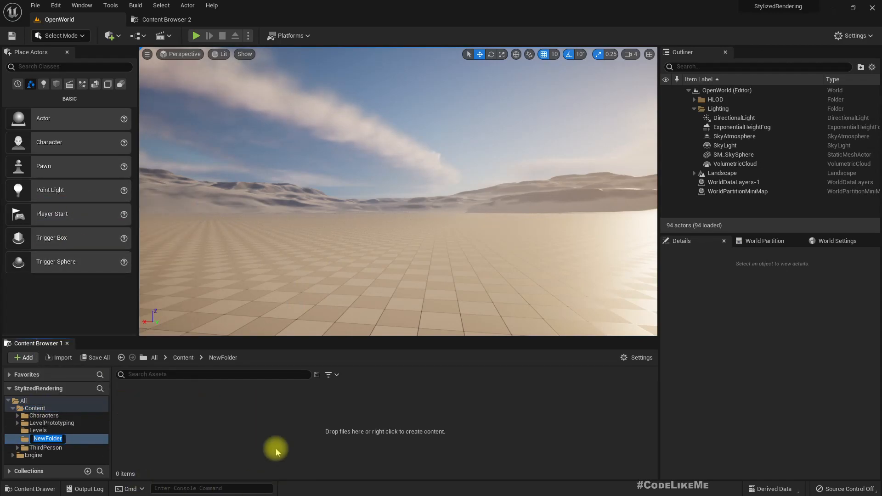
text(Materials)
key(Return)
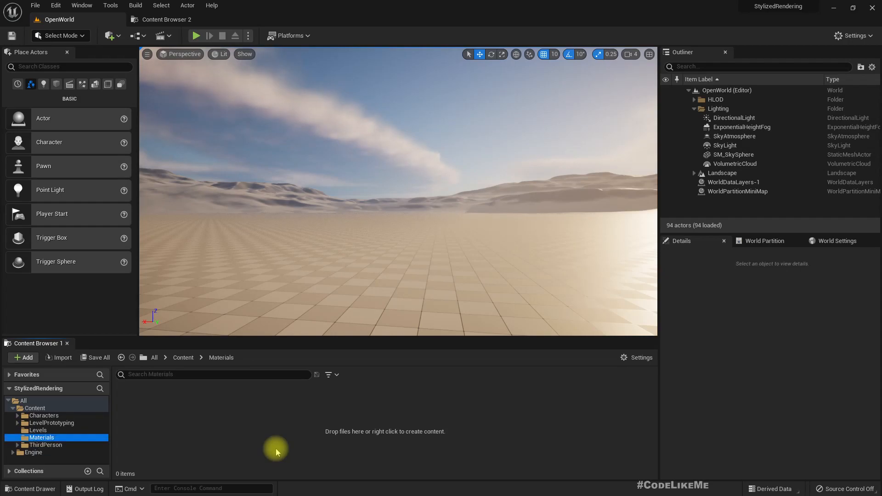
- Create a material named M_PP_Stylized in the Materials folder and open it for editing
right_click(208, 409)
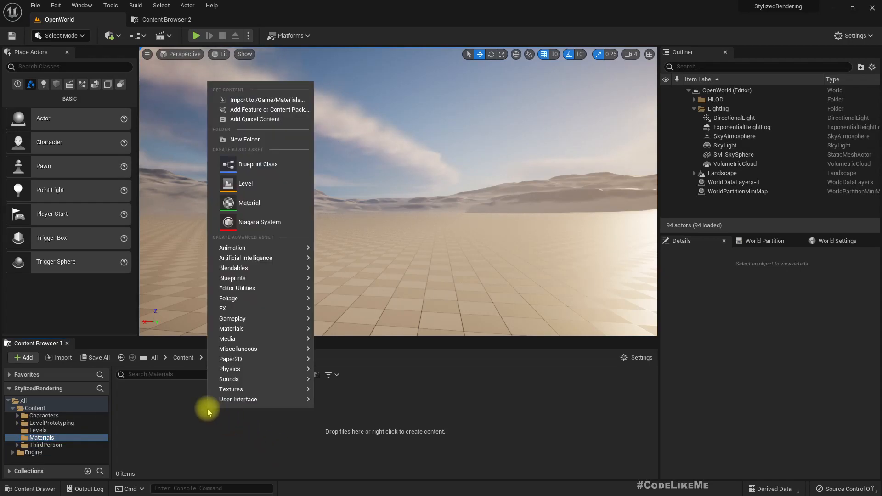
click(252, 202)
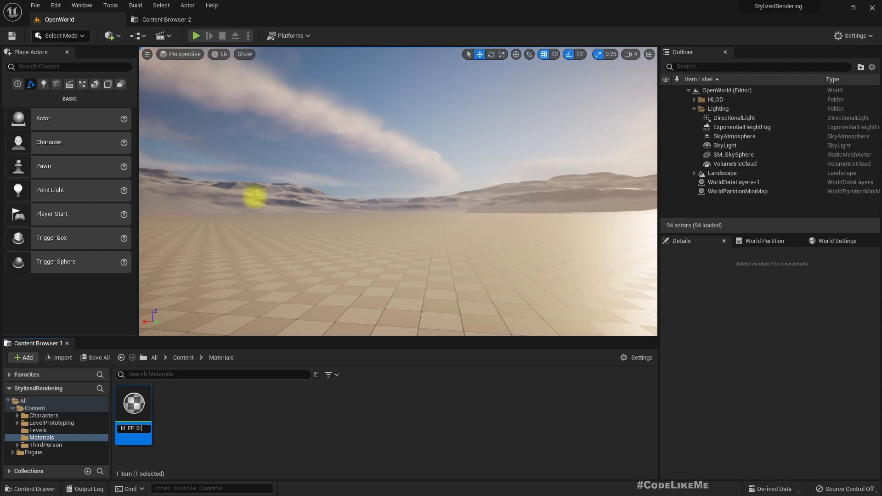
text(M_PP_Stylized)
key(Return)
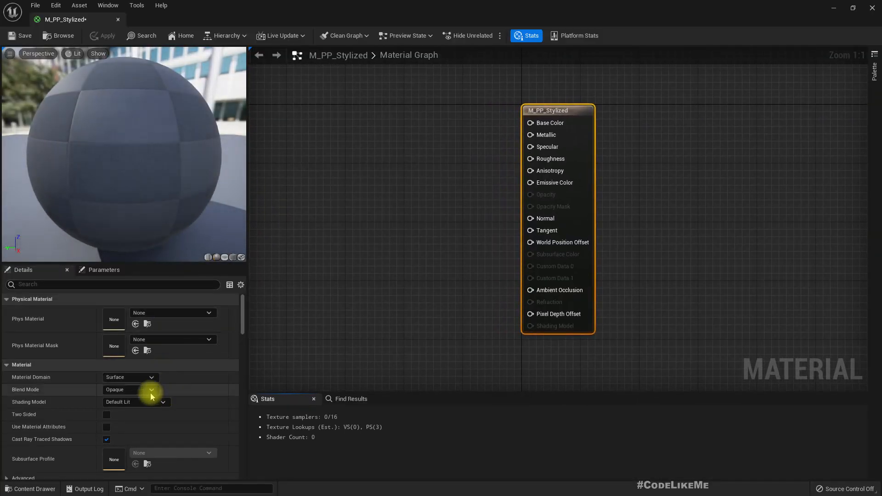
- Set the material domain of M_PP_Stylized to Post Process and apply the change
click(114, 378)
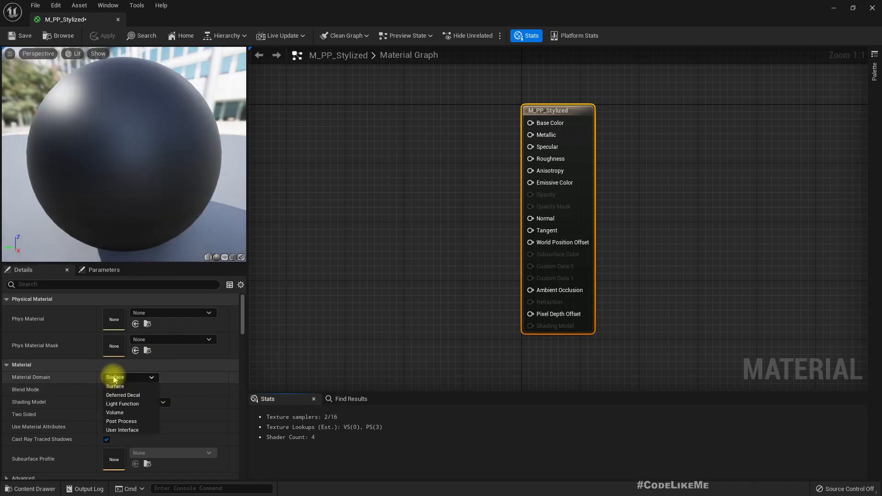
click(120, 421)
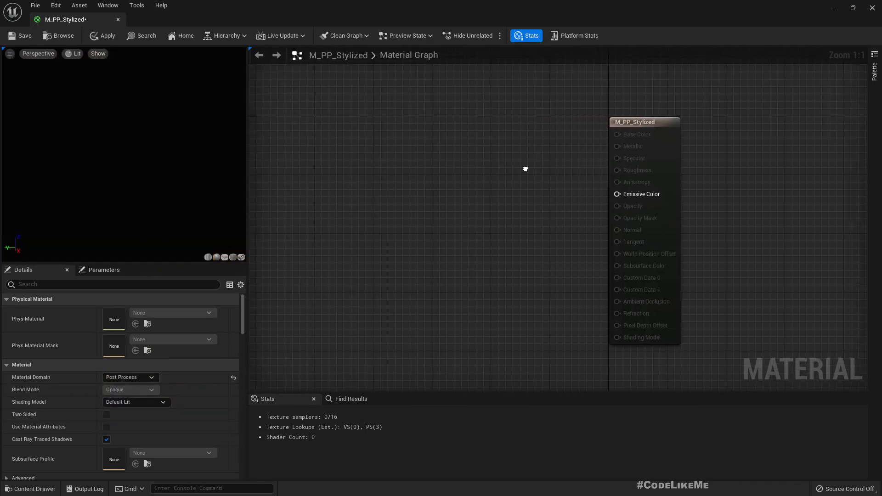
click(97, 24)
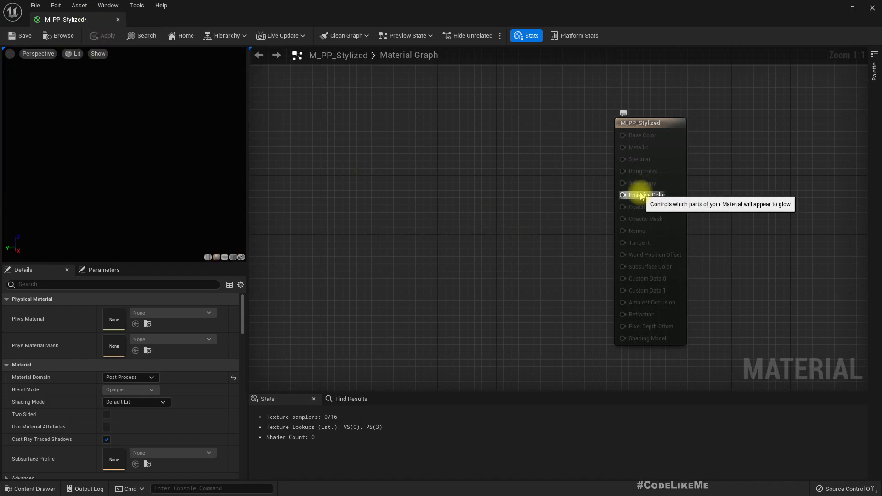
- Add a SceneTexture node to the material graph and position it beside the material output node
right_click(301, 206)
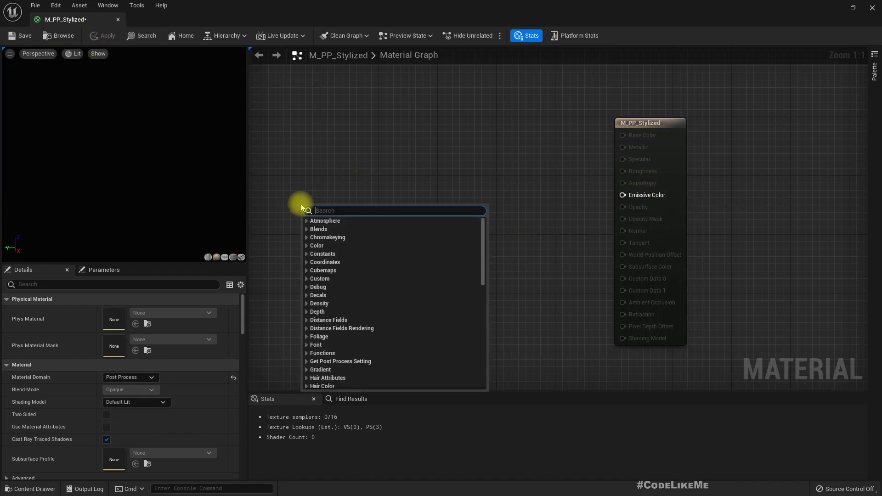
text(pro)
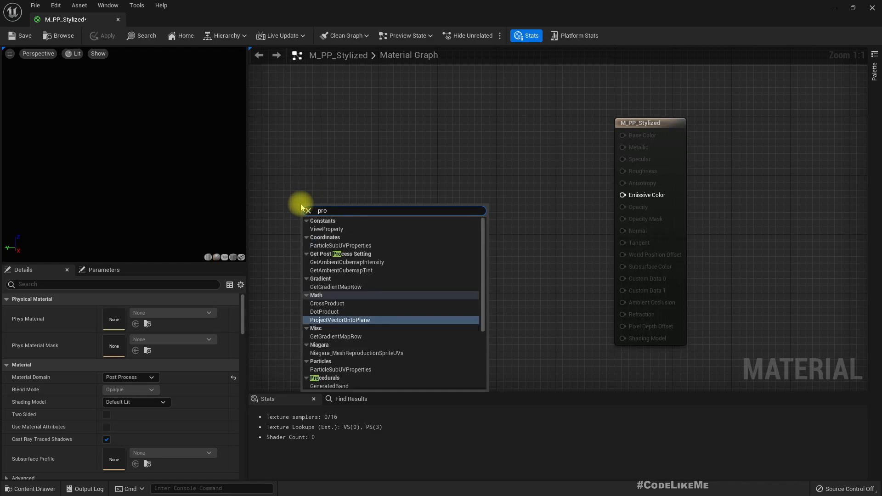
key(BackSpace)
key(BackSpace)
text(ost)
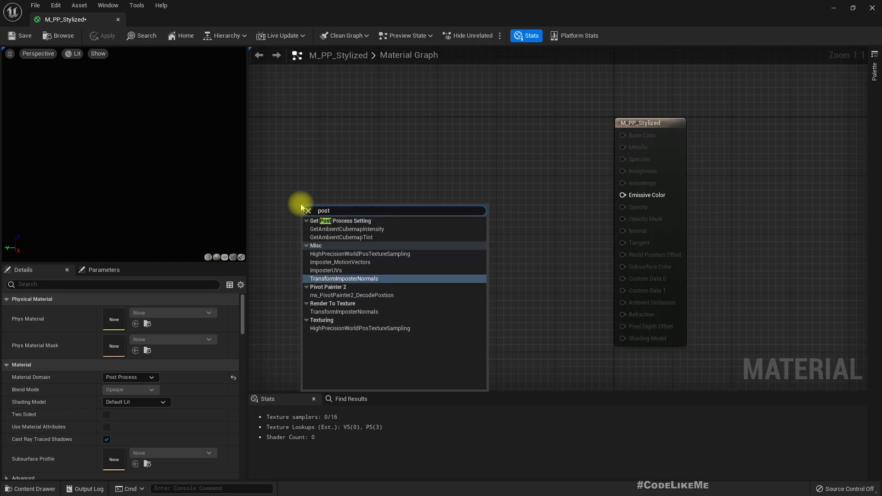
text(scenete)
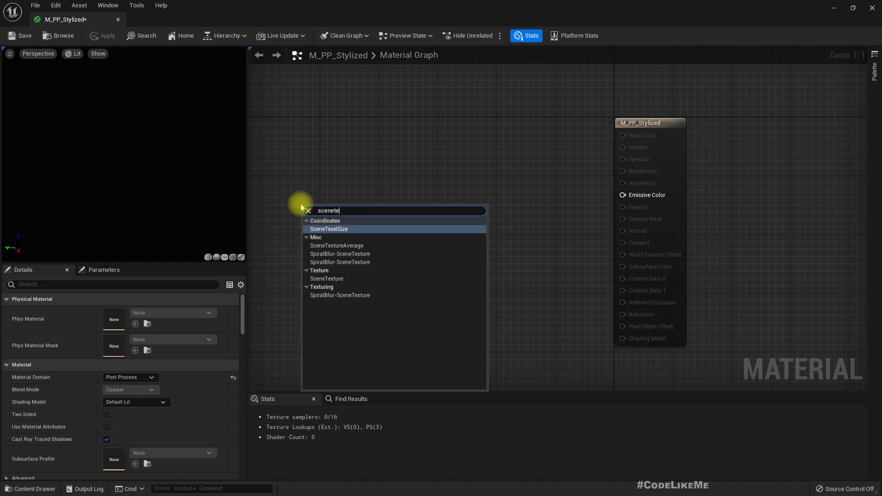
key(Down)
key(Down)
key(Down)
key(Down)
key(Down)
key(Up)
key(Return)
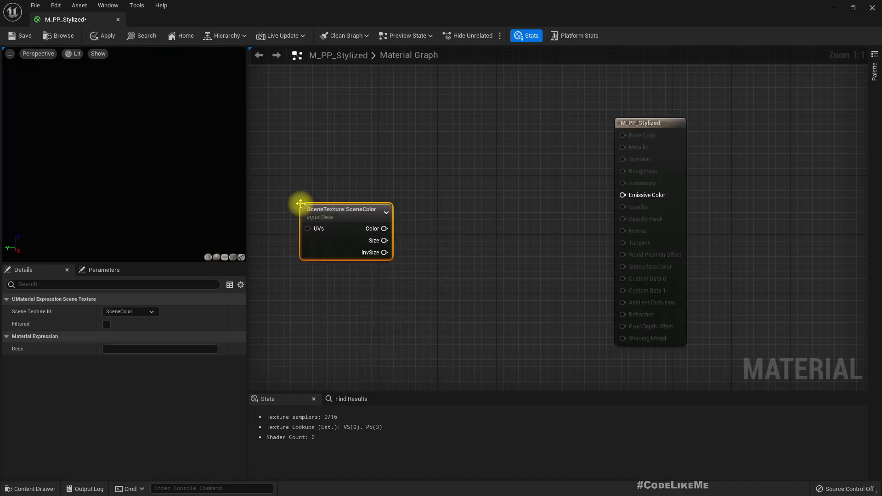
drag(345, 203, 335, 176)
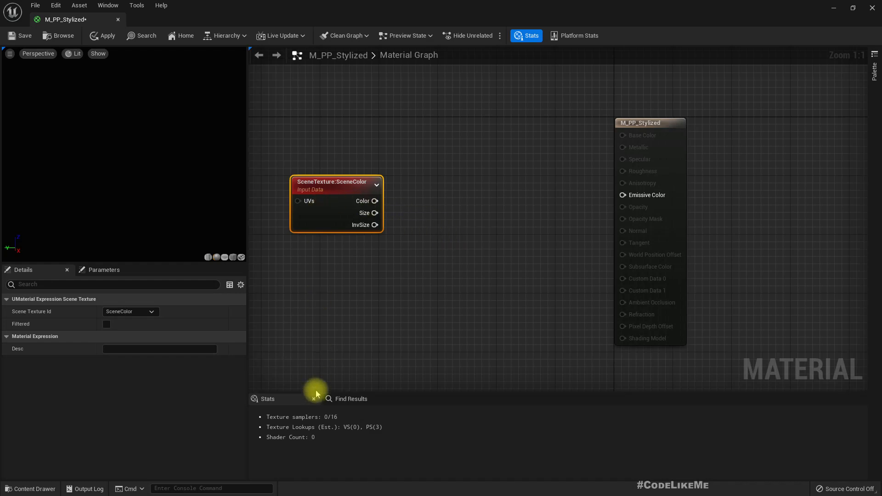
- Set the SceneTexture node's Scene Texture Id to PostProcessInput0 and connect its Color output to Emissive Color
drag(375, 201, 430, 203)
click(331, 209)
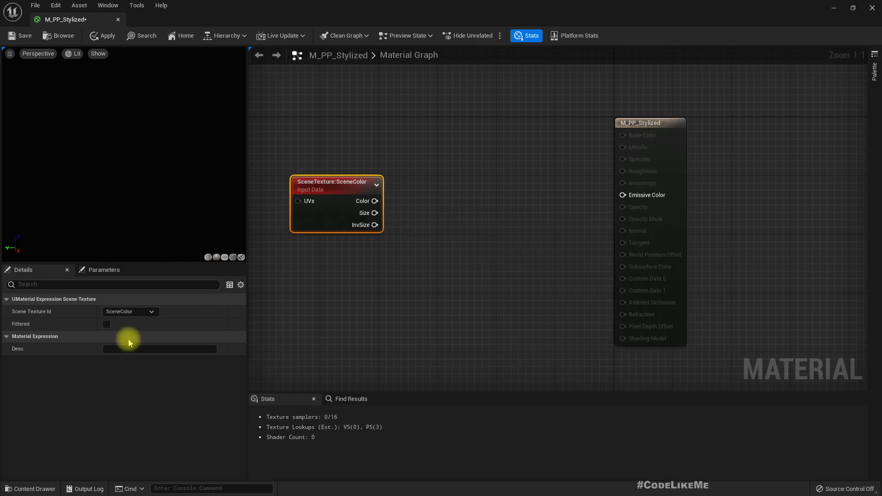
click(114, 314)
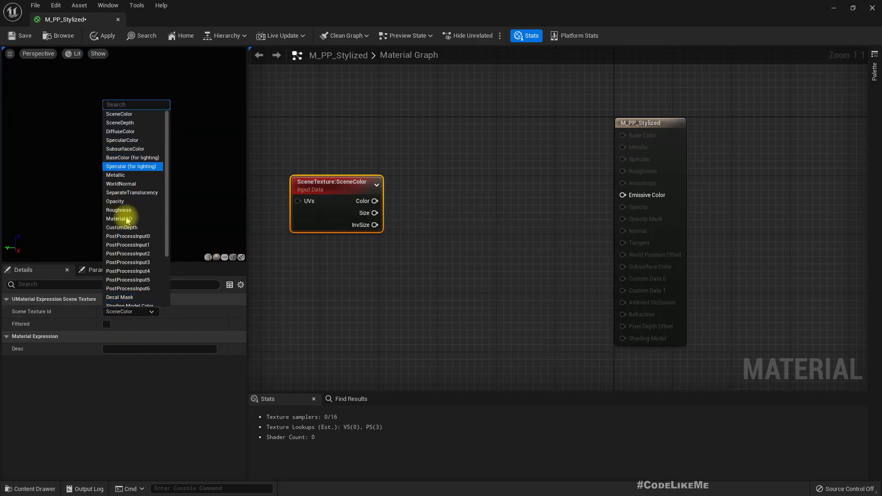
click(123, 236)
mouse_move(395, 200)
mouse_down()
mouse_move(498, 212)
mouse_move(645, 196)
mouse_up()
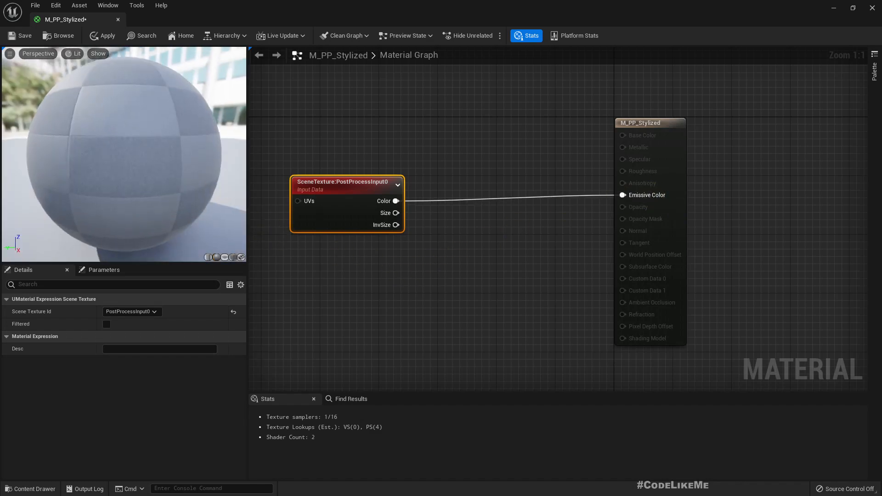
scroll(123, 120, down, 4)
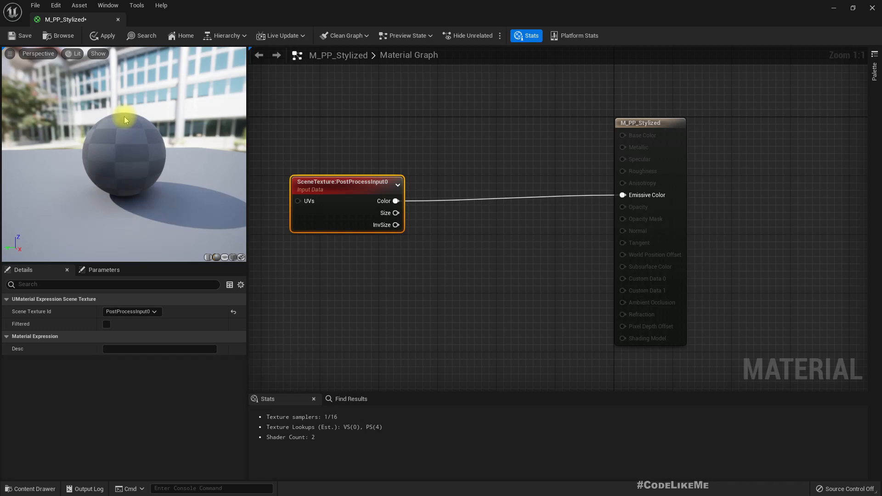
- Apply the M_PP_Stylized changes and dock its material editor alongside the OpenWorld level in the main editor window
click(102, 36)
drag(95, 18, 173, 22)
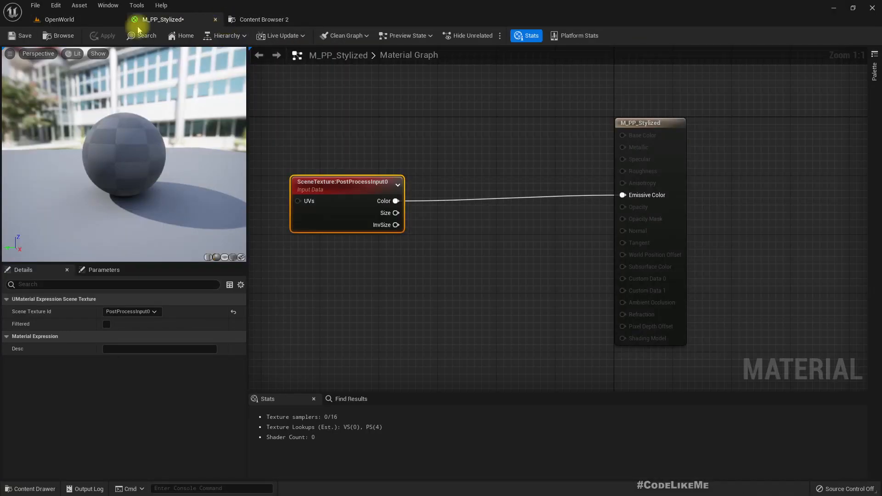
click(105, 19)
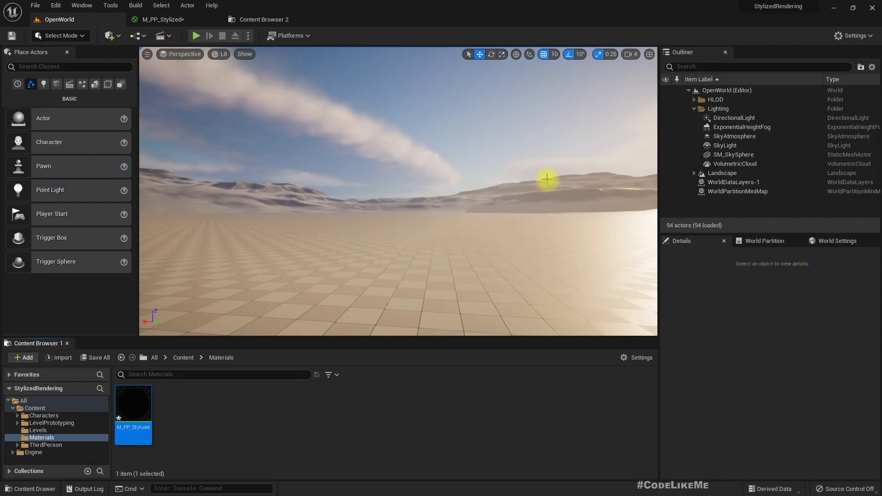
click(156, 19)
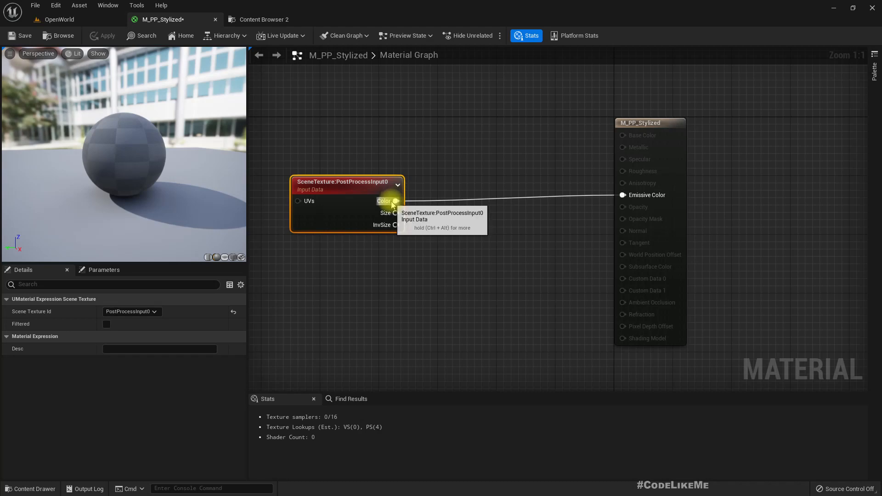
- Insert a Desaturation node between the SceneTexture Color output and Emissive Color, align it with the wire, and apply the material
drag(395, 201, 432, 226)
text(desta)
key(BackSpace)
text(at)
key(Return)
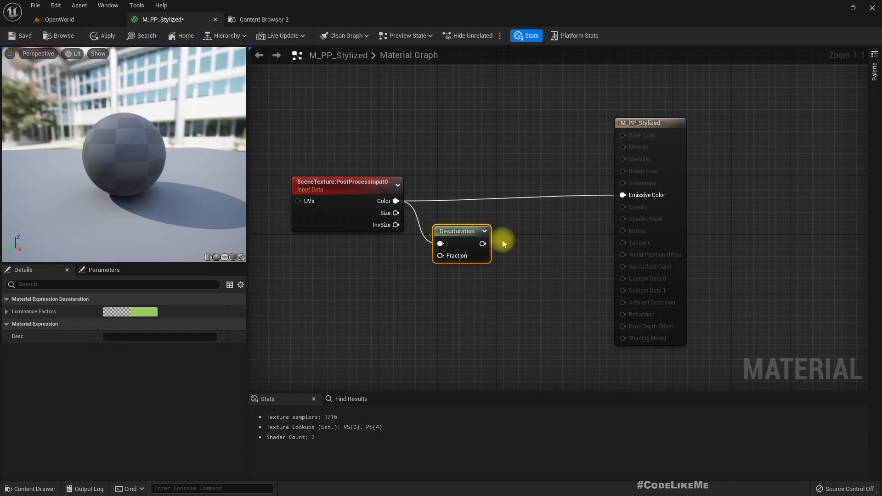
drag(483, 243, 641, 196)
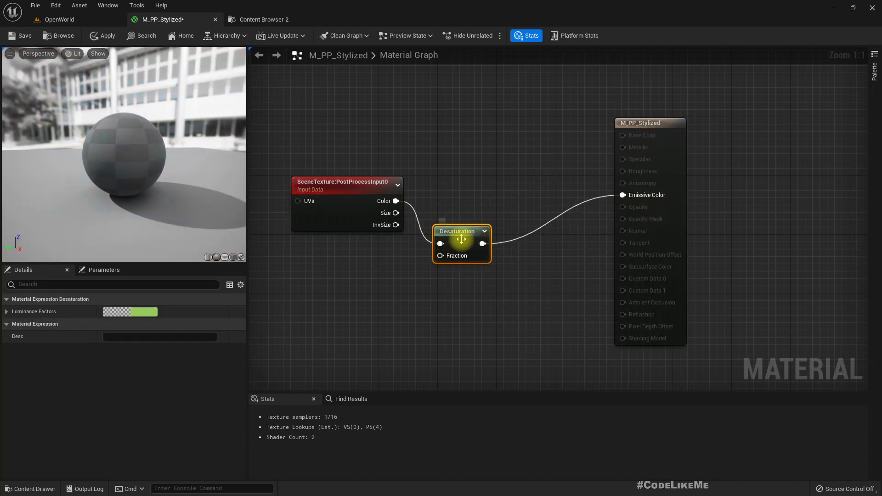
drag(456, 239, 461, 197)
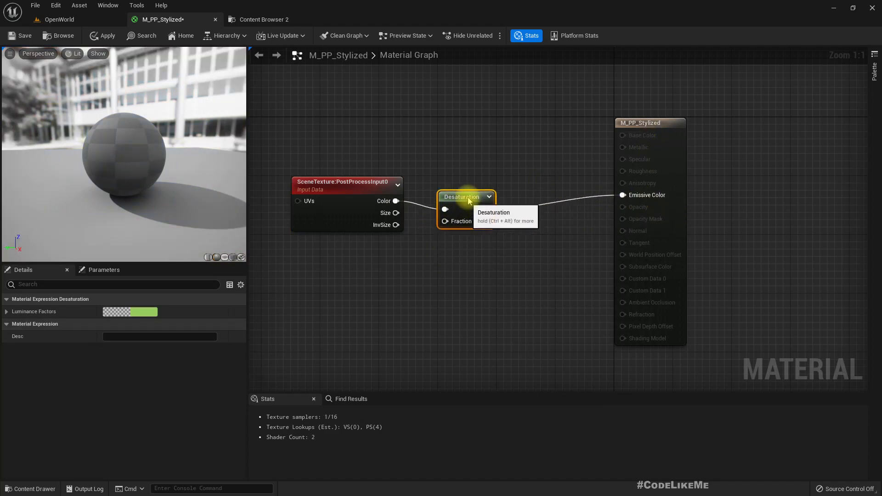
click(101, 36)
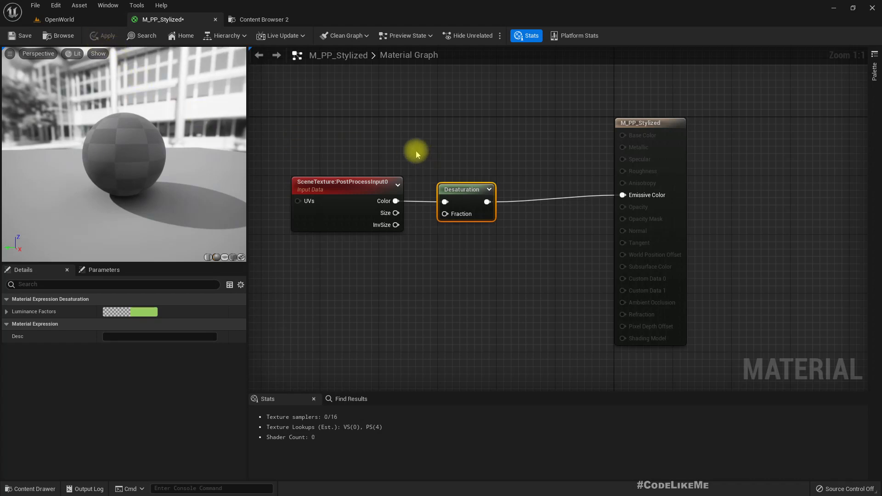
- Place a PostProcessVolume in the OpenWorld level and enable its Infinite Extent (Unbound) option
click(59, 19)
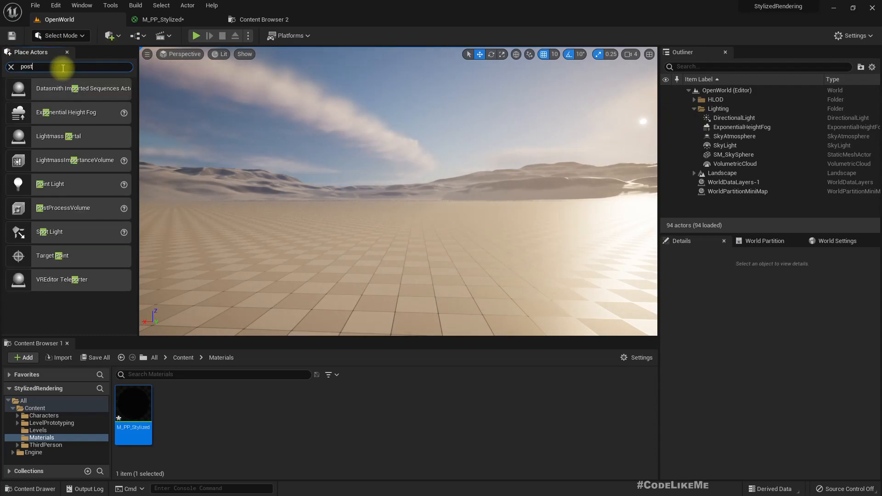
drag(54, 91, 627, 218)
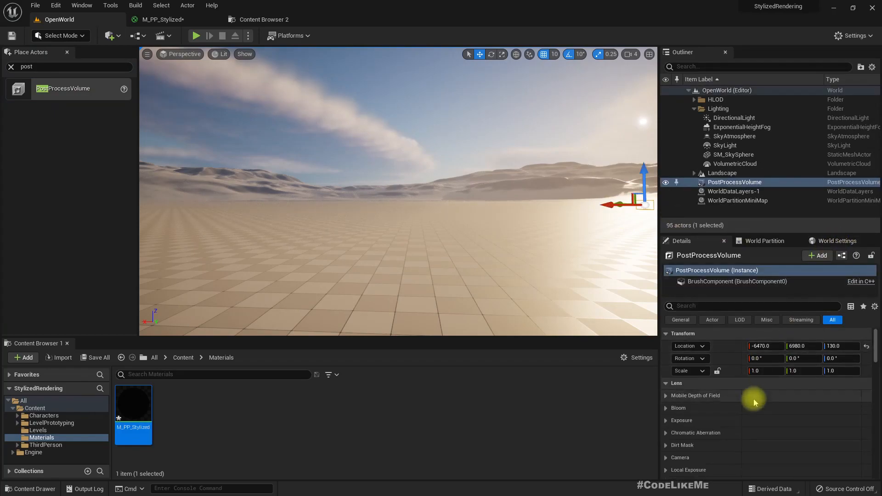
scroll(758, 399, down, 10)
scroll(779, 398, down, 10)
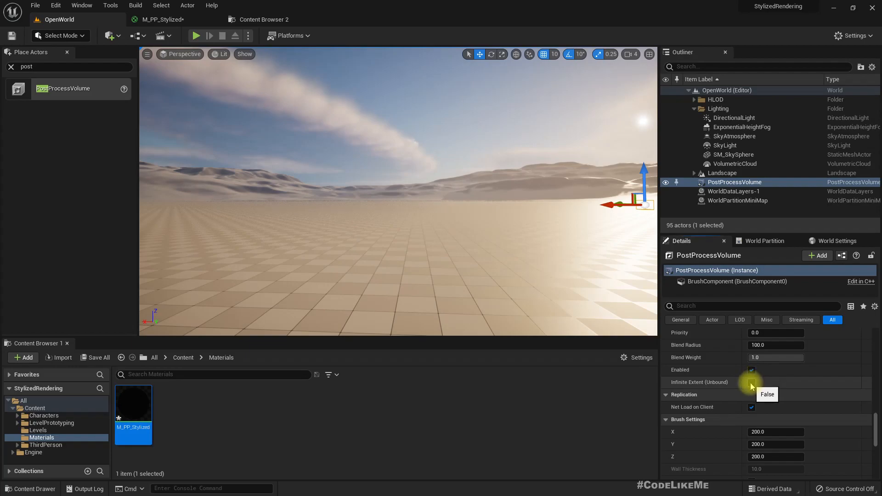
- Add an asset reference element to the volume's Post Process Materials array and assign M_PP_Stylized to it
drag(876, 429, 875, 386)
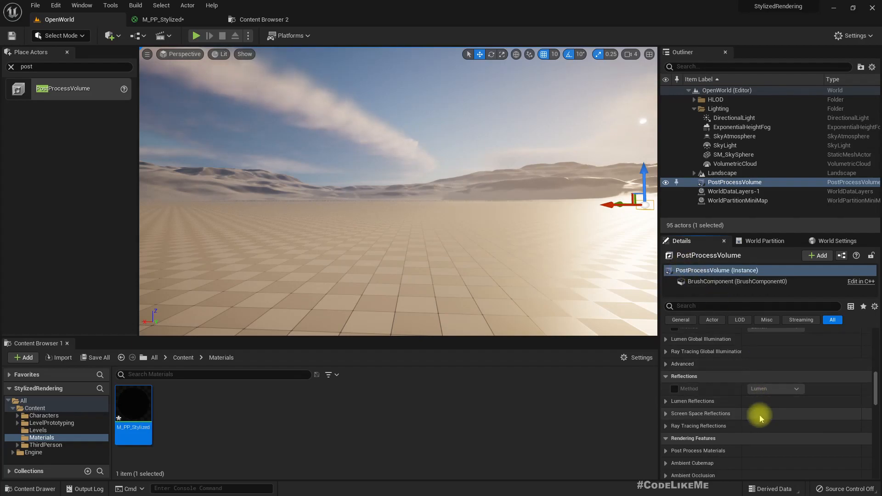
scroll(759, 415, up, 4)
scroll(758, 415, up, 8)
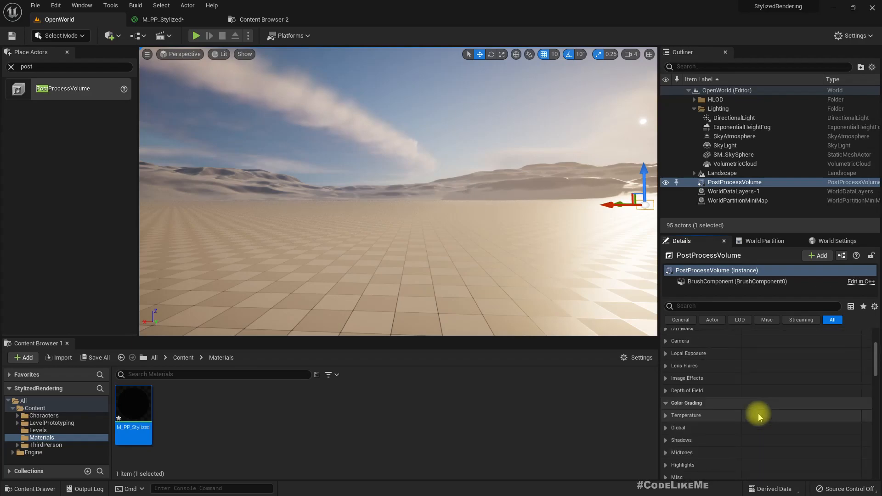
scroll(758, 415, up, 1)
scroll(758, 414, down, 4)
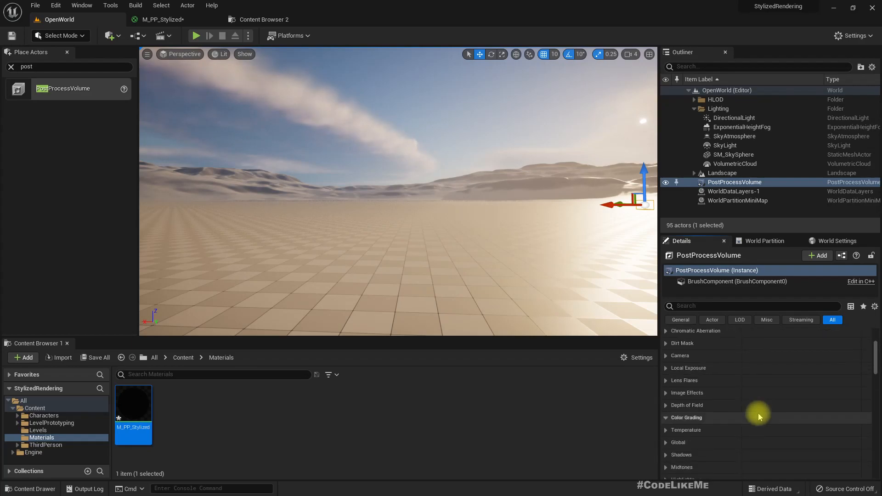
scroll(757, 412, down, 6)
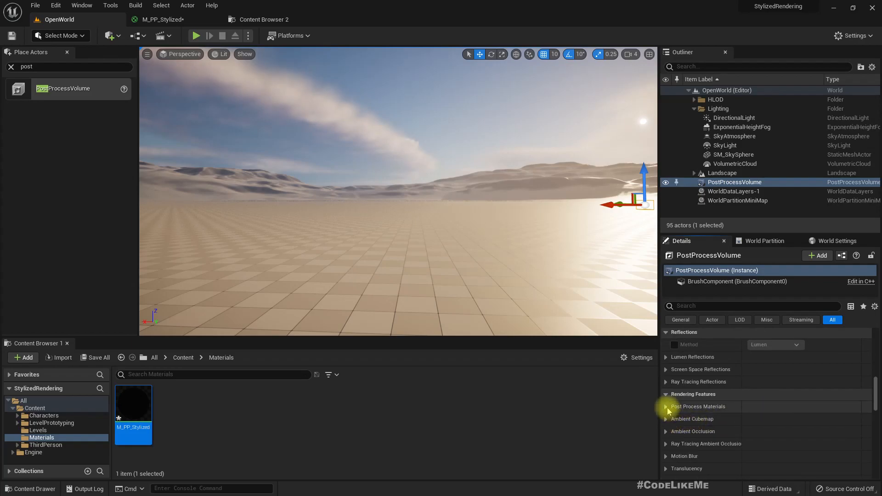
click(809, 419)
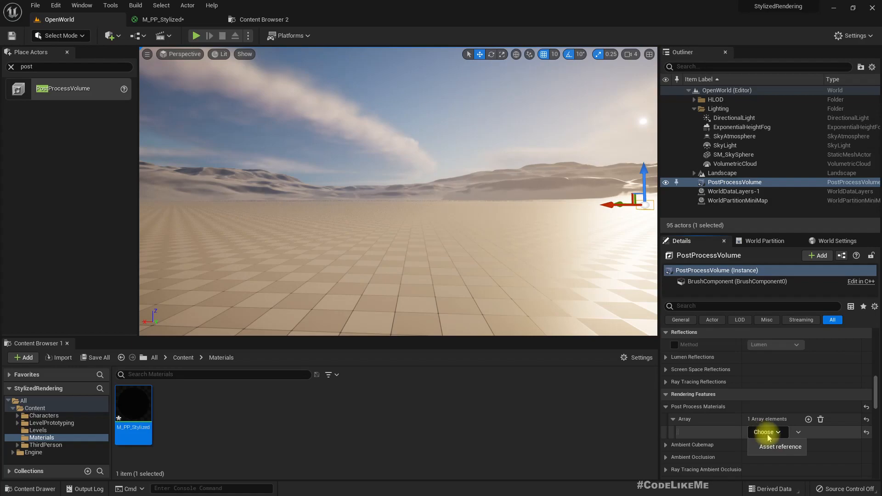
click(778, 446)
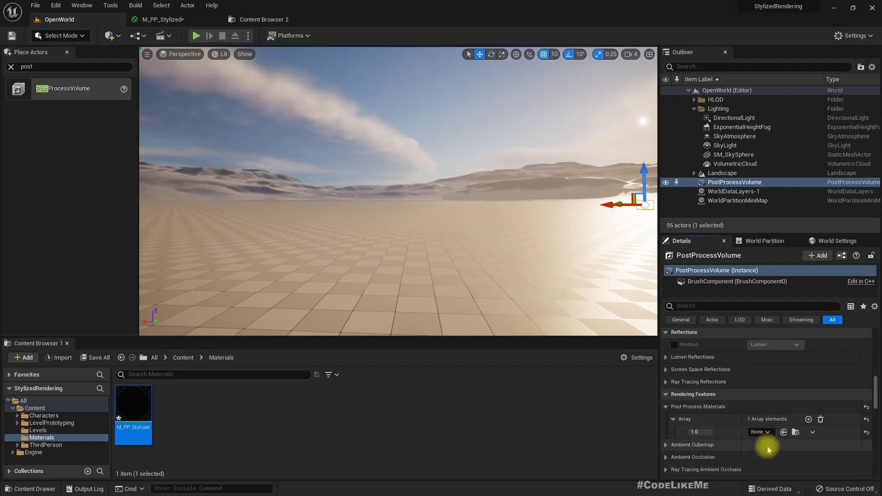
drag(133, 407, 755, 432)
- View the level full screen with the effect, and set the M_PP_Stylized weight in Post Process Materials to 0.0
right_drag(293, 163, 332, 159)
key(F11)
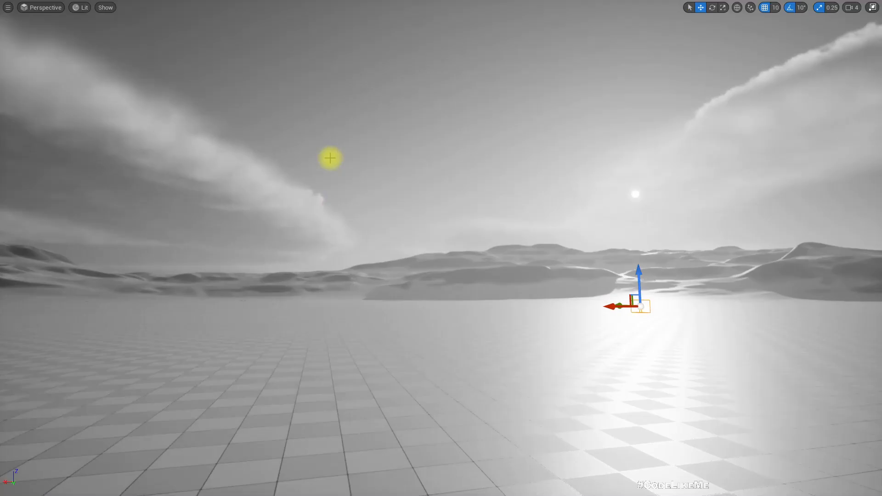
key(F11)
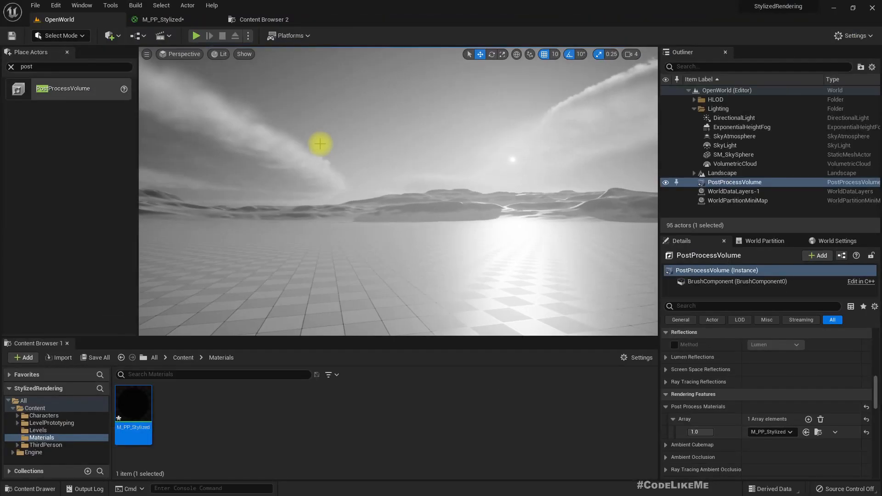
click(712, 432)
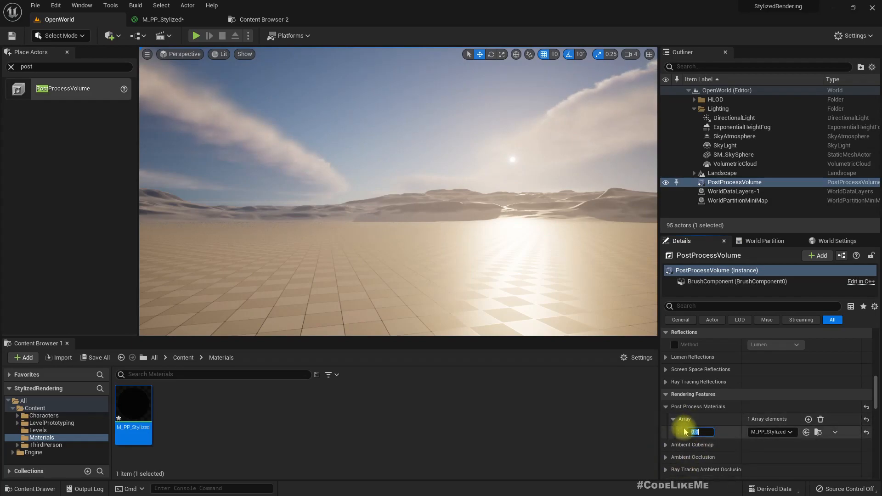
right_drag(379, 224, 423, 251)
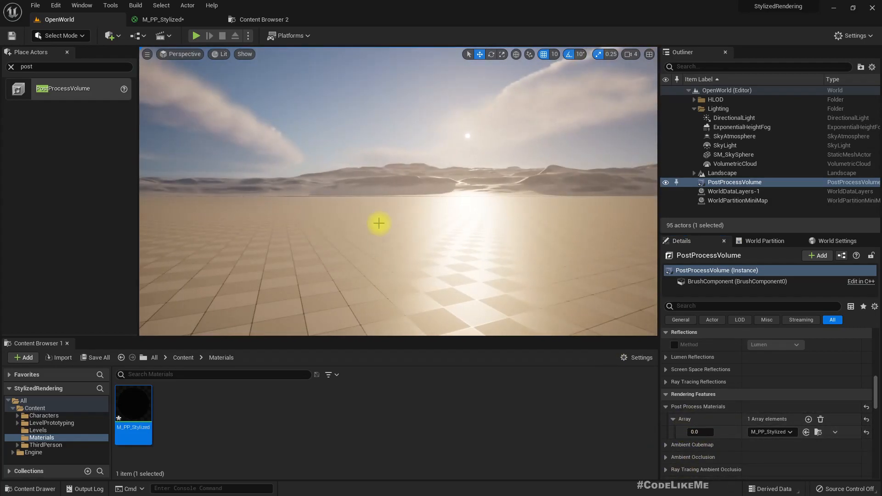
- Place a Cone shape on the ground of the level, in front of the camera
click(12, 67)
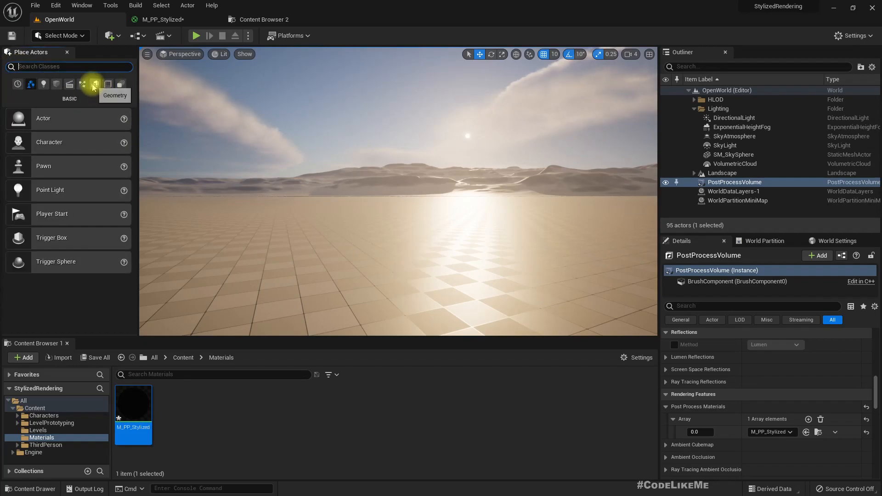
click(57, 84)
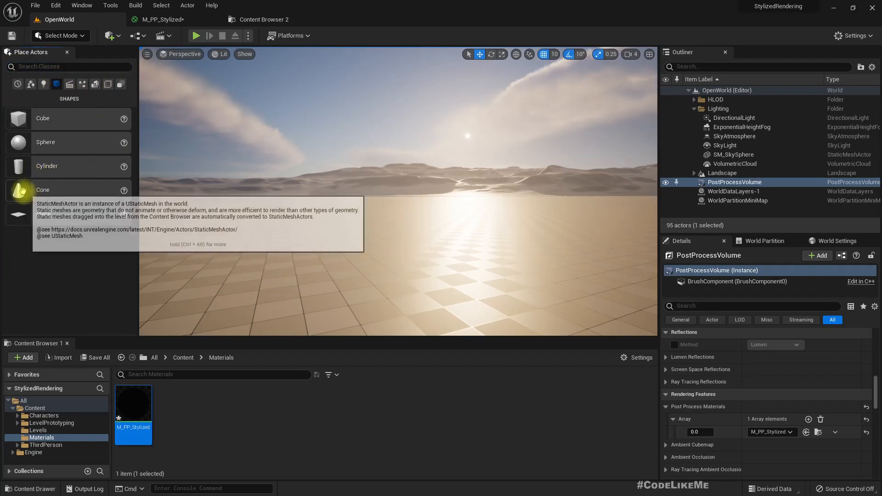
drag(385, 255, 378, 252)
mouse_move(398, 245)
right_down()
mouse_move(390, 241)
mouse_move(399, 230)
right_up()
key(w)
drag(362, 220, 356, 193)
right_drag(357, 193, 375, 204)
key(a)
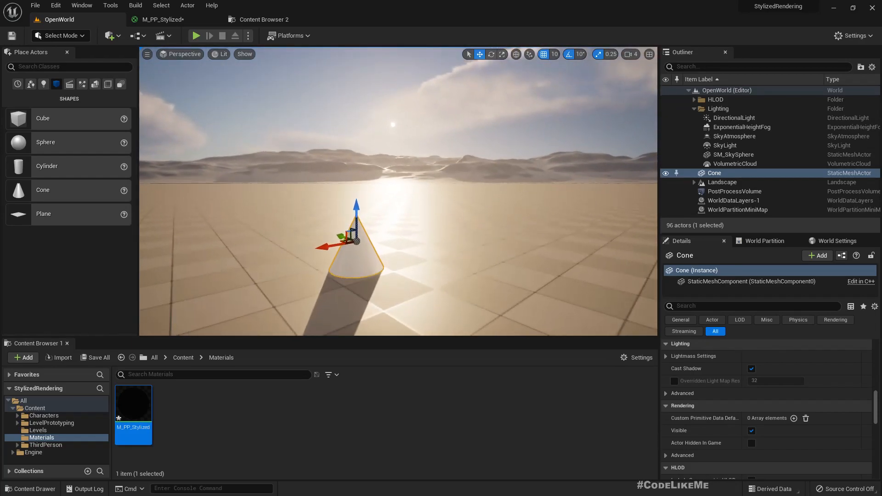
- Lock the cone's scale proportions and set its scale to 3.0 on all axes
scroll(771, 370, up, 6)
scroll(772, 370, up, 5)
click(718, 383)
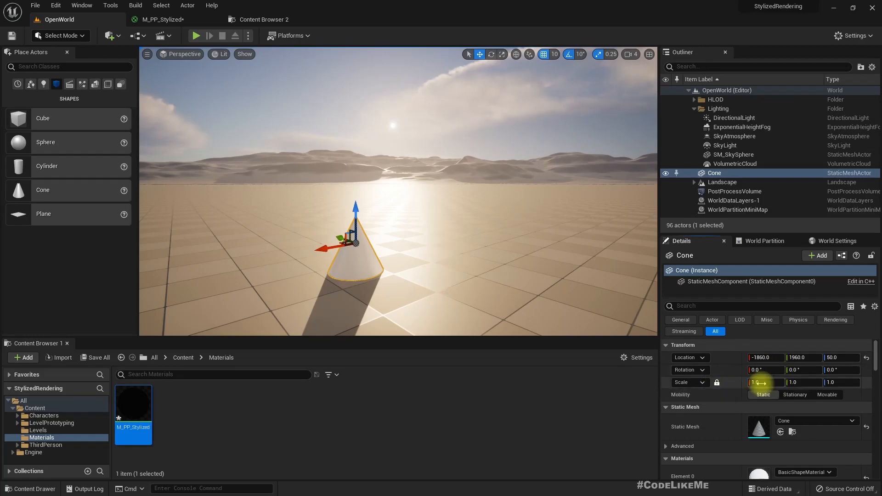
text(3)
key(Return)
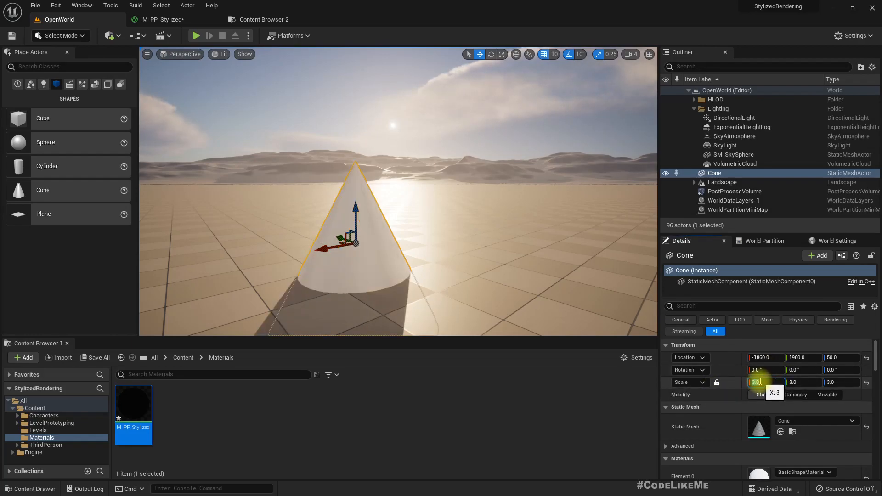
- Place a Sphere shape on the ground beside the cone and set its scale to 3.0 on all axes
right_drag(577, 305, 176, 228)
drag(7, 146, 474, 264)
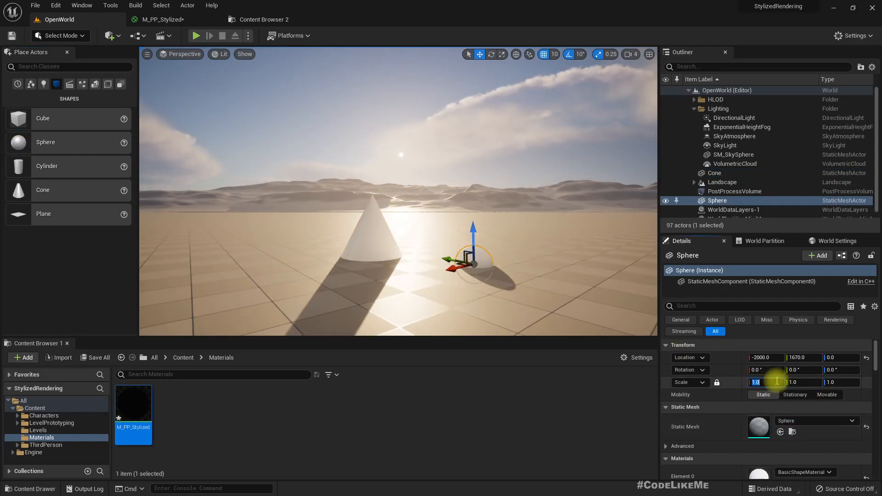
text(3)
key(Return)
- Raise the sphere to Z 150.0 and the cone to Z 160.0 so both stand above the ground
mouse_move(448, 233)
right_down()
mouse_move(494, 216)
mouse_move(448, 234)
right_up()
drag(459, 230, 444, 167)
click(341, 219)
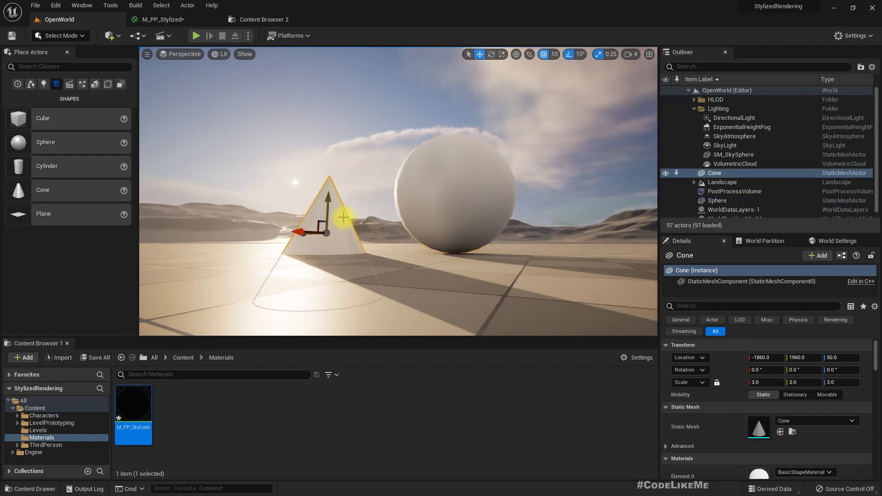
drag(327, 199, 327, 156)
- Rotate the sunlight direction so the shapes are lit from the side instead of from behind
right_drag(327, 156, 506, 216)
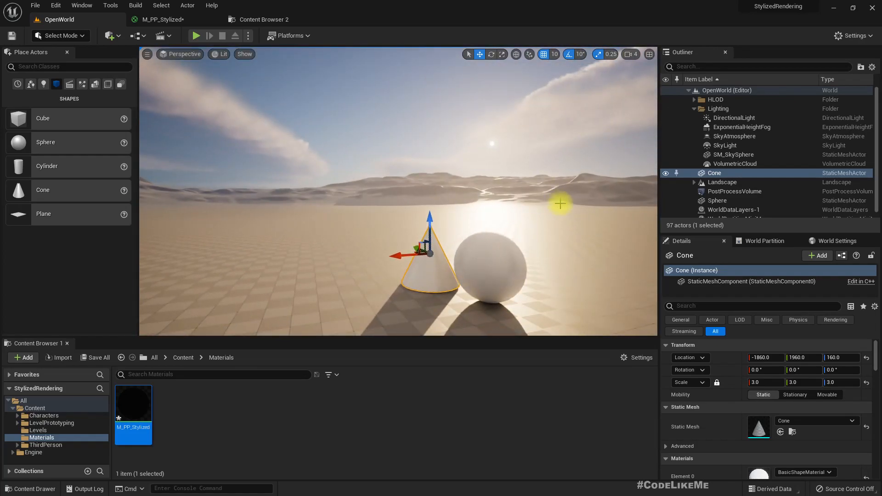
right_drag(560, 203, 532, 196)
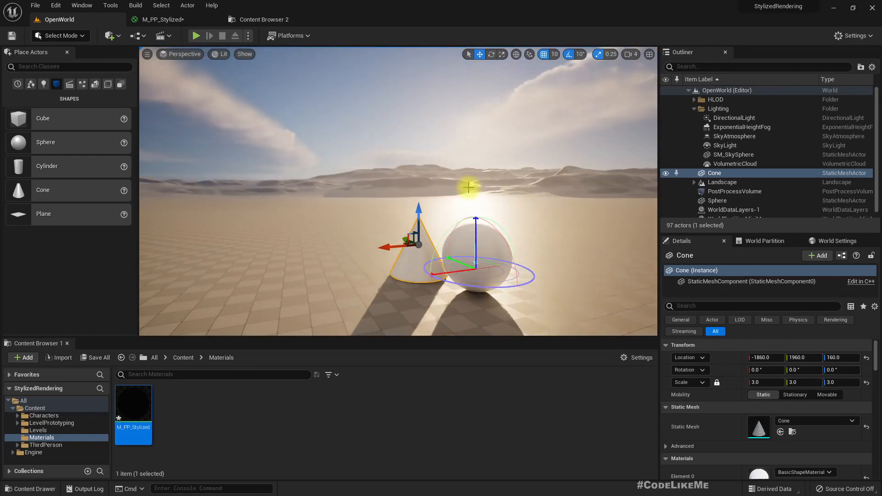
key(ctrl+l)
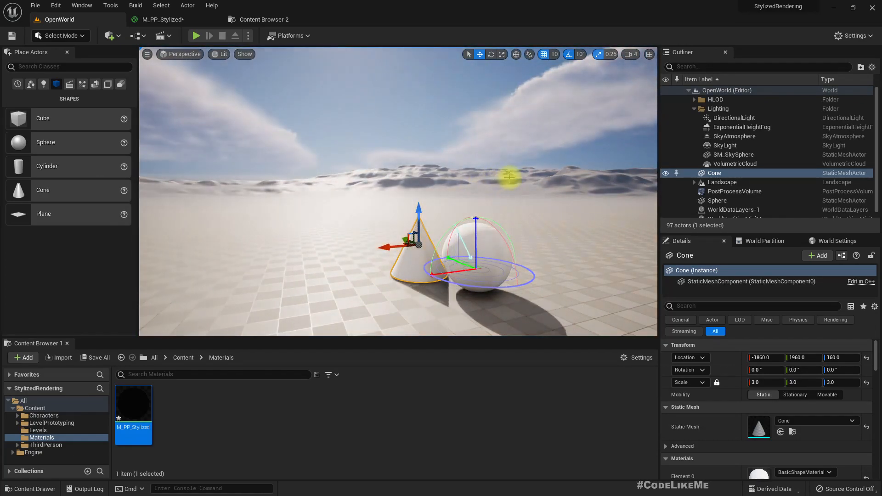
right_drag(484, 193, 438, 193)
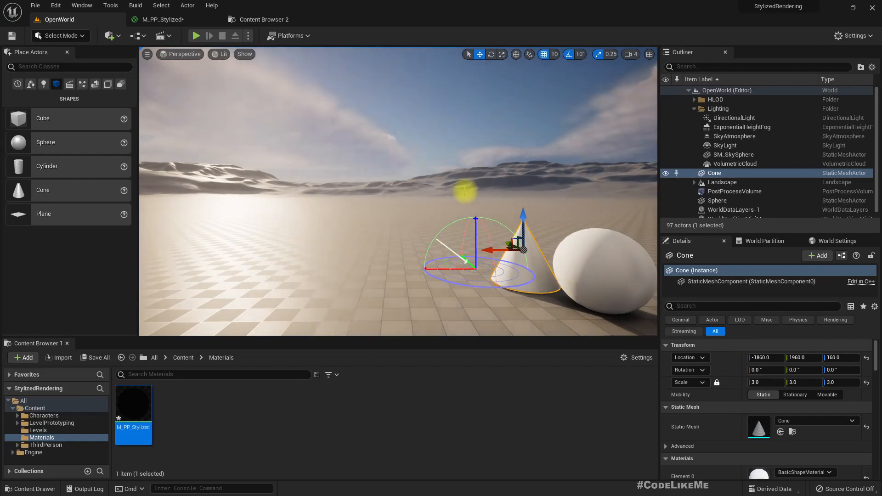
right_drag(482, 194, 629, 216)
- Move the sphere across the ground plane to X -2410.0, Y 1900.0
click(372, 107)
click(451, 187)
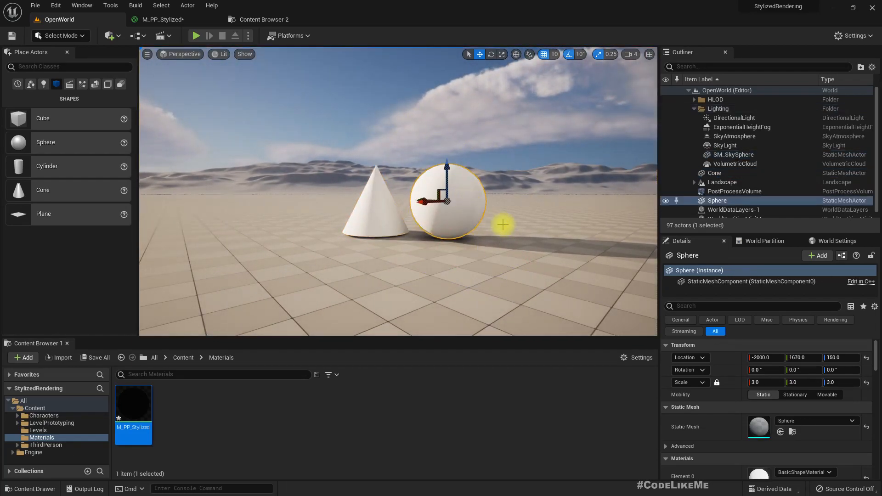
key(e)
right_drag(417, 198, 325, 246)
key(d)
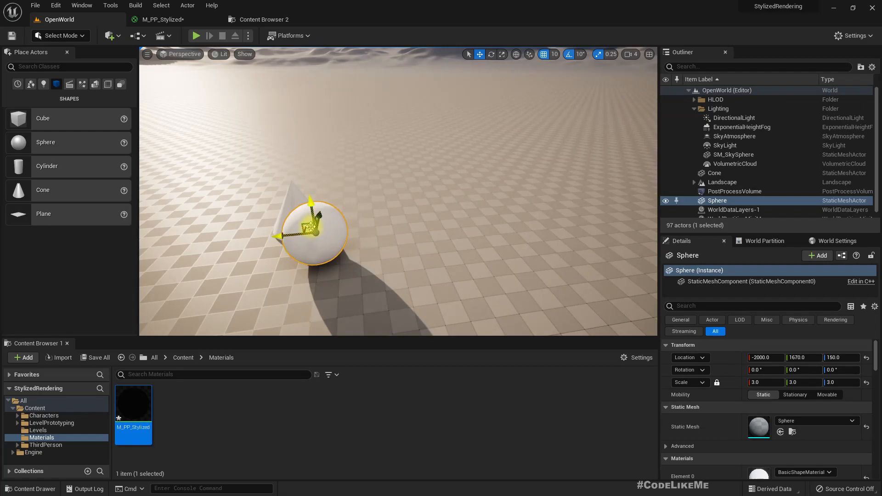
drag(386, 202, 389, 200)
- Try other sunlight directions on the sphere and cone, including a low sun above the hills
right_drag(388, 199, 161, 82)
key(q)
key(d)
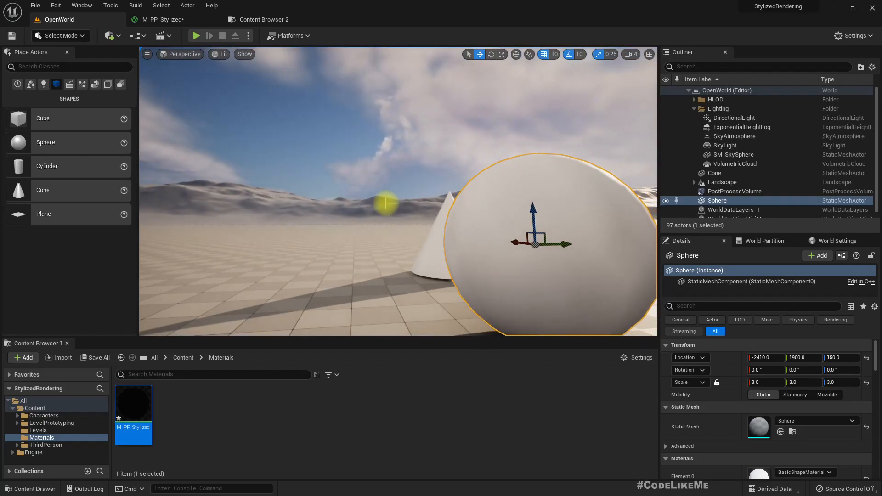
key(ctrl+l)
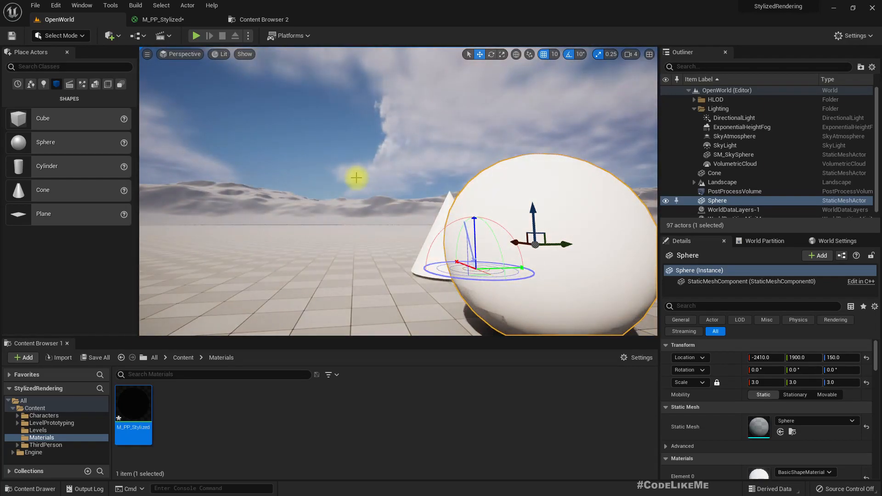
right_drag(372, 183, 464, 97)
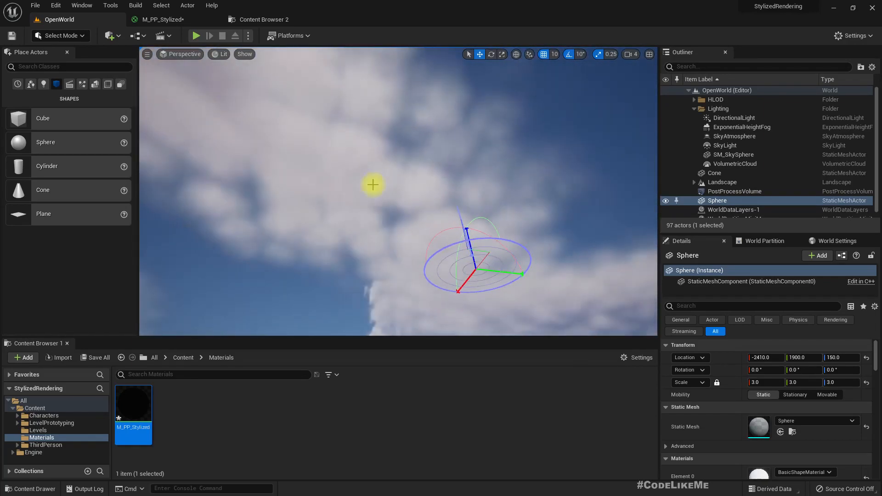
key(ctrl+z)
mouse_move(386, 221)
right_down()
mouse_move(294, 294)
mouse_move(464, 174)
mouse_move(386, 202)
mouse_move(441, 183)
mouse_move(387, 235)
right_up()
key(s)
key(ctrl+l)
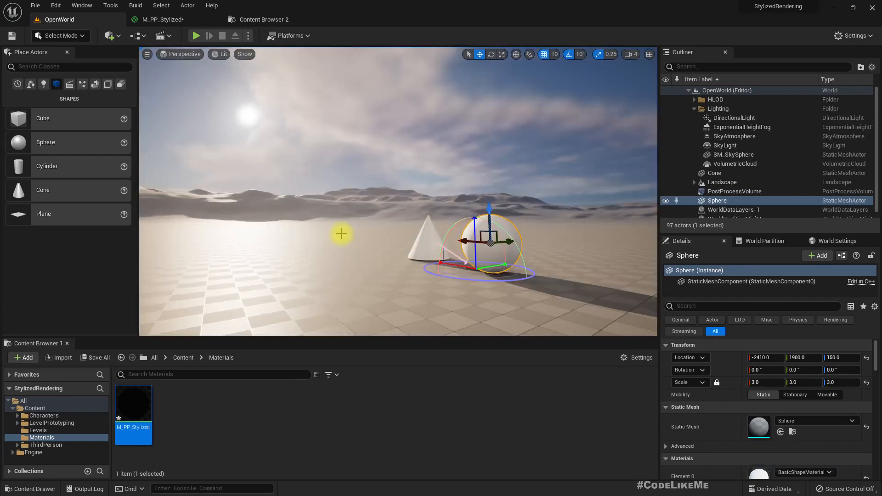
- Frame the cone and sphere side by side and rotate the sunlight so it falls on their camera-facing sides
right_drag(367, 192, 340, 199)
key(a)
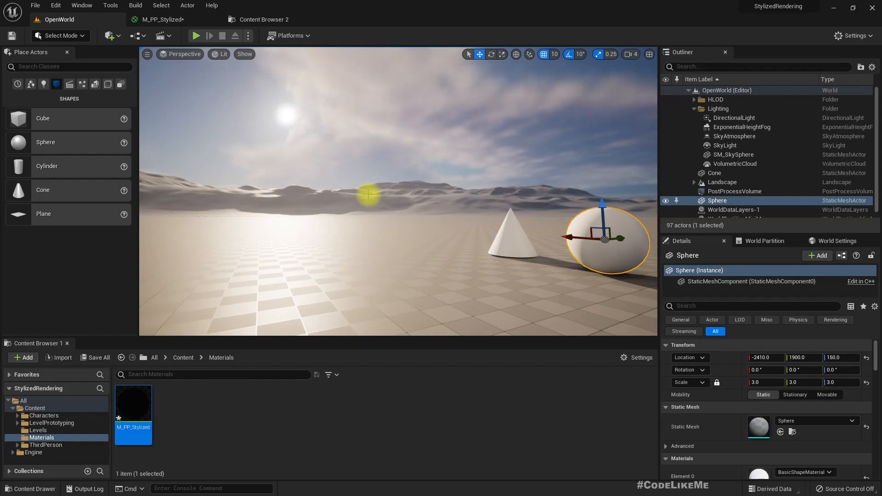
right_drag(368, 195, 491, 175)
key(a)
key(w)
key(w)
key(ctrl+l)
key(a)
key(q)
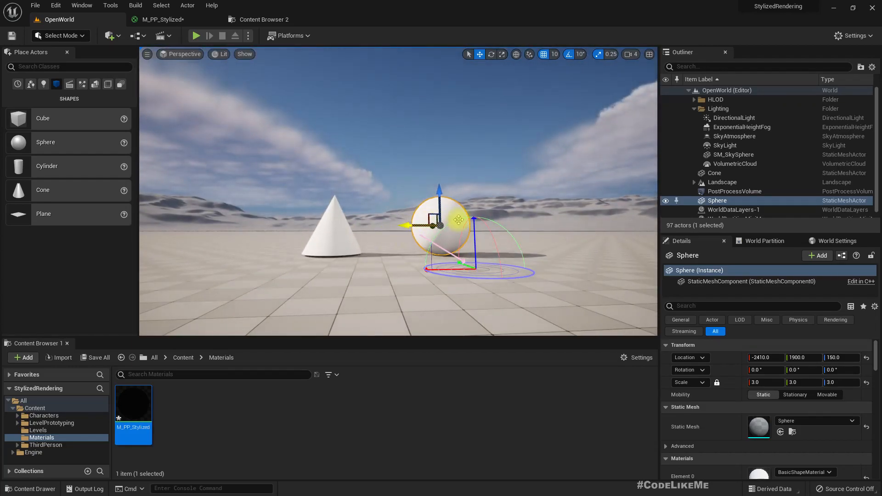
- Lower the cone to Z 150.0 and locate its Element 0 material, BasicShapeMaterial, among the engine assets
click(331, 235)
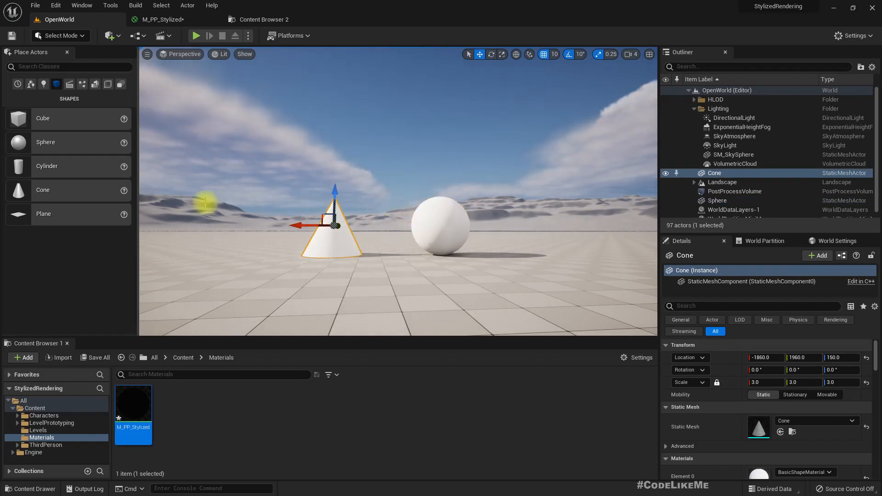
scroll(846, 461, down, 2)
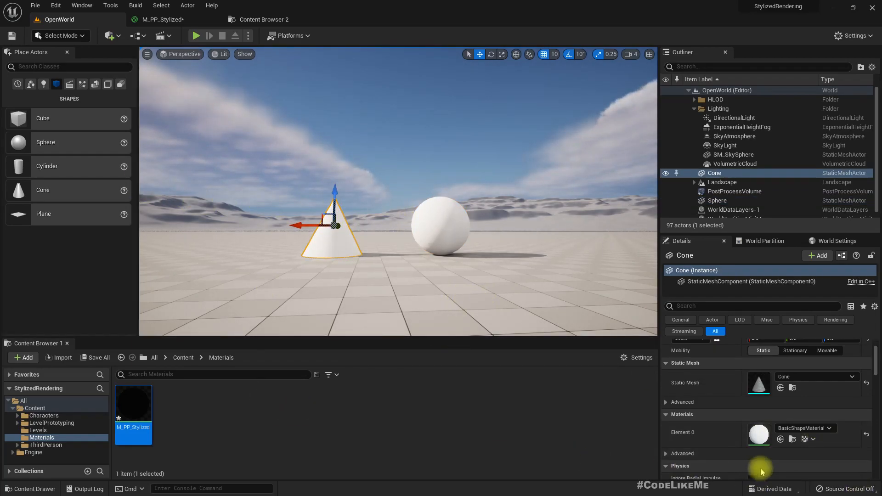
scroll(718, 466, down, 2)
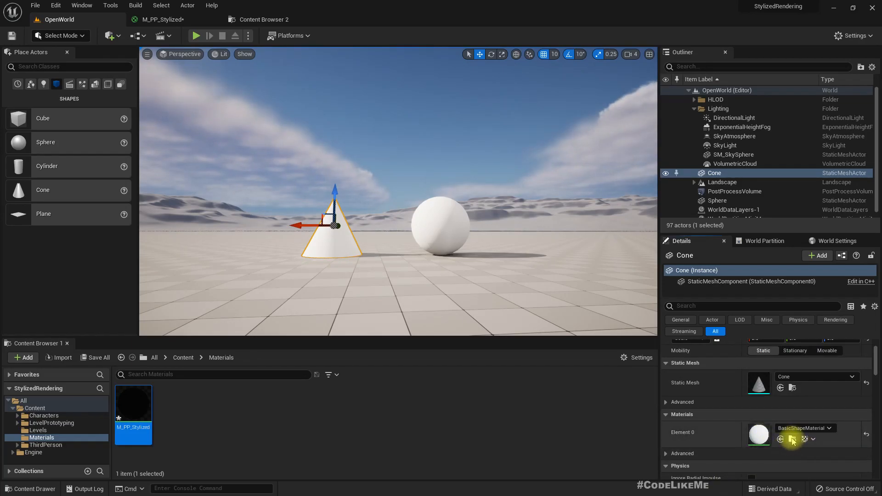
click(792, 439)
scroll(65, 439, up, 4)
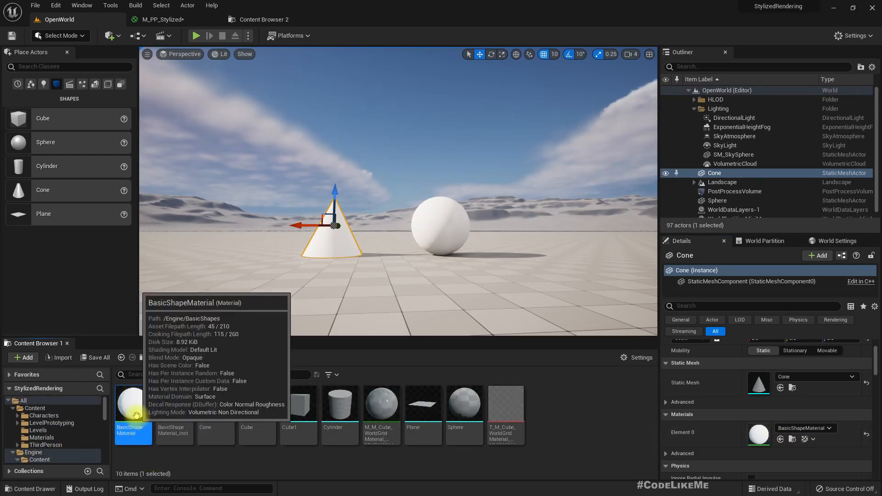
- Copy BasicShapeMaterial from the engine's BasicShapes folder into the project's Materials folder and open that folder
drag(130, 402, 43, 439)
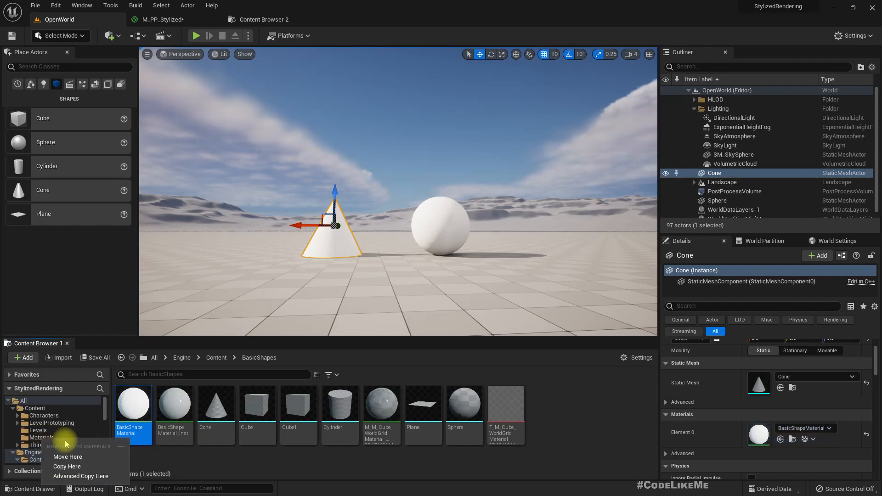
click(68, 456)
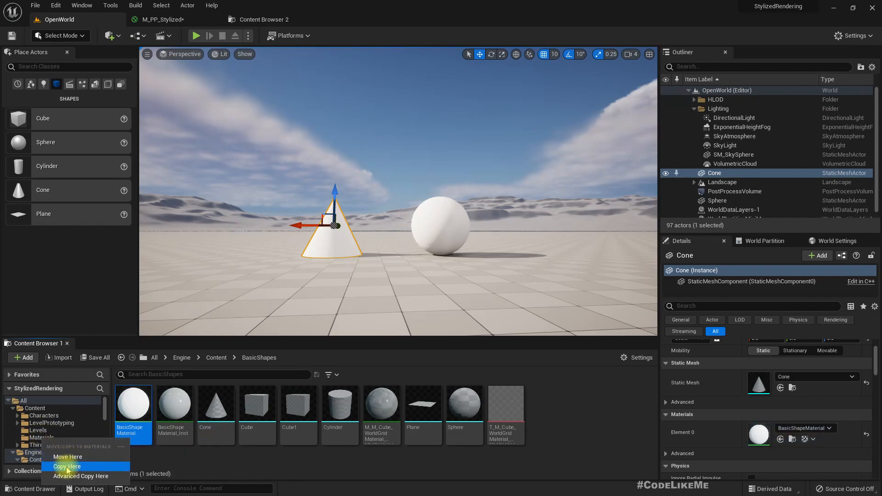
click(42, 437)
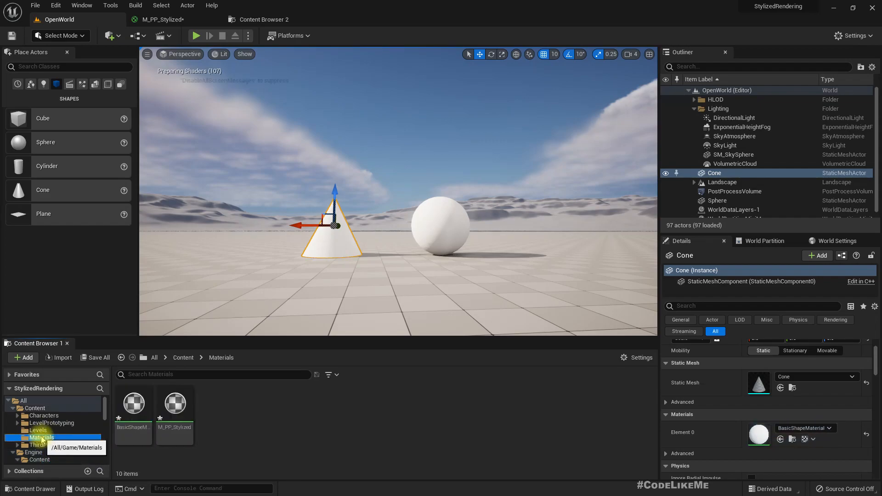
- Create a material instance from the copied BasicShapeMaterial and name it M_Red
click(140, 415)
right_click(140, 408)
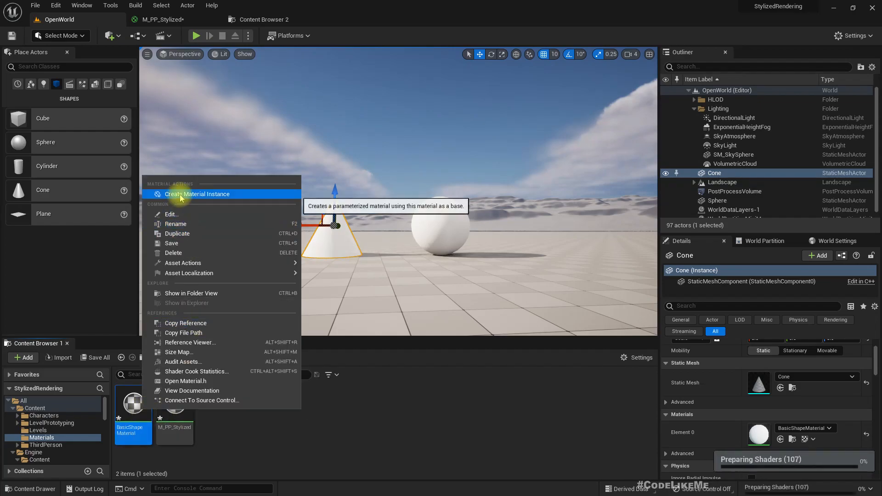
click(193, 193)
text(M_R)
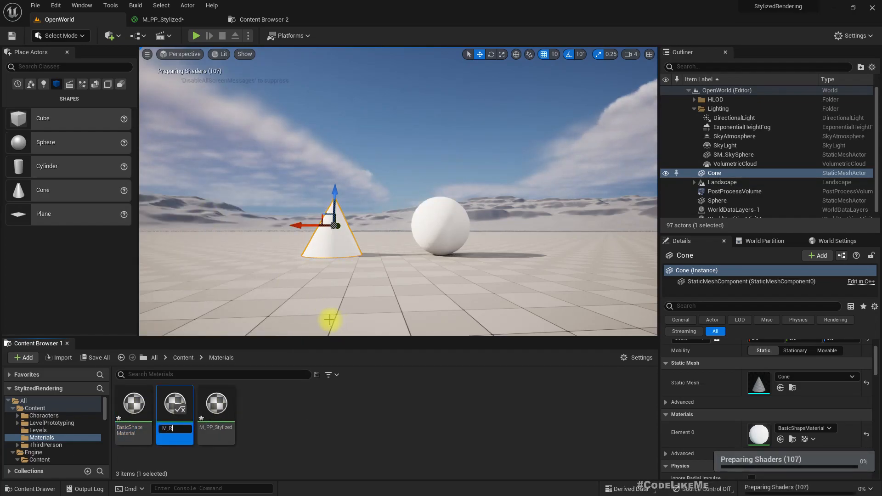
text(ed)
key(Return)
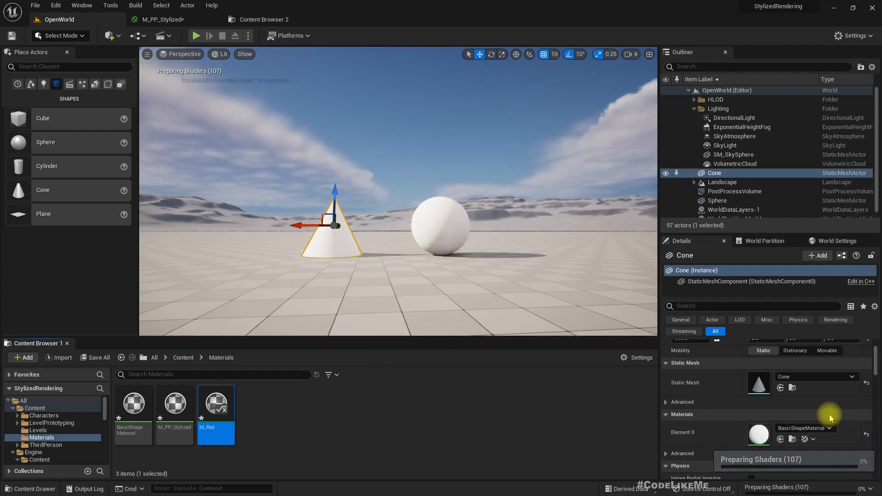
- Examine the Color and Roughness parameters in the BasicShapeMaterial graph, close it and return to the OpenWorld level
double_click(759, 432)
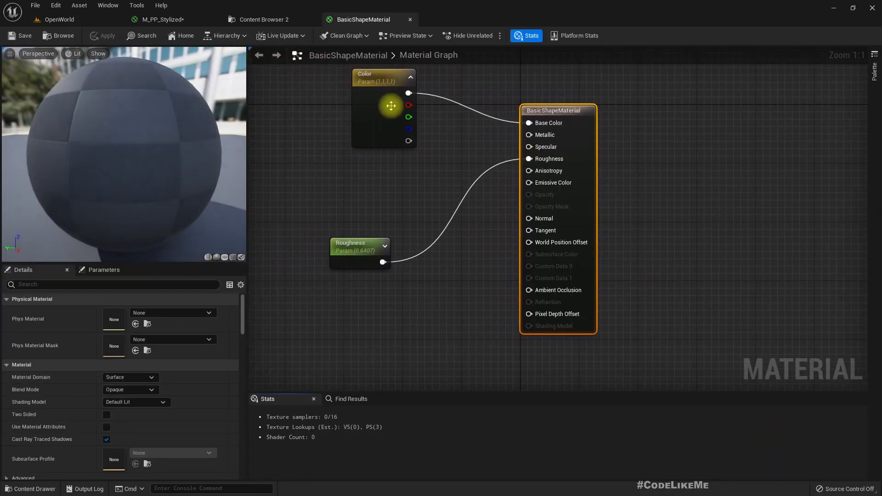
click(370, 108)
click(410, 19)
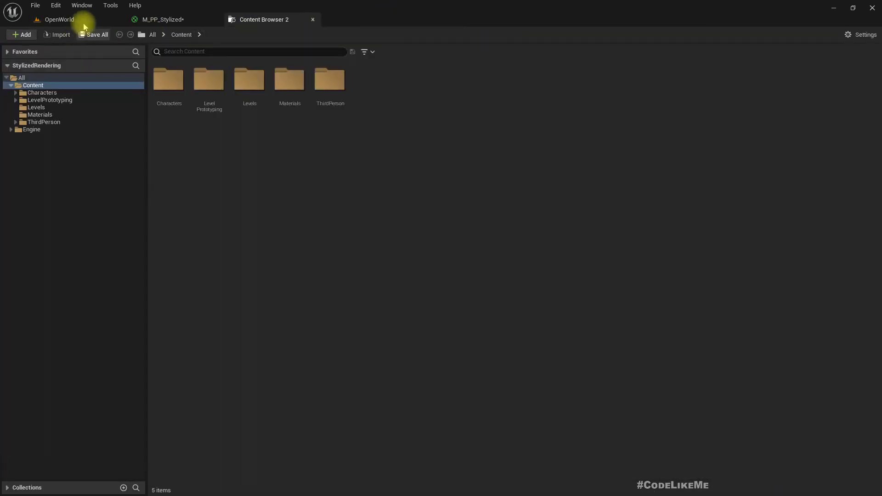
click(147, 19)
click(60, 19)
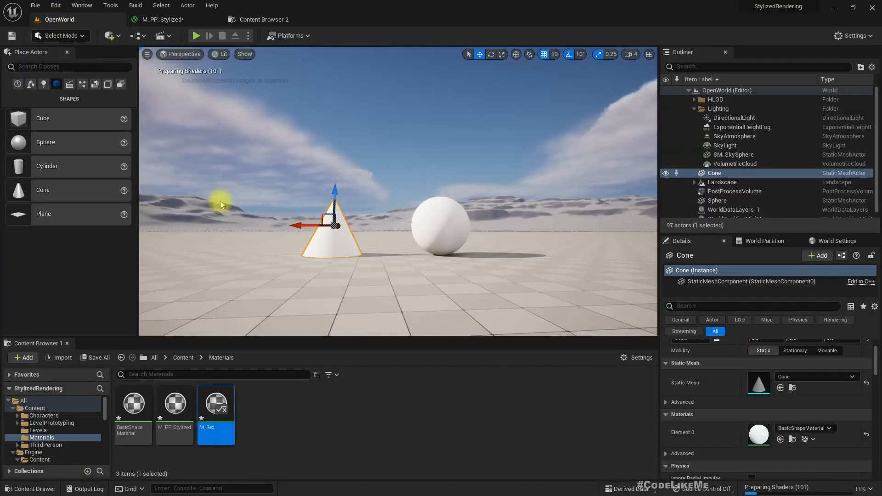
- Override the Color parameter of M_Red with pure red: R 1.0, G 0.0, B 0.0
double_click(217, 416)
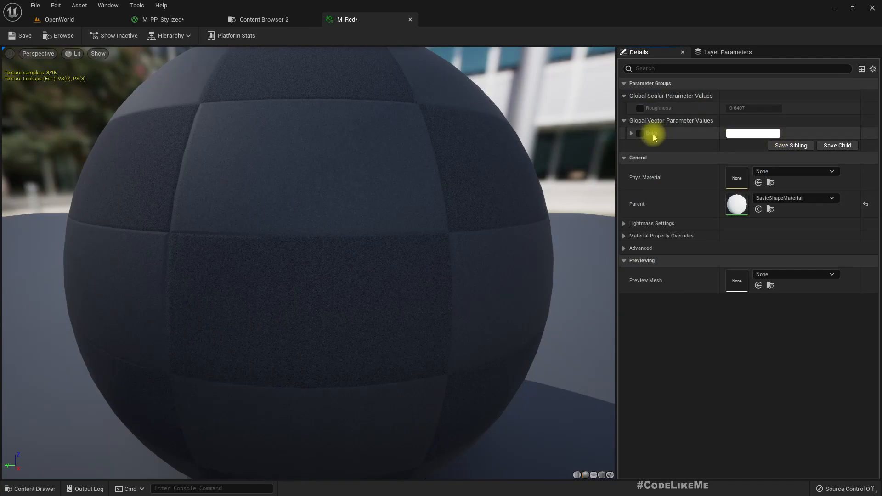
click(744, 134)
click(640, 211)
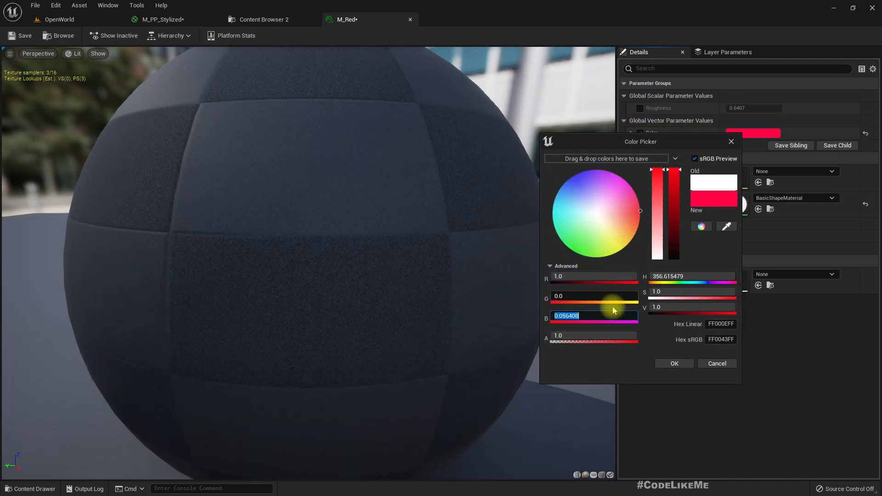
click(688, 362)
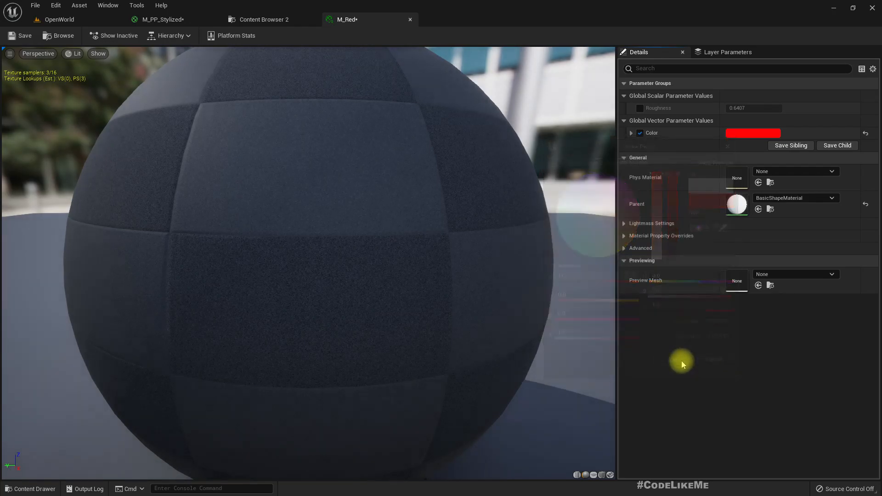
- Duplicate M_Red in the Materials folder and name the copy M_Green
click(59, 36)
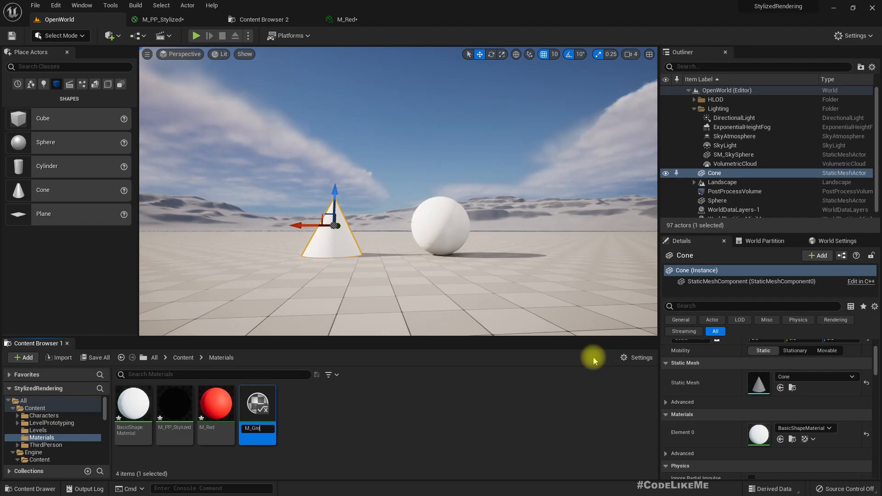
key(Return)
key(Return)
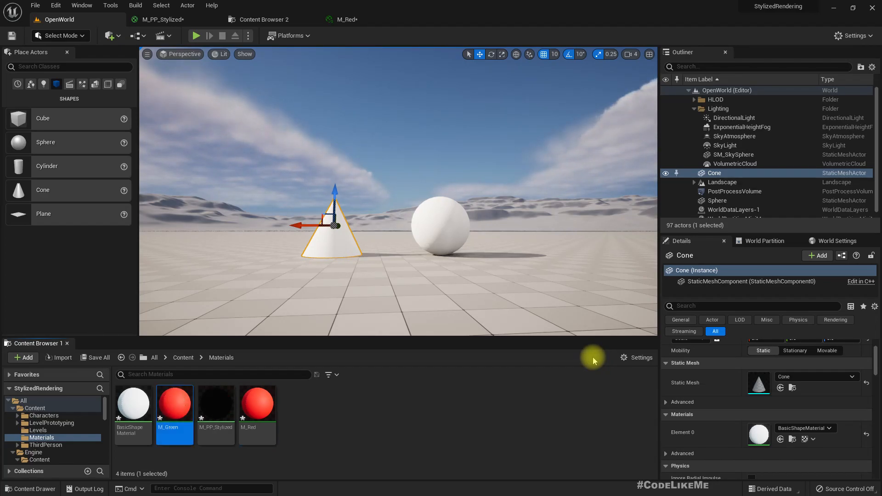
- Set the Color parameter of M_Green to pure green with R 0 and G 1, and close the M_Red editor
click(738, 133)
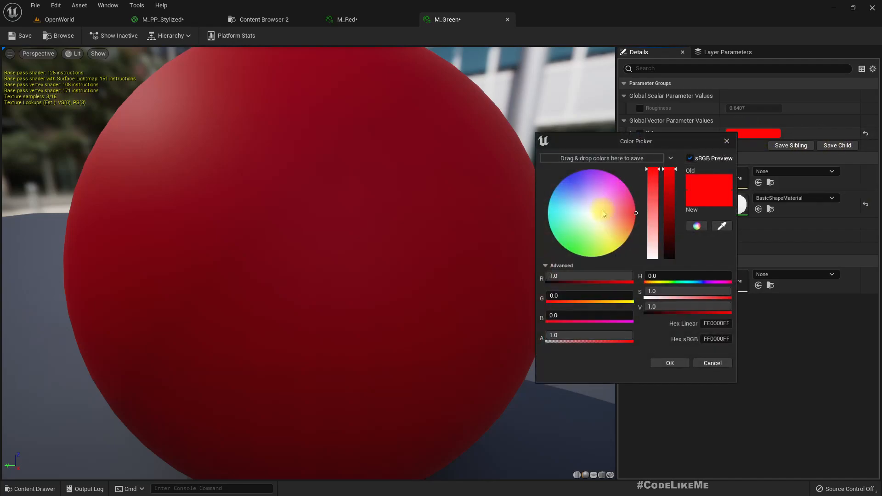
click(561, 276)
text(0)
key(Tab)
text(1)
key(Return)
click(669, 363)
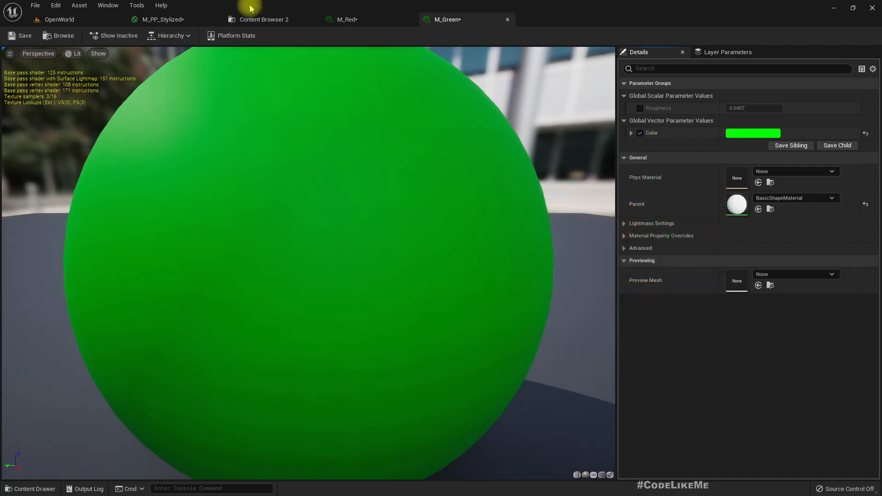
click(408, 20)
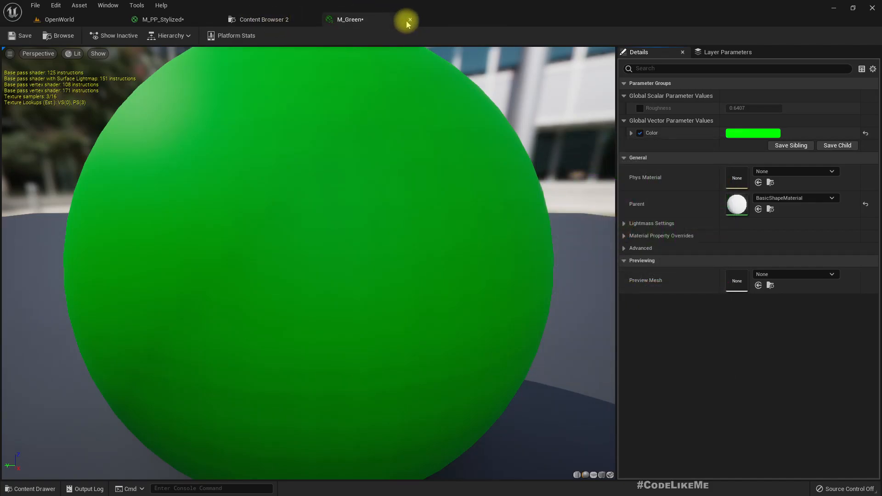
- Close the M_Green editor and assign M_Green to the cone in the OpenWorld level
click(409, 20)
click(173, 18)
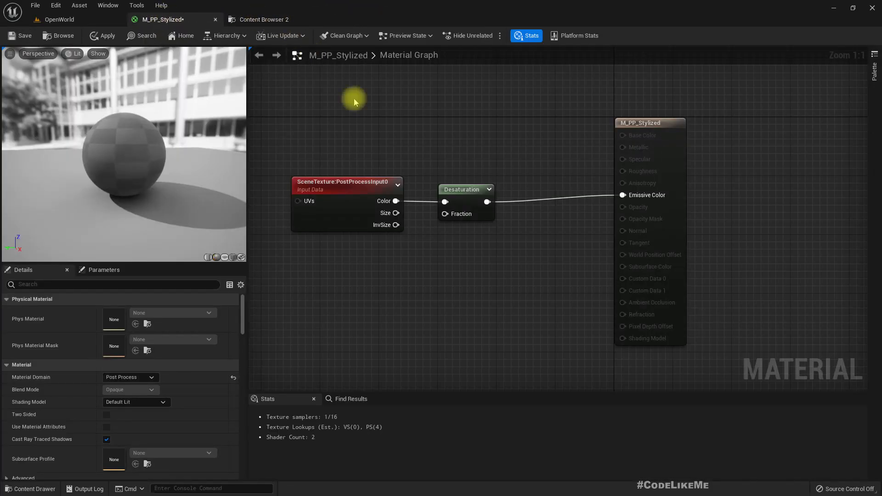
click(69, 21)
drag(273, 408, 338, 248)
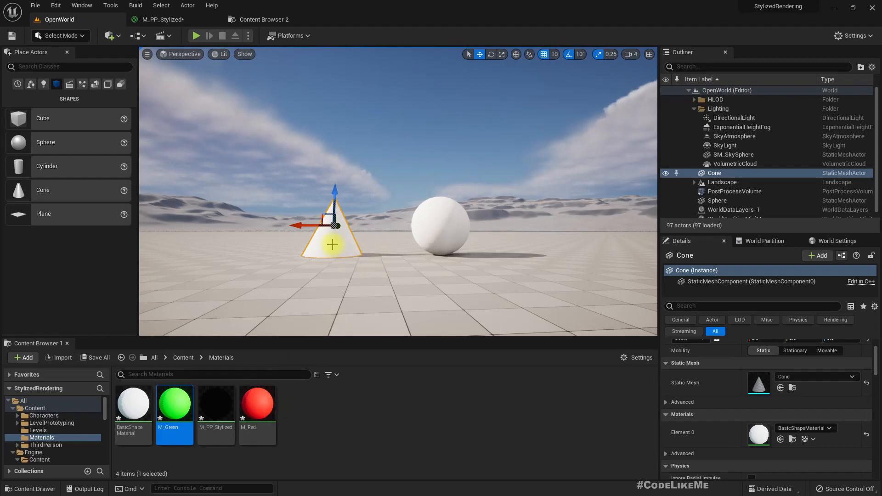
click(780, 440)
- Assign the M_Red material to the sphere and move the sphere along X closer to the cone
drag(260, 404, 388, 249)
click(432, 220)
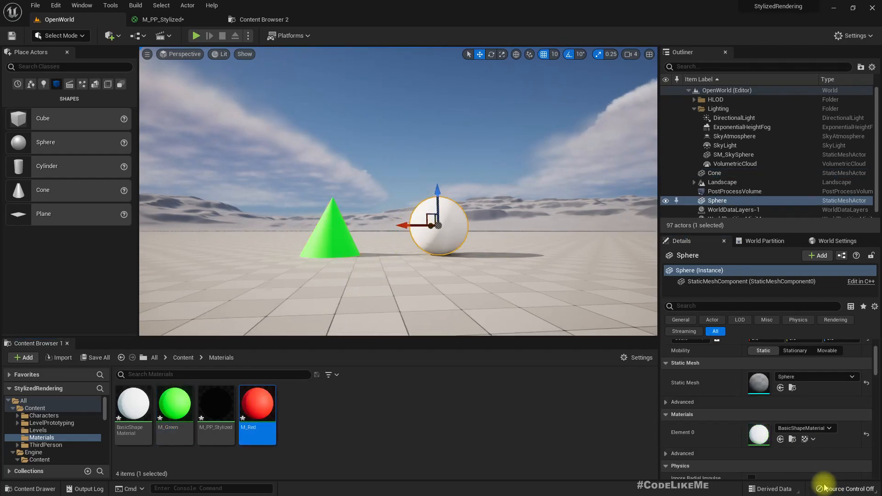
click(780, 439)
drag(405, 226, 374, 225)
- Add a cylinder beside the sphere, on the side away from the cone, and set its uniform scale to 3
click(398, 151)
mouse_move(399, 151)
right_down()
mouse_move(405, 190)
mouse_move(371, 127)
mouse_move(392, 141)
right_up()
key(w)
key(s)
key(q)
key(w)
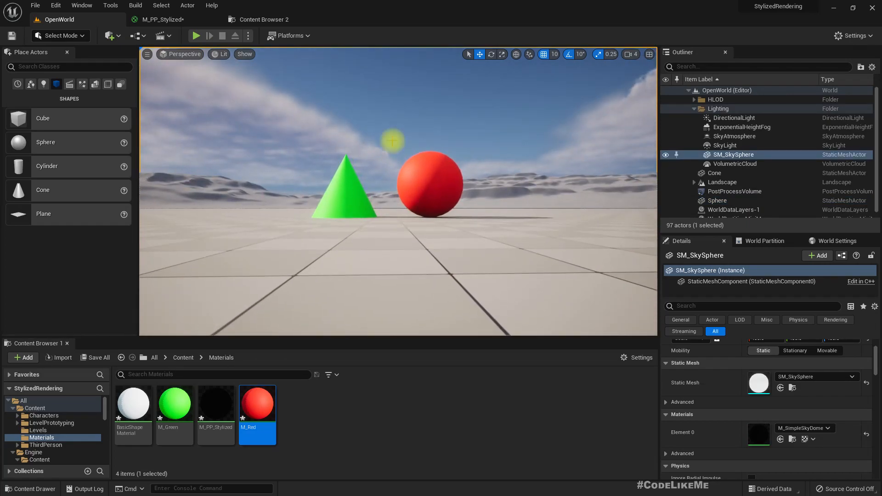
key(e)
right_drag(286, 181, 294, 235)
drag(19, 169, 471, 181)
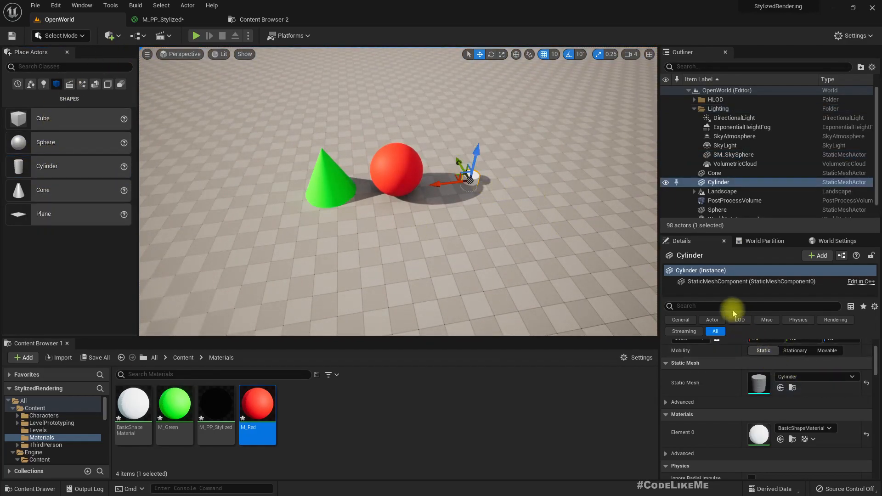
scroll(794, 370, up, 2)
click(755, 382)
text(3)
key(Return)
- Raise the scaled cylinder vertically so it stands on the ground next to the sphere
right_drag(602, 263, 473, 181)
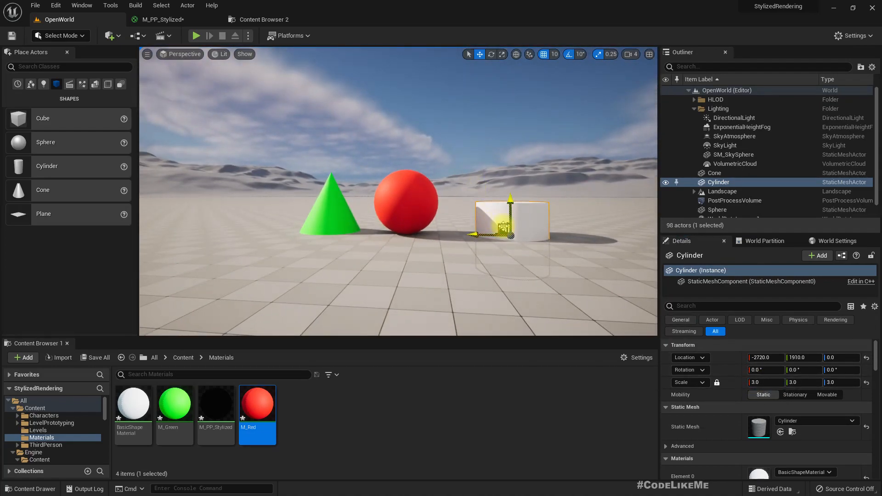
drag(497, 224, 483, 193)
click(483, 156)
right_drag(483, 156, 483, 166)
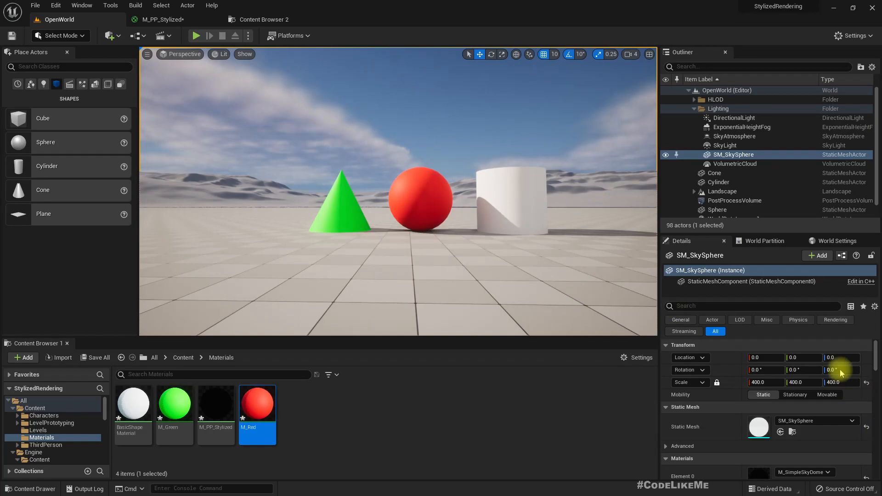
- Set the weight of M_PP_Stylized in the PostProcessVolume's Post Process Materials array to 1.0
click(735, 200)
scroll(807, 419, down, 15)
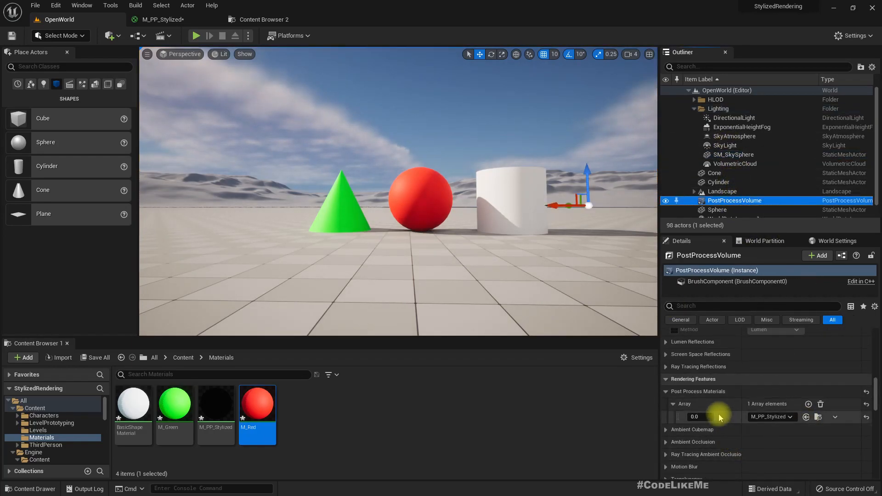
click(703, 418)
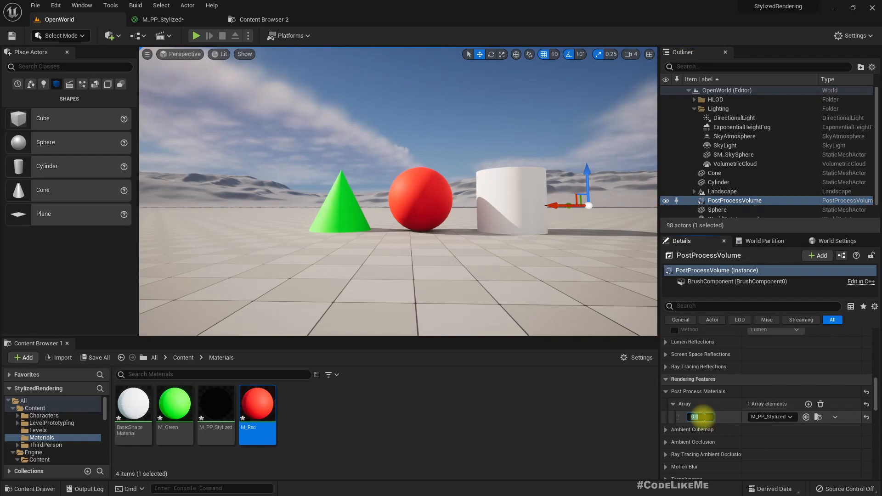
text(1)
key(Return)
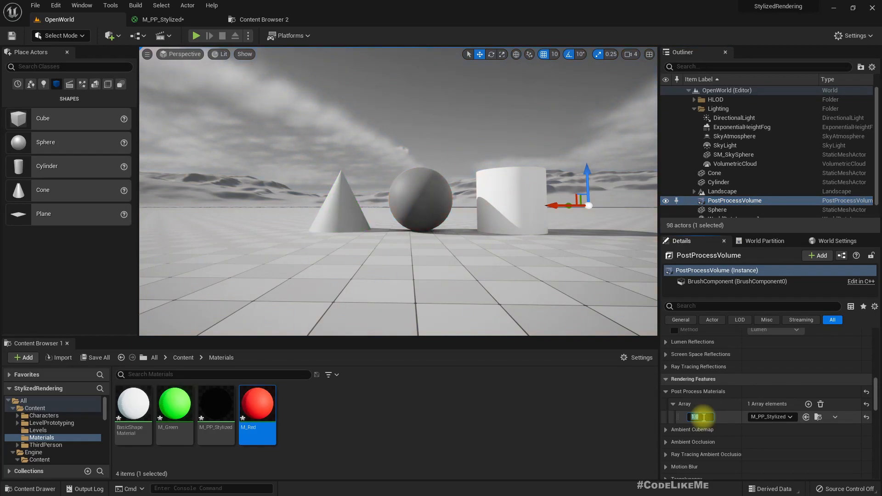
right_drag(476, 321, 474, 297)
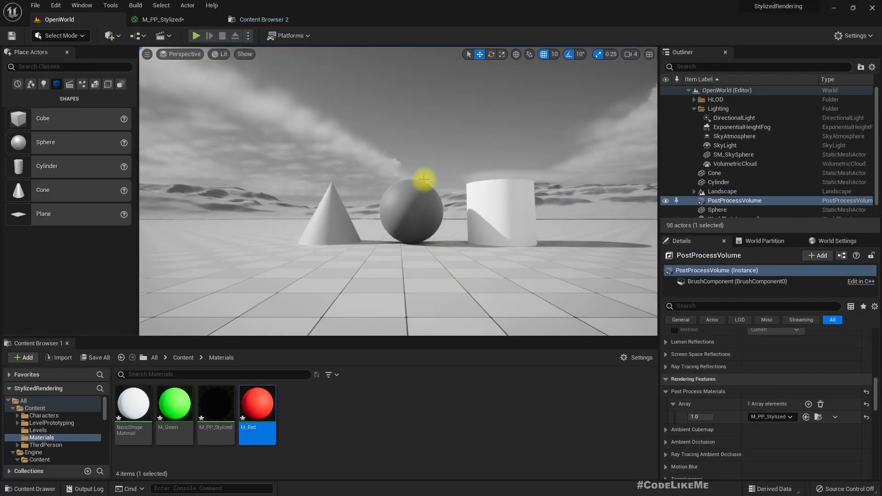
- Examine the M_PP_Stylized preview sphere and the PostProcessInput0 scene texture node feeding the Desaturation node
click(176, 20)
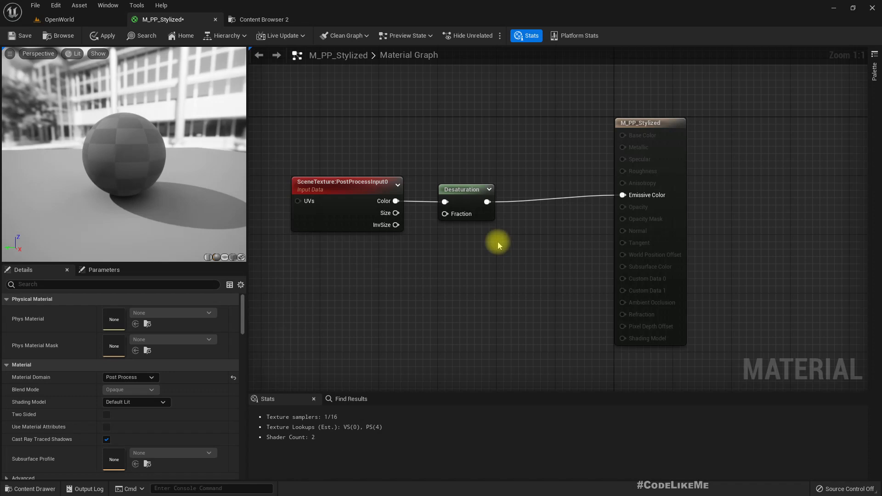
drag(169, 150, 147, 148)
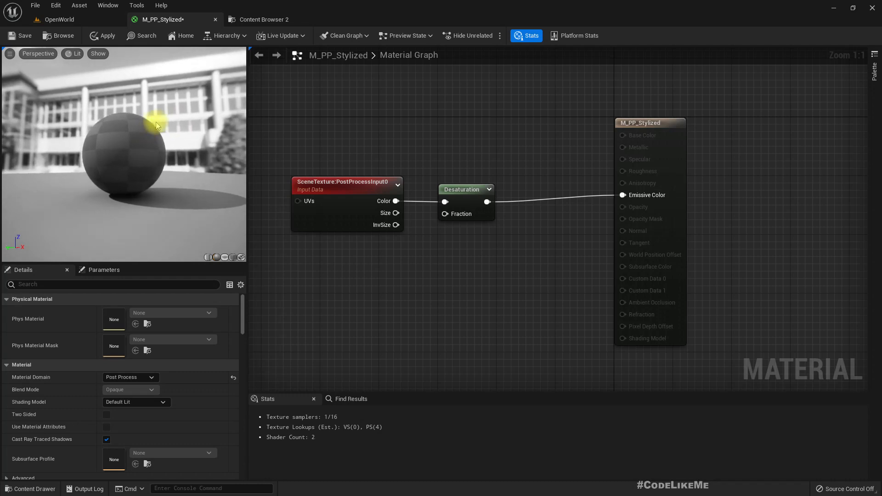
drag(131, 130, 118, 166)
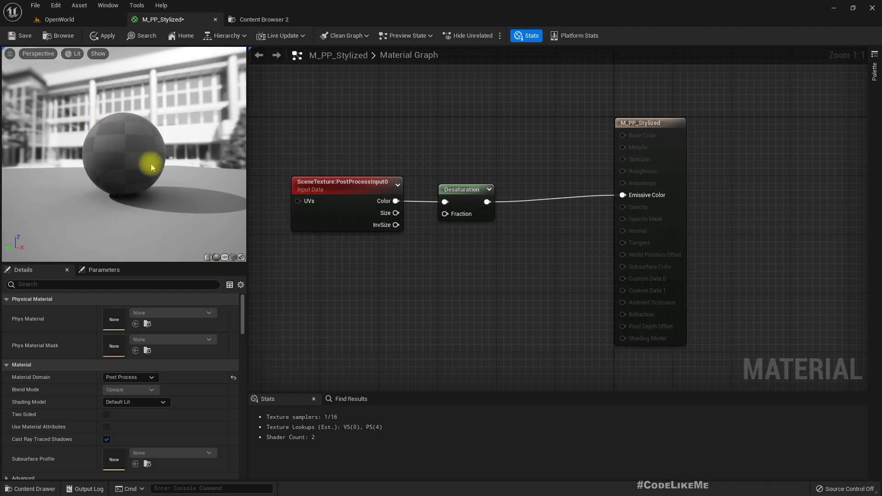
right_drag(427, 244, 498, 257)
drag(448, 184, 404, 182)
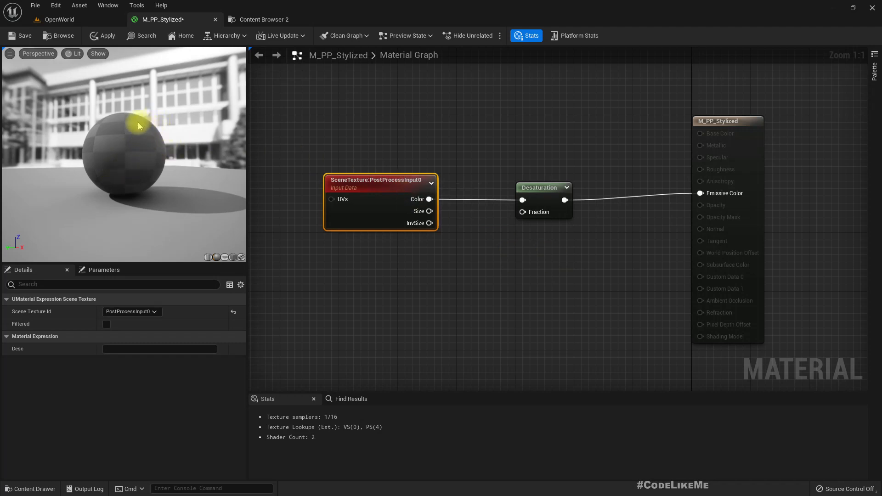
right_drag(506, 286, 494, 273)
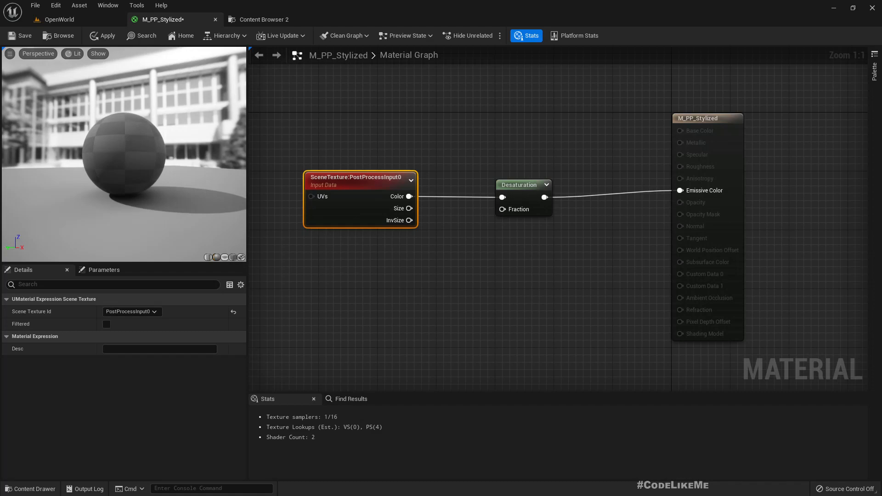
click(382, 264)
click(351, 205)
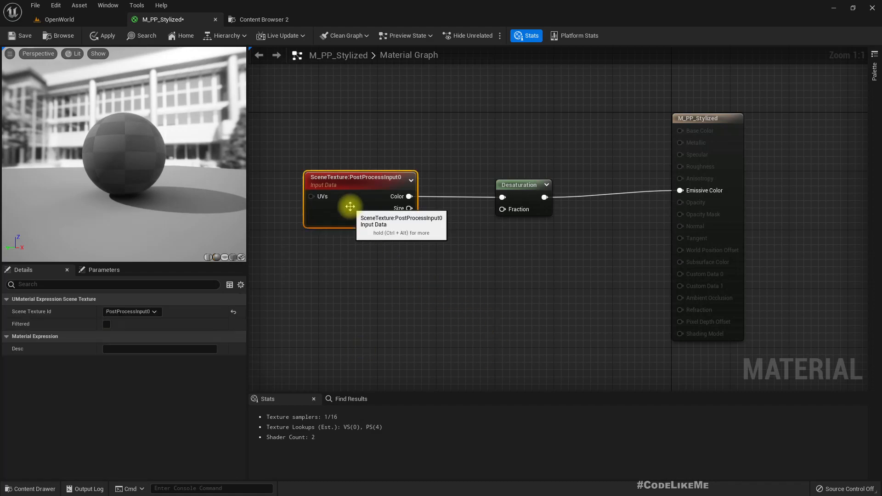
- Set the Blendable Location of M_PP_Stylized to Before Tonemapping
click(582, 241)
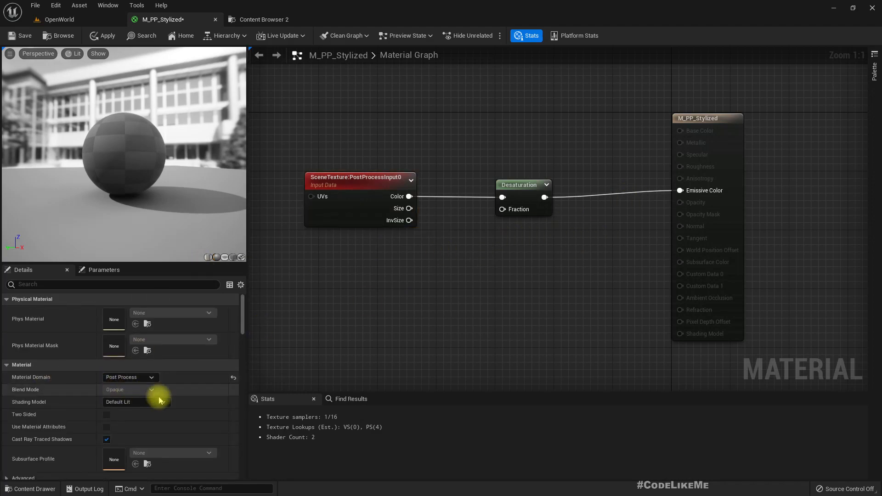
scroll(101, 387, down, 15)
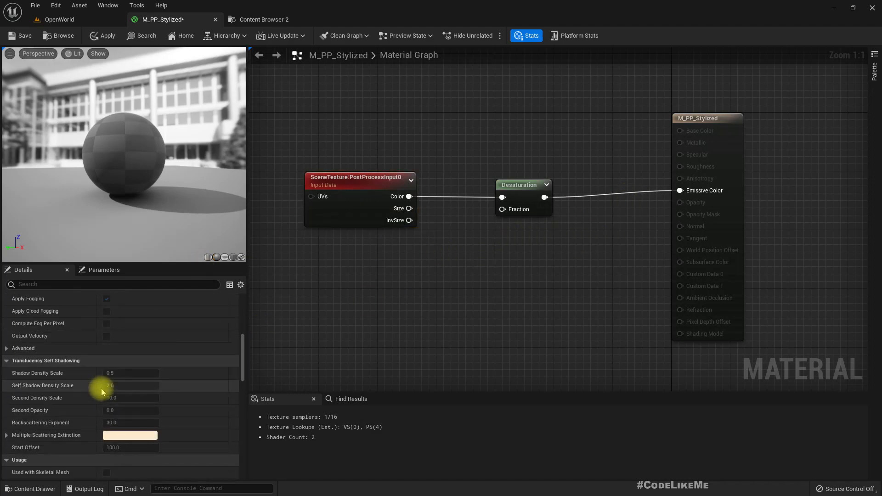
scroll(101, 388, down, 8)
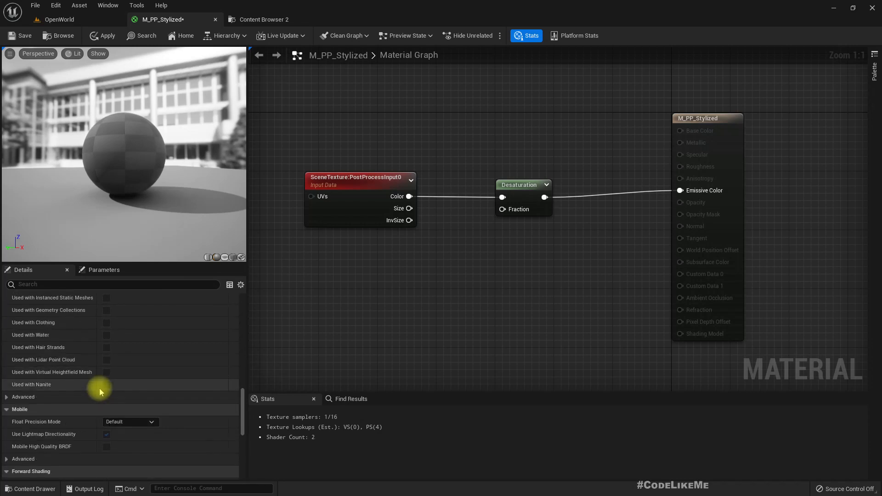
scroll(99, 388, down, 6)
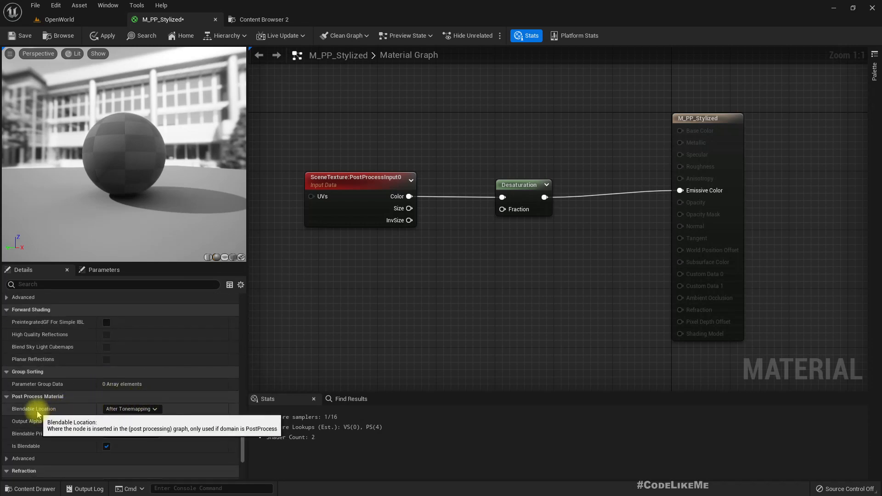
click(129, 409)
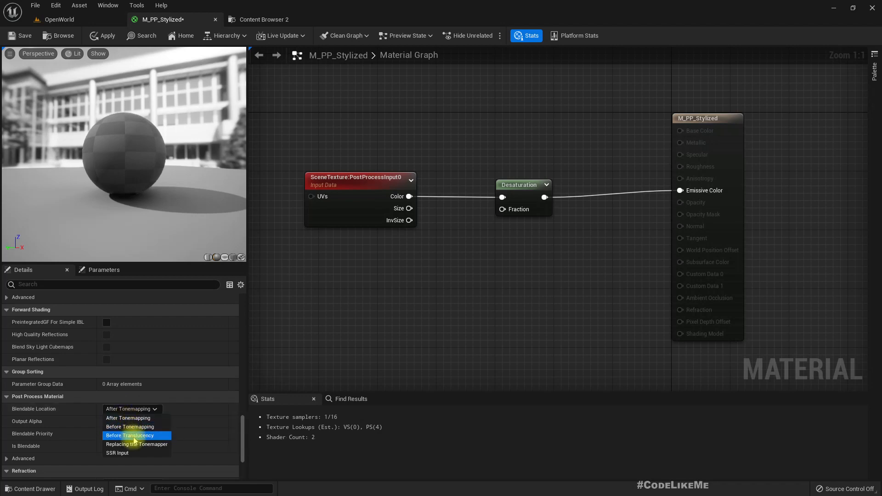
click(133, 427)
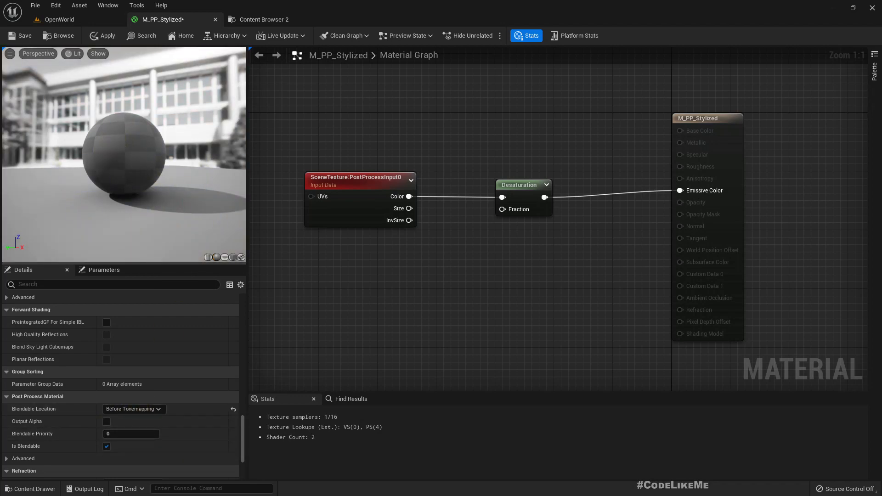
drag(82, 140, 86, 145)
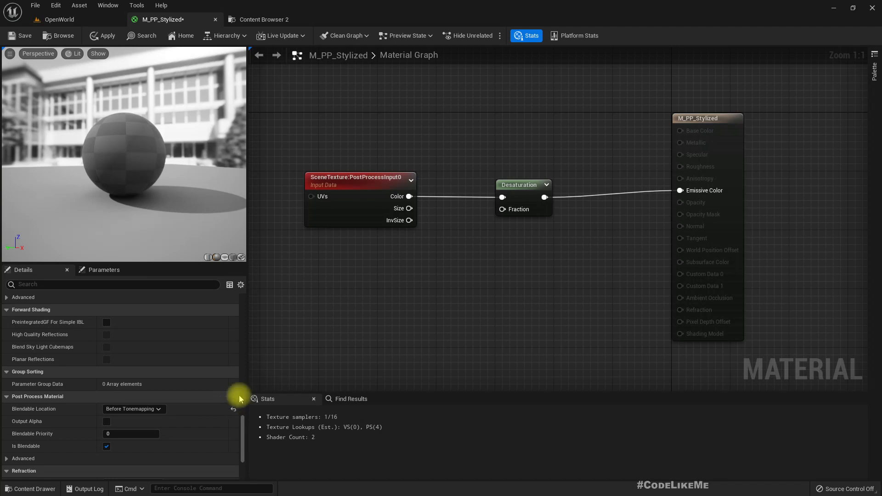
- Move the Desaturation node closer to PostProcessInput0, and duplicate that scene texture node below it with its Scene Texture Id set to DiffuseColor
right_drag(431, 300, 434, 255)
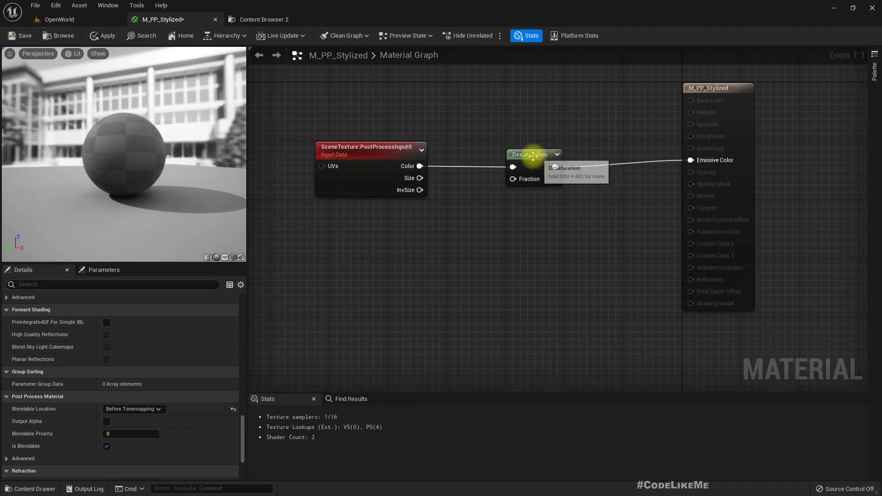
drag(531, 159, 487, 159)
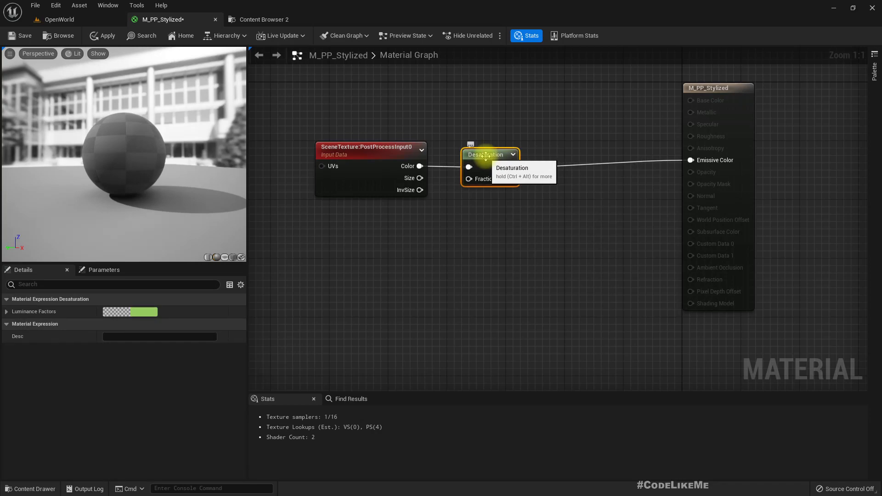
right_click(319, 238)
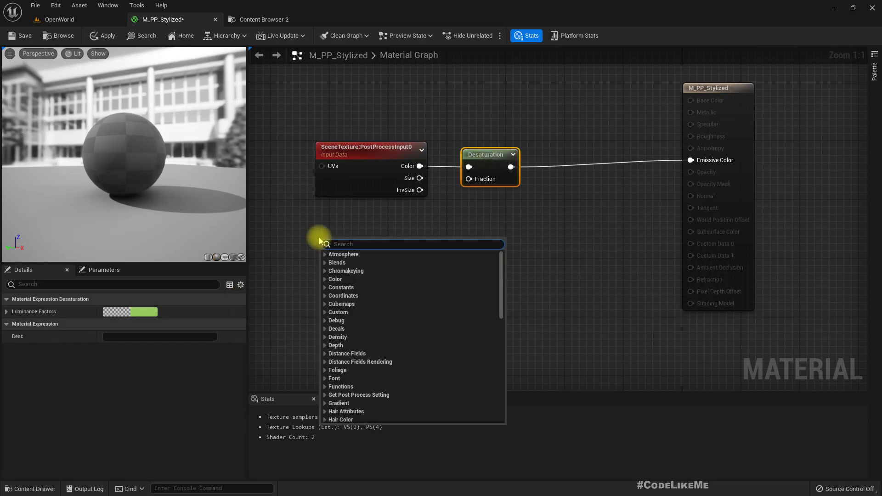
key(Escape)
click(334, 171)
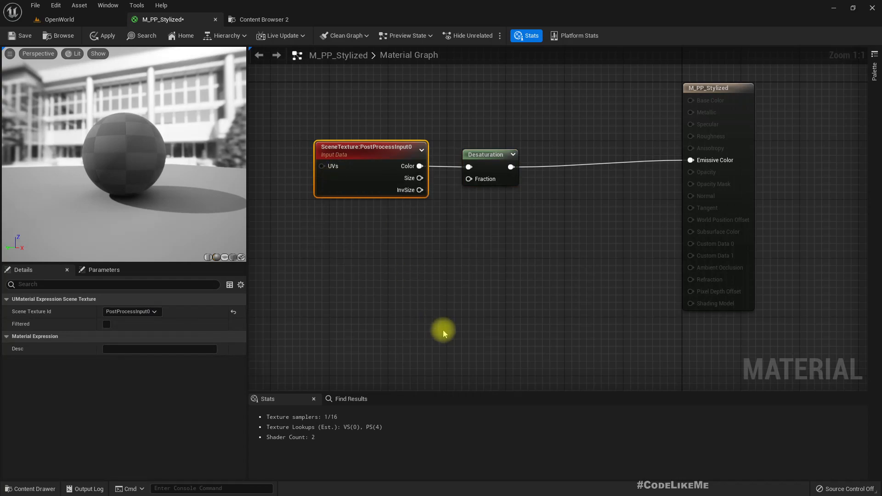
key(ctrl+d)
drag(487, 332, 372, 245)
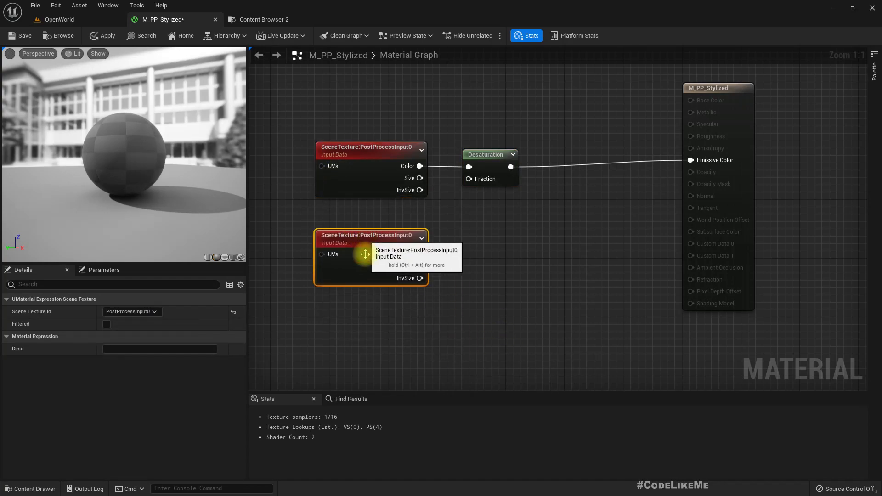
click(120, 312)
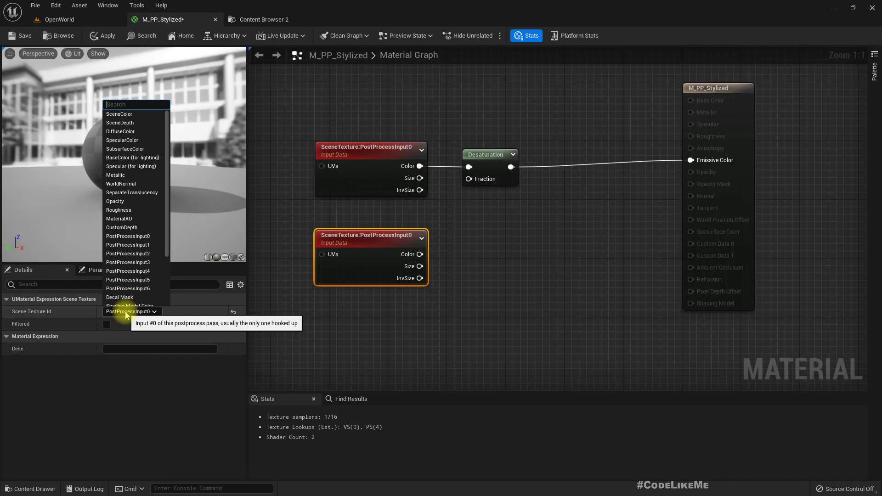
click(120, 132)
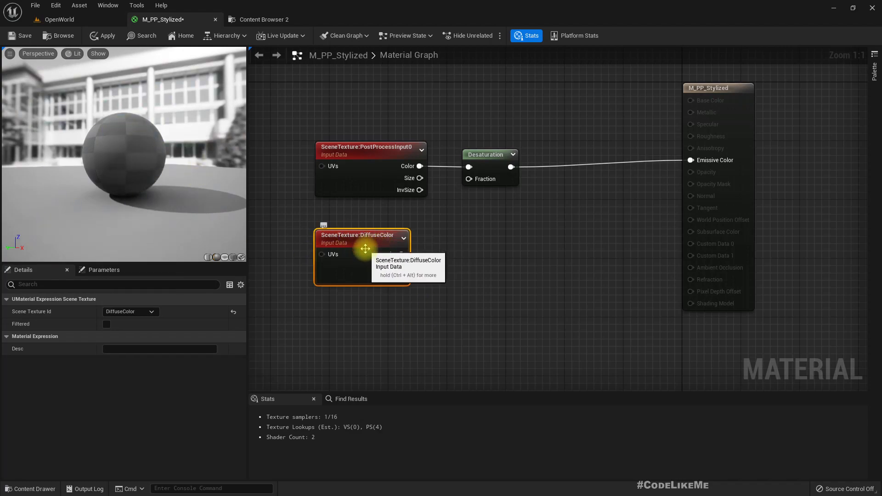
- Connect the DiffuseColor node's Color output to Emissive Color and check the effect in the OpenWorld level
drag(402, 254, 457, 253)
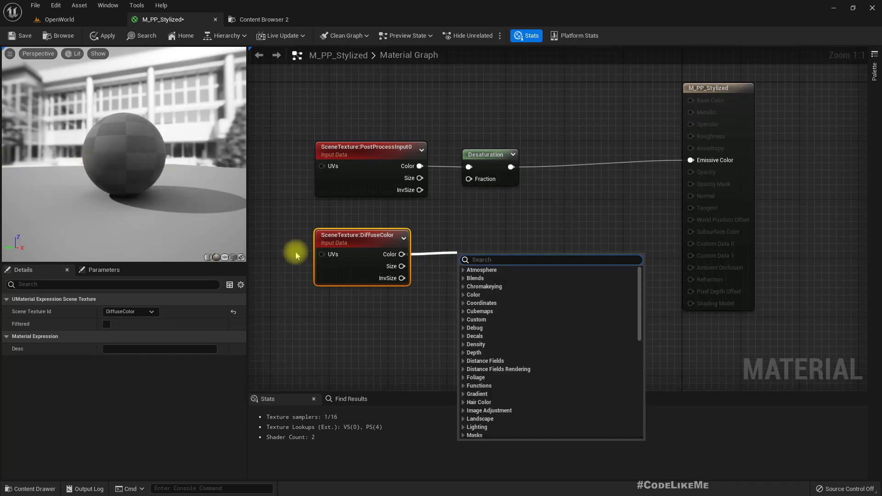
drag(402, 254, 710, 163)
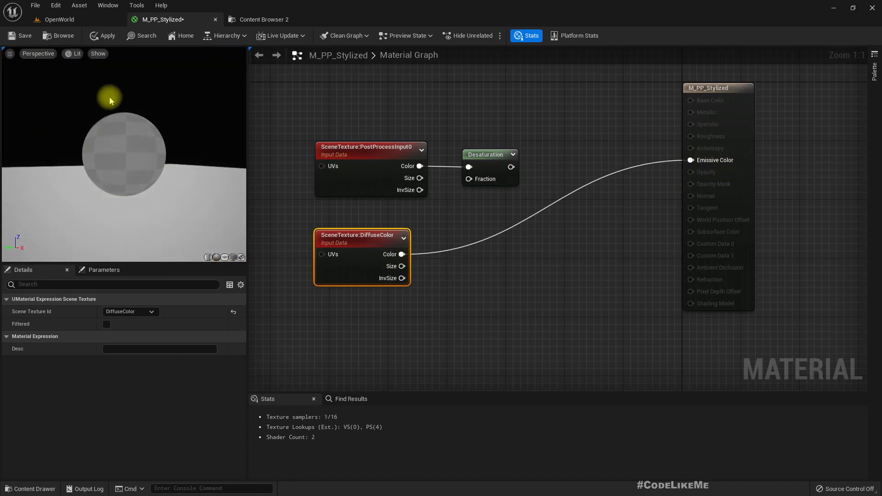
click(84, 19)
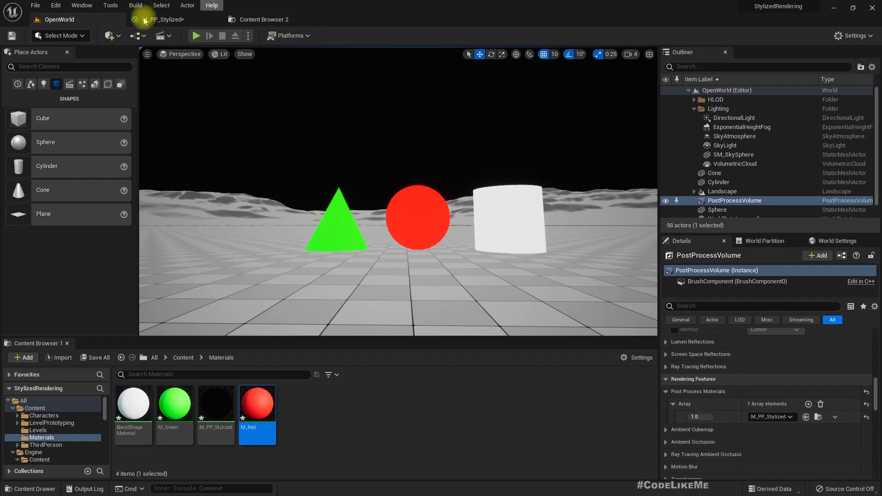
click(161, 19)
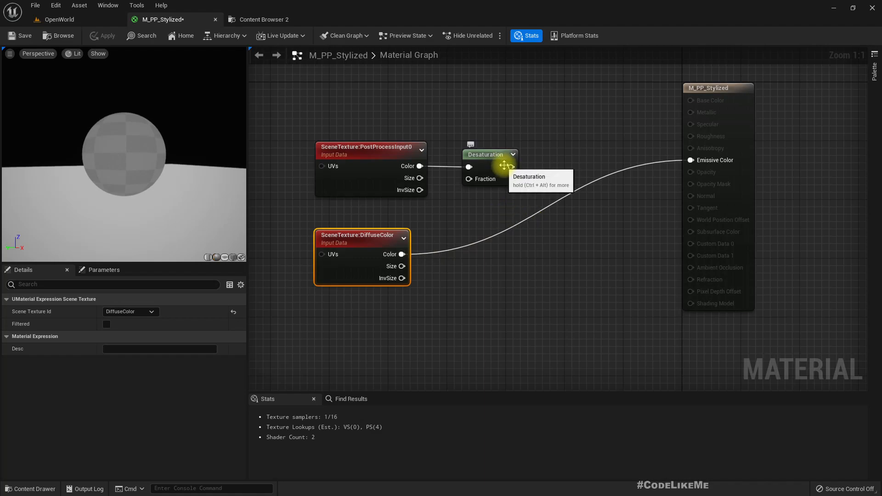
drag(402, 254, 458, 253)
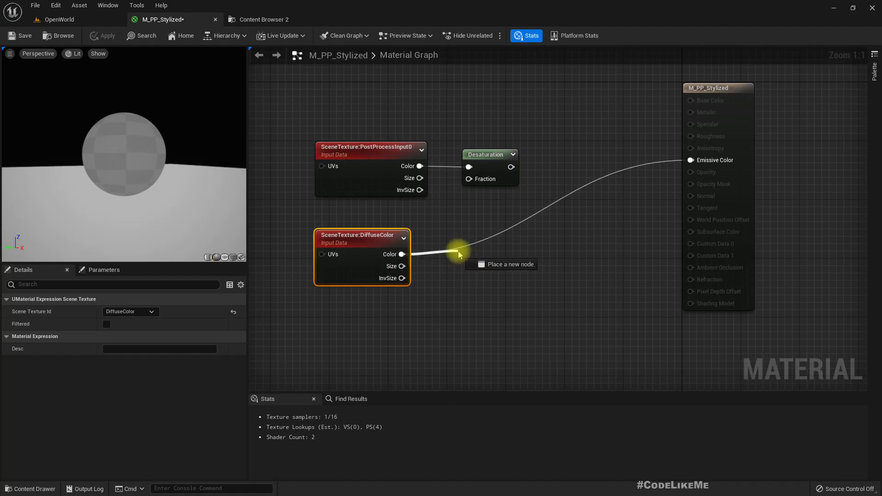
drag(459, 254, 459, 253)
key(Escape)
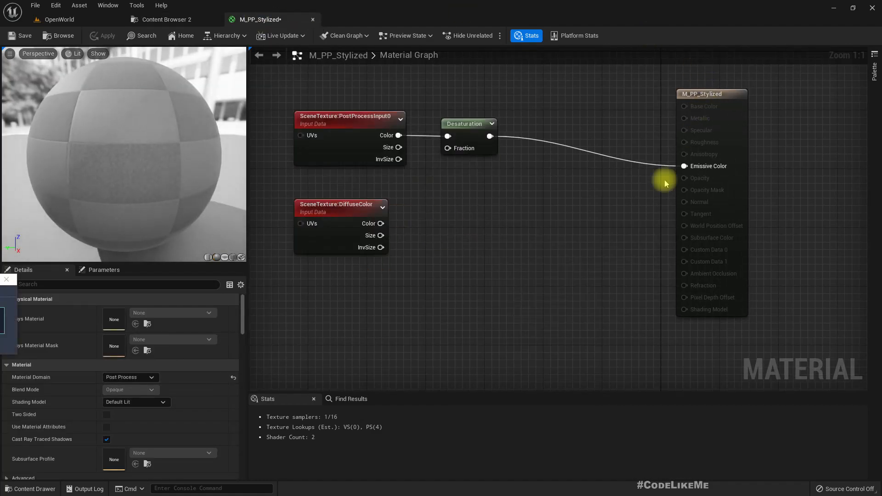
- Add a Divide node with Desaturation as A and DiffuseColor Color as B, connect it to Emissive Color, and apply the material
drag(490, 135, 537, 170)
text(/)
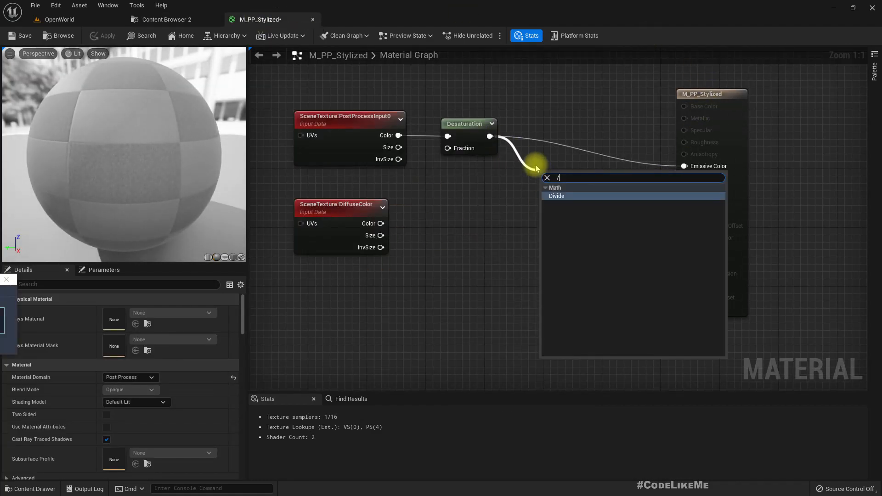
key(Return)
drag(380, 223, 703, 167)
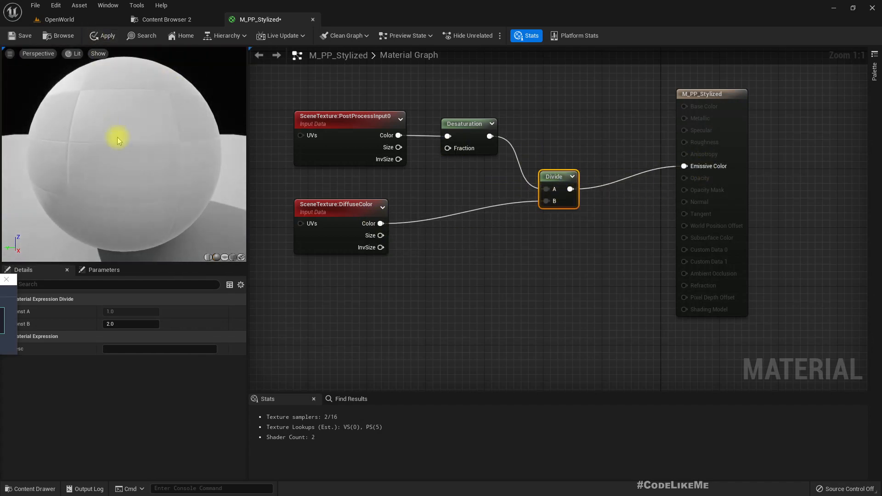
scroll(118, 138, down, 5)
click(101, 37)
- Examine the divided post-process result on the cone, sphere and cylinder in the OpenWorld level from slightly different camera angles
click(59, 19)
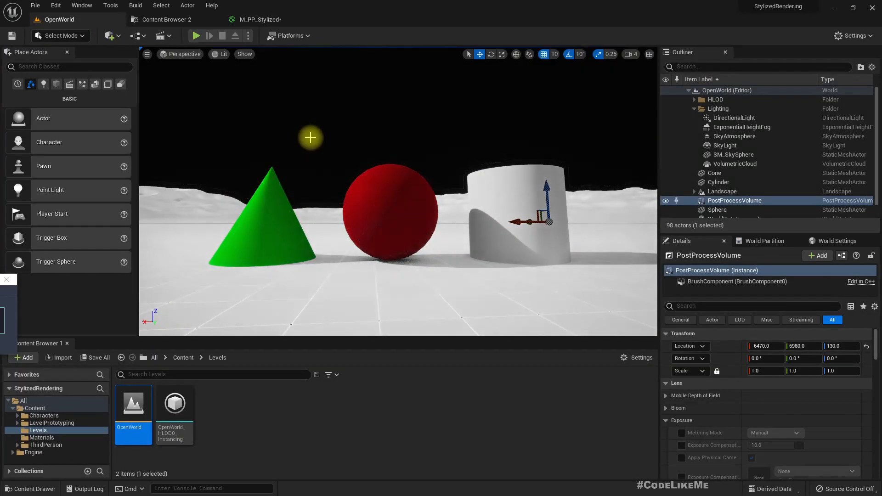
right_drag(312, 125, 290, 113)
right_drag(360, 146, 372, 143)
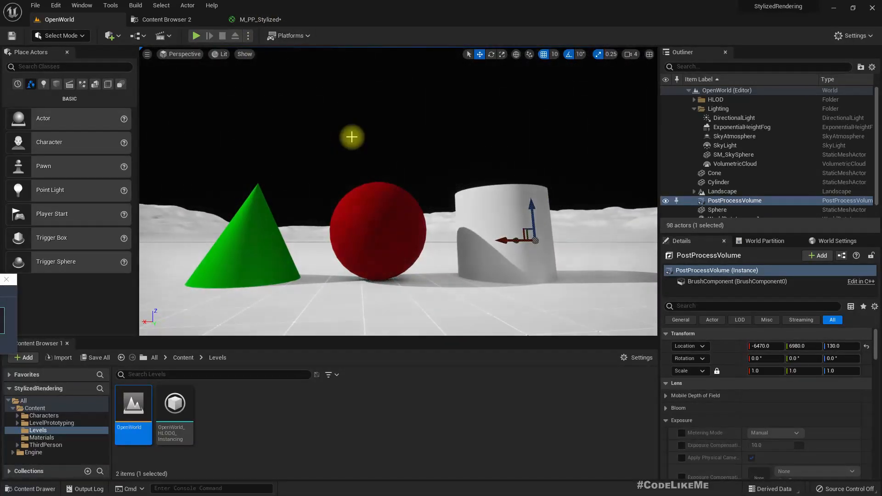
right_drag(351, 136, 327, 131)
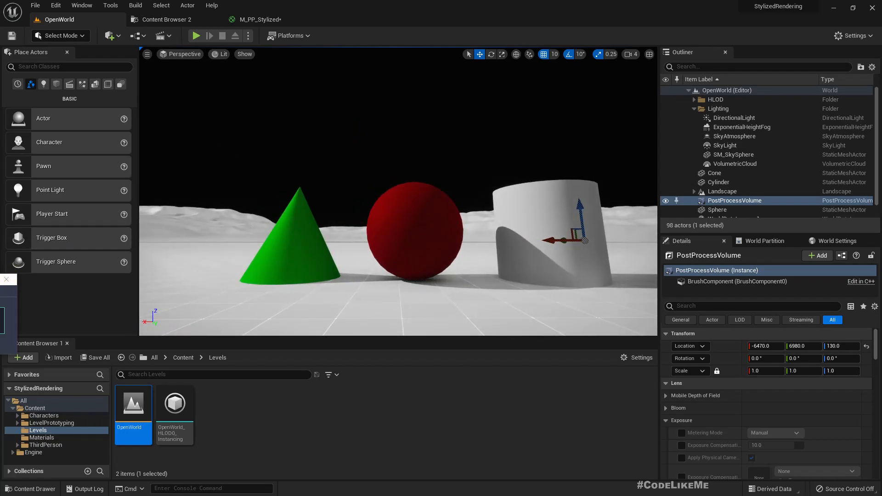
right_drag(297, 241, 268, 227)
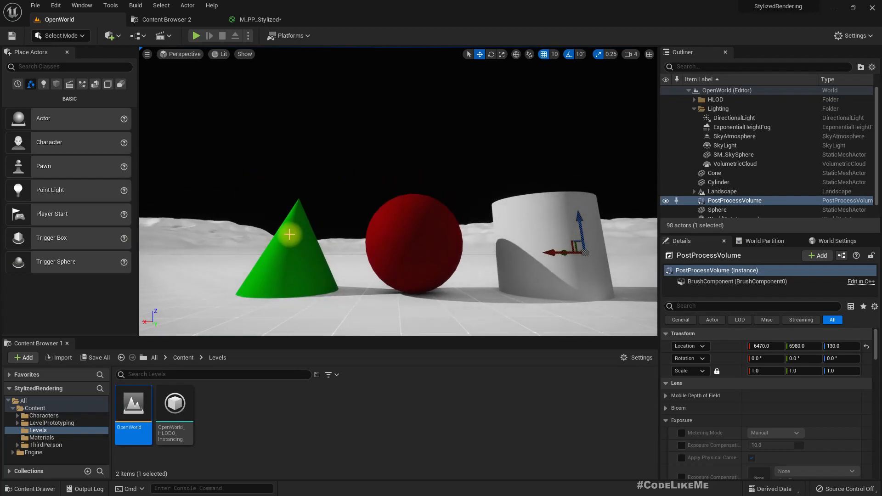
mouse_move(346, 184)
right_down()
mouse_move(322, 189)
mouse_move(371, 195)
right_up()
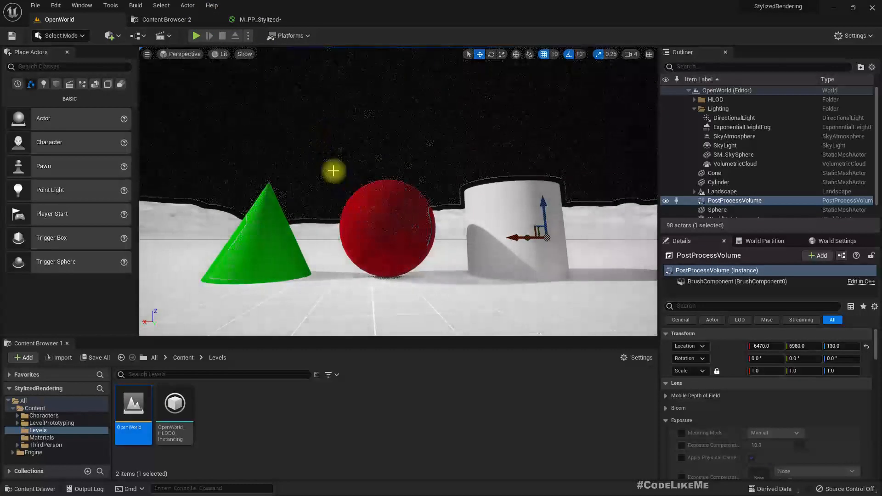
click(427, 149)
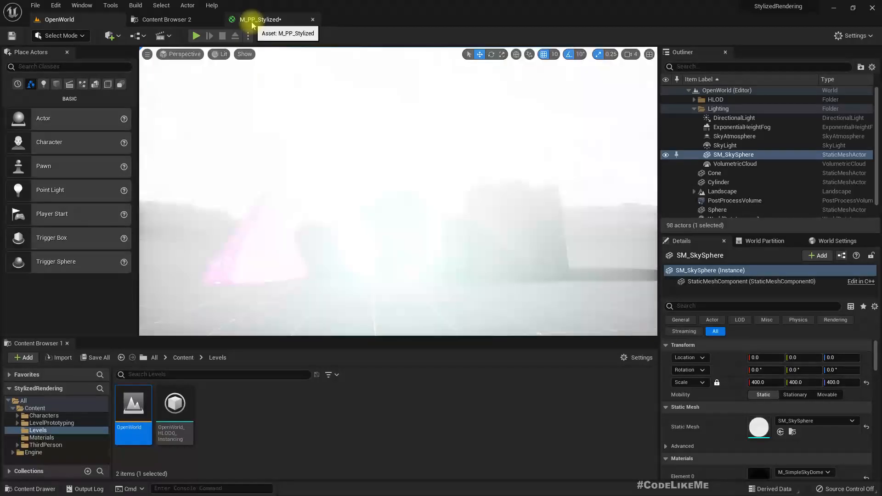
- Insert a Desaturation node between DiffuseColor's Color output and Divide's B input, apply the material, and check the shapes in OpenWorld
click(252, 20)
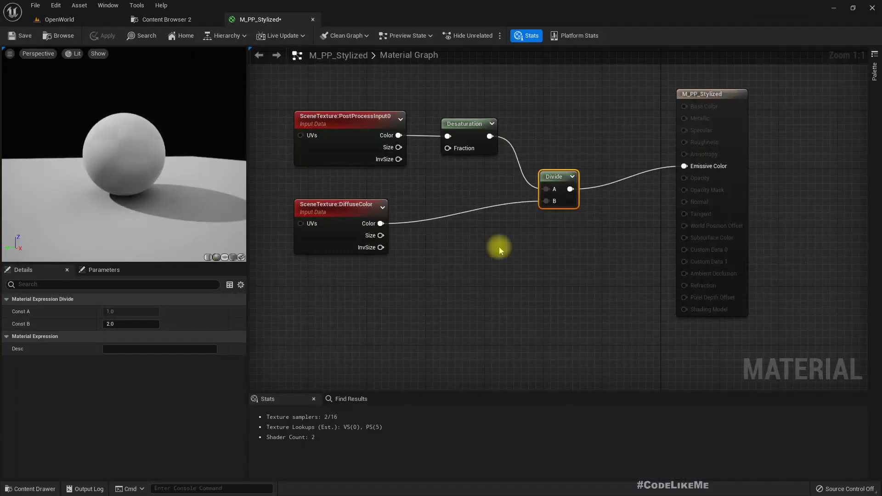
drag(380, 224, 453, 226)
text(desa)
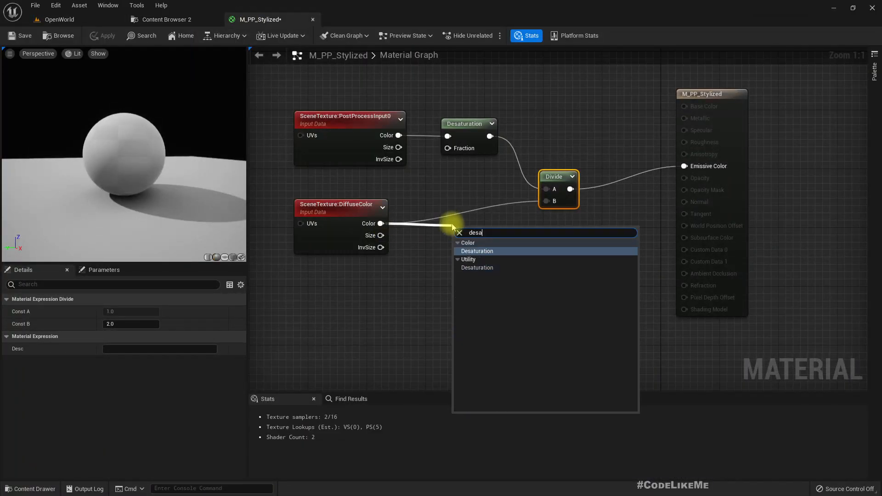
key(Return)
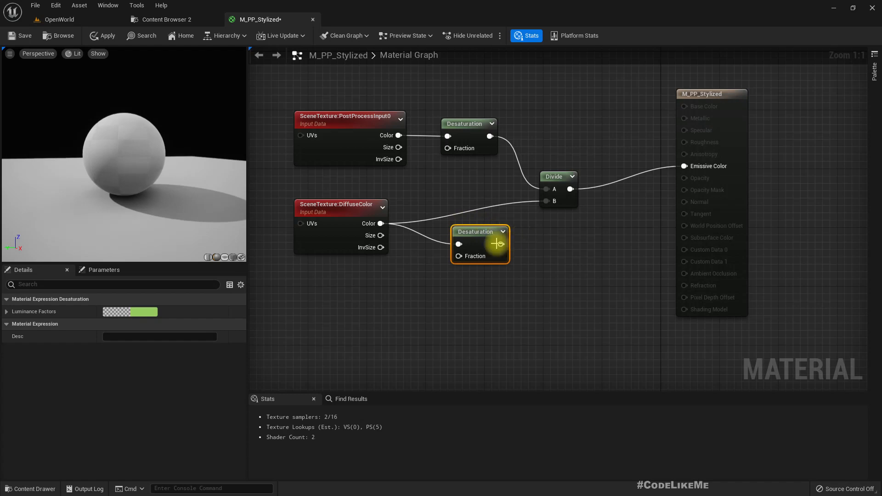
drag(501, 244, 475, 222)
click(99, 36)
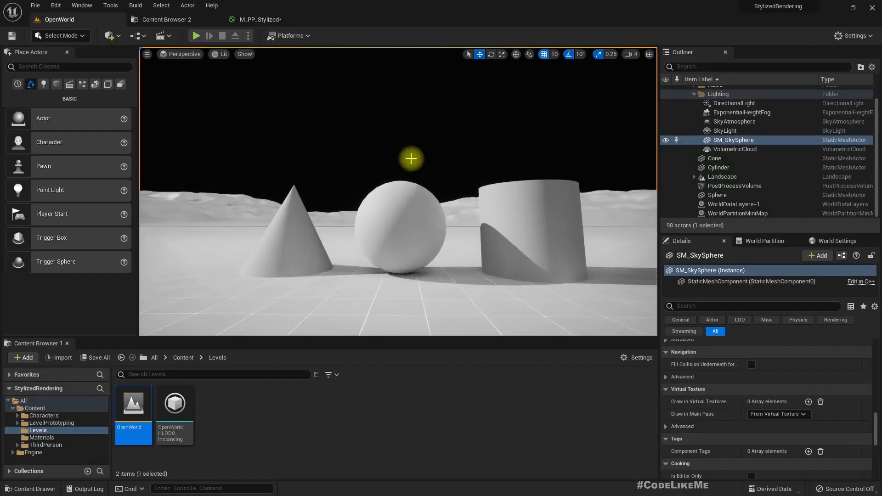
right_drag(411, 158, 423, 176)
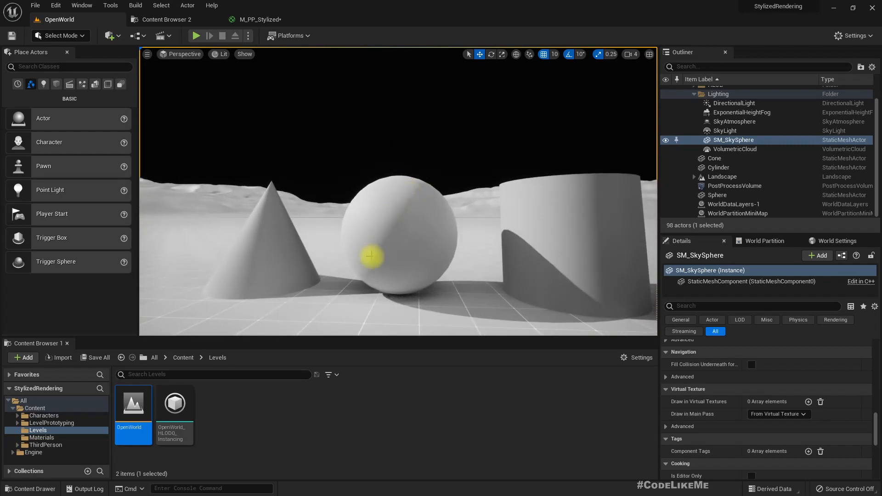
right_drag(396, 250, 353, 178)
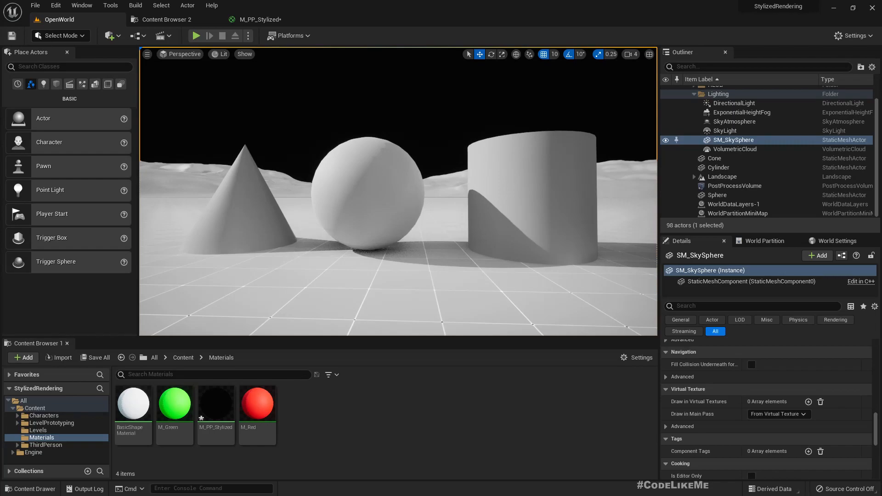
- Import the LUT.jpg image into the Materials folder and inspect its black, grey and white bands in the texture editor
drag(392, 414, 356, 437)
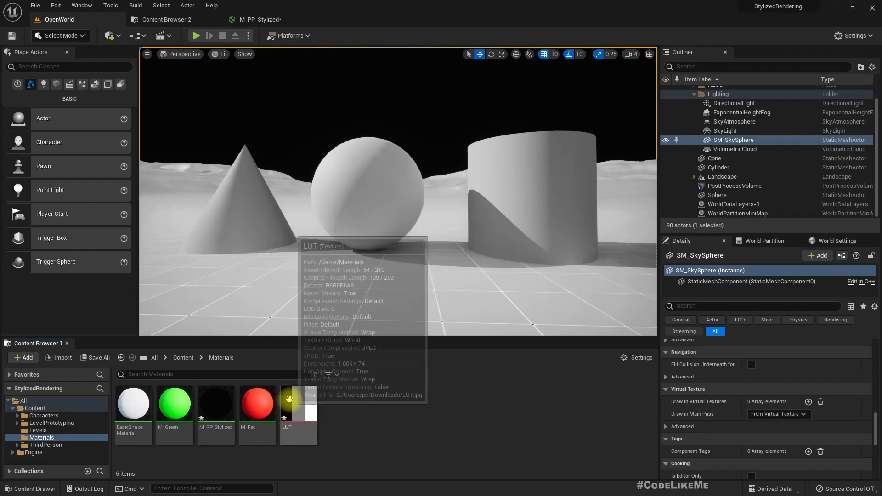
double_click(289, 400)
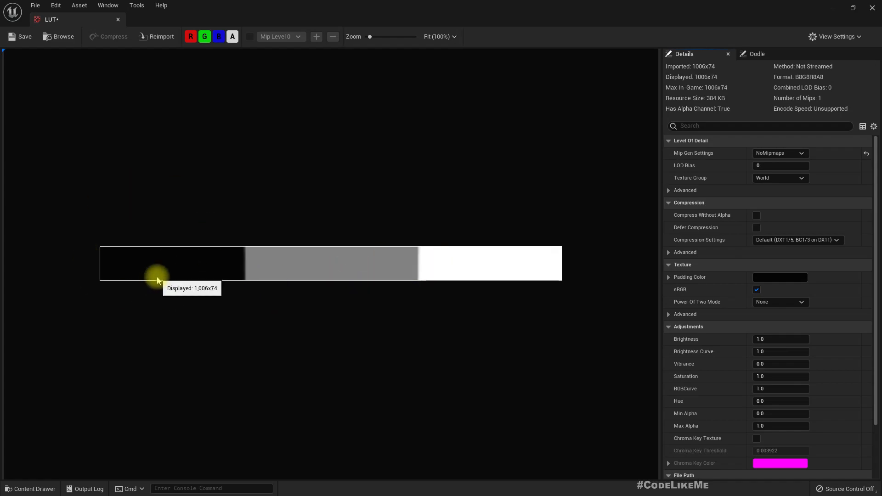
click(117, 19)
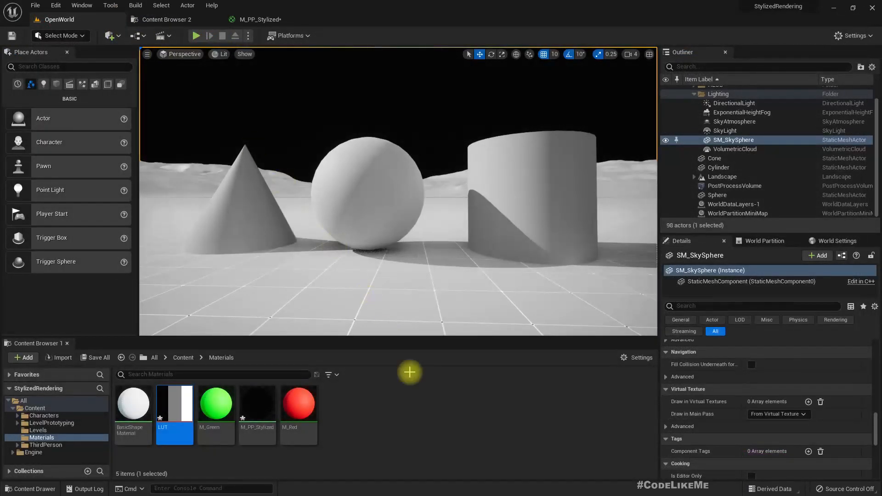
- Add the LUT texture to the M_PP_Stylized graph as a Texture Sample node below the Divide node
drag(175, 411, 598, 281)
scroll(561, 265, down, 3)
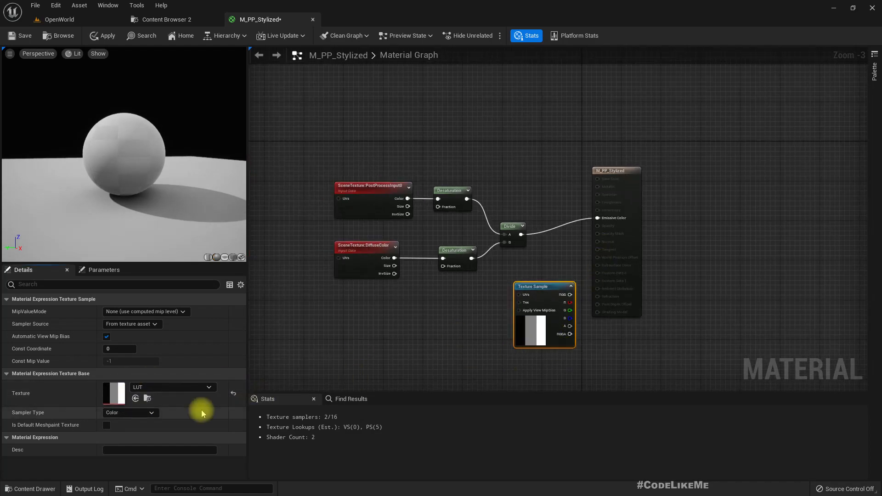
click(124, 415)
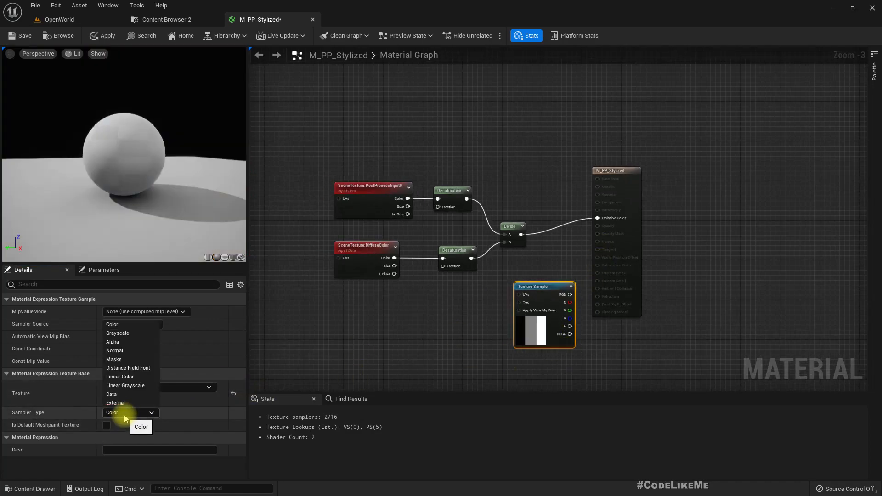
click(473, 326)
click(546, 329)
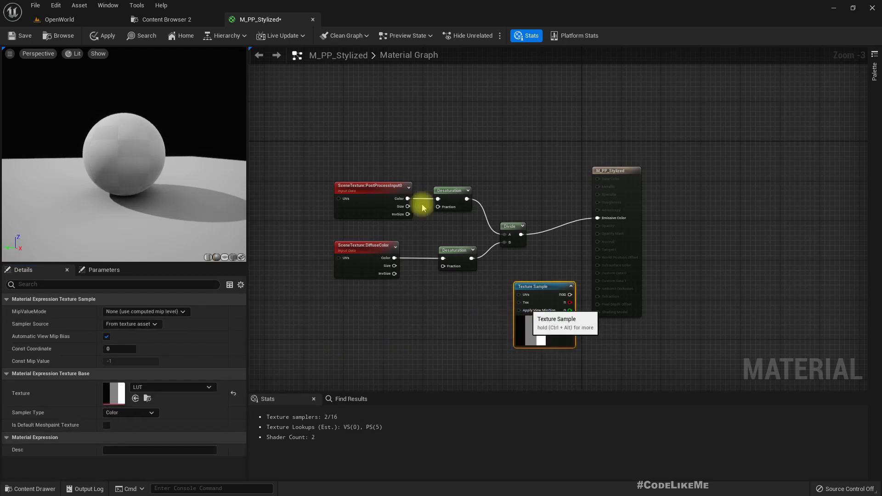
click(171, 21)
click(256, 18)
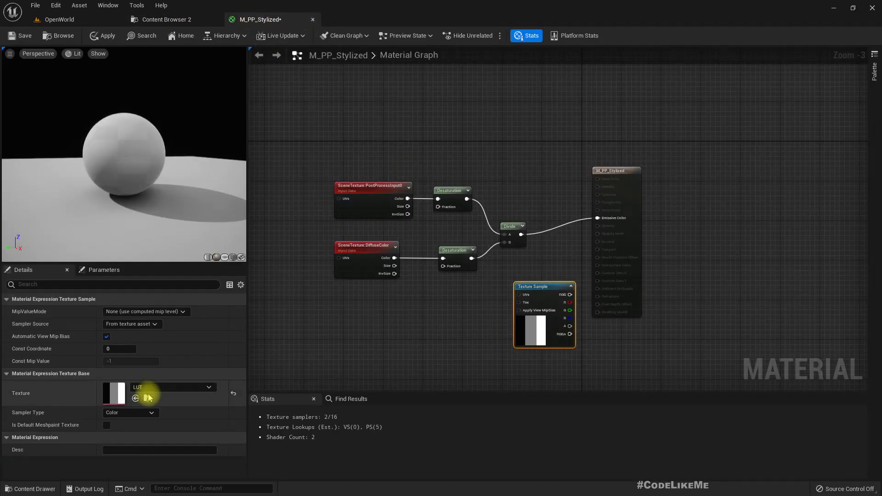
- Open the LUT texture from the Texture Sample node, turn off its sRGB option, and close the texture editor
double_click(114, 396)
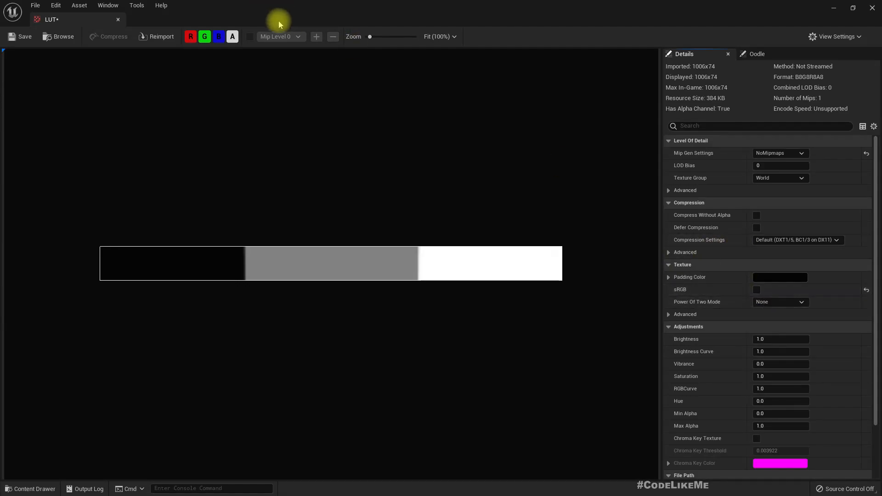
drag(92, 19, 405, 23)
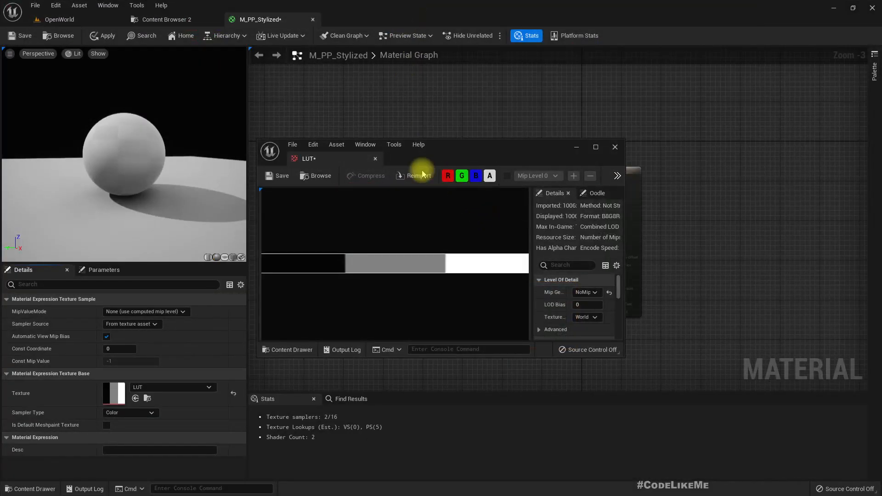
click(376, 159)
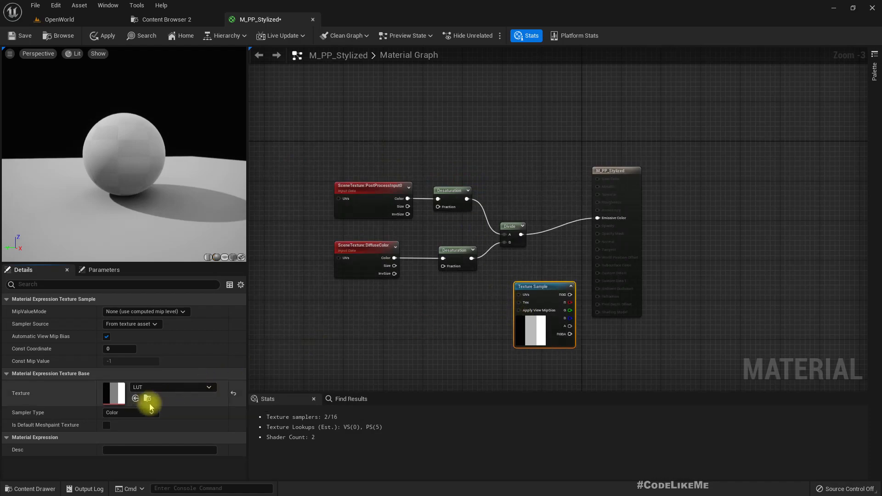
- Set the LUT Texture Sample's Sampler Type to Linear Color, apply the material, and move the M_PP_Stylized result node farther from Divide
click(130, 413)
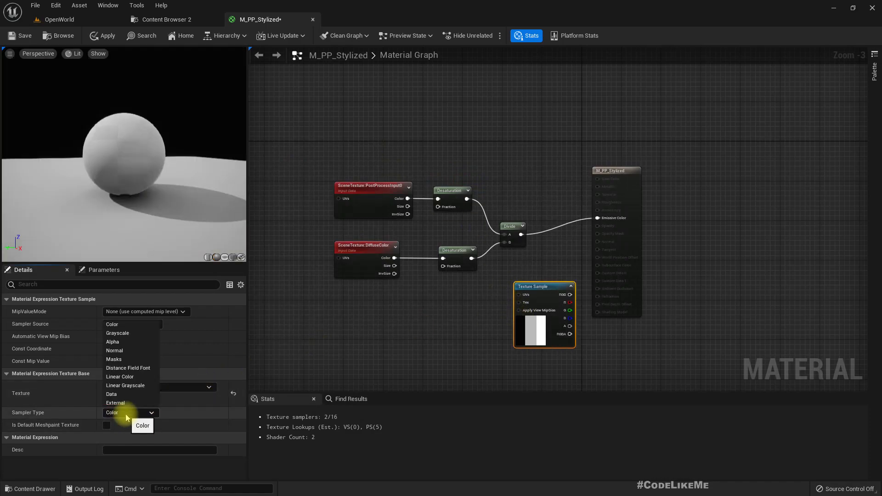
click(121, 378)
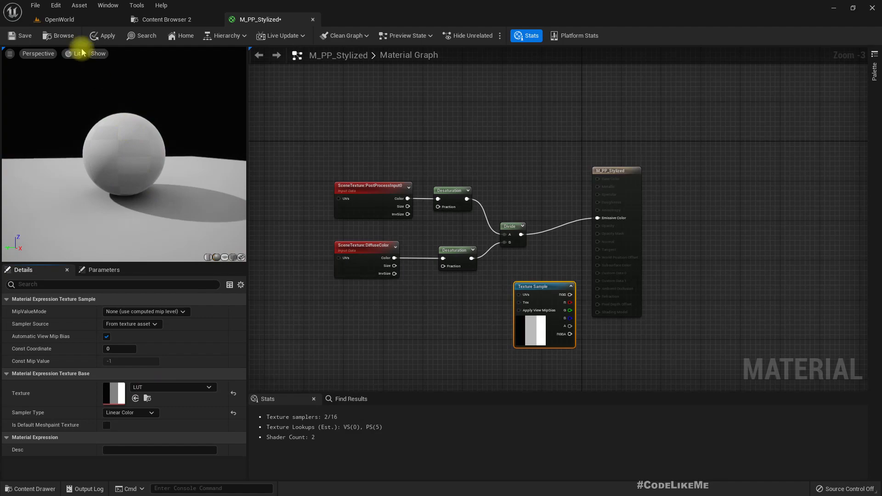
click(105, 37)
drag(629, 170, 737, 180)
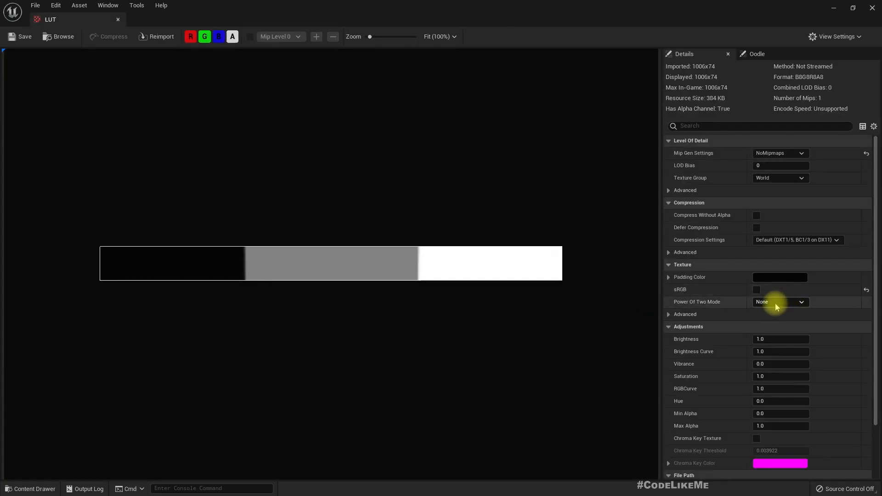
- Set the LUT texture's X-axis and Y-axis Tiling Method to Clamp, save the texture, and return to the M_PP_Stylized graph
click(669, 278)
click(669, 278)
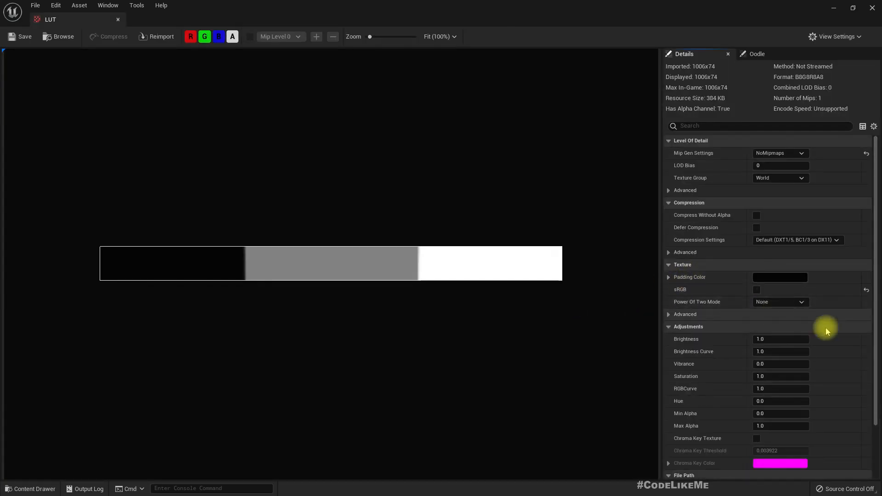
click(693, 125)
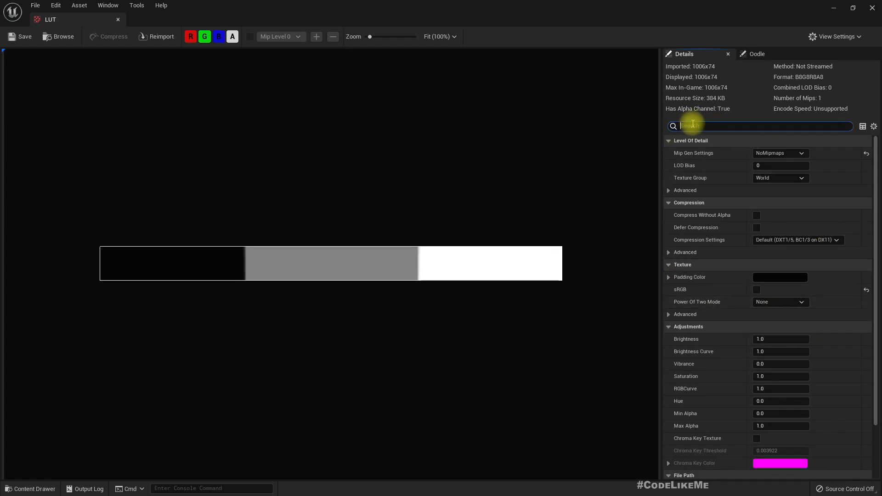
text(tili)
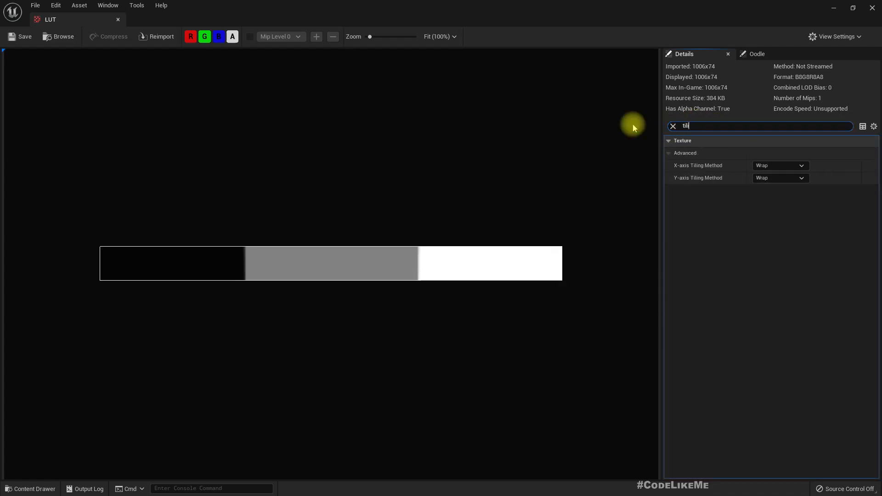
click(787, 166)
click(763, 184)
click(764, 180)
click(766, 196)
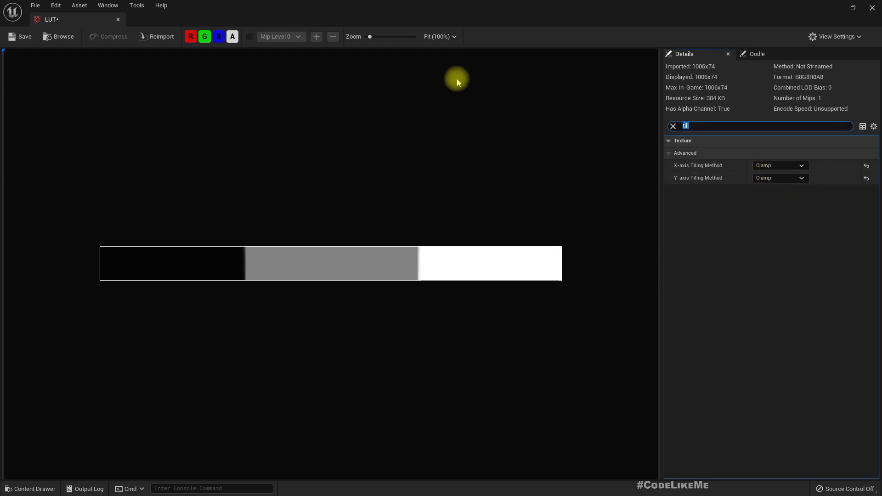
click(24, 36)
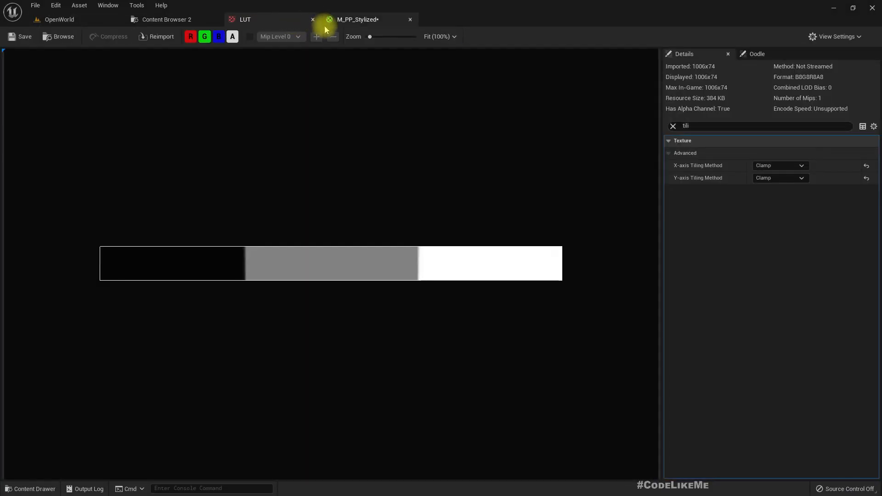
click(359, 20)
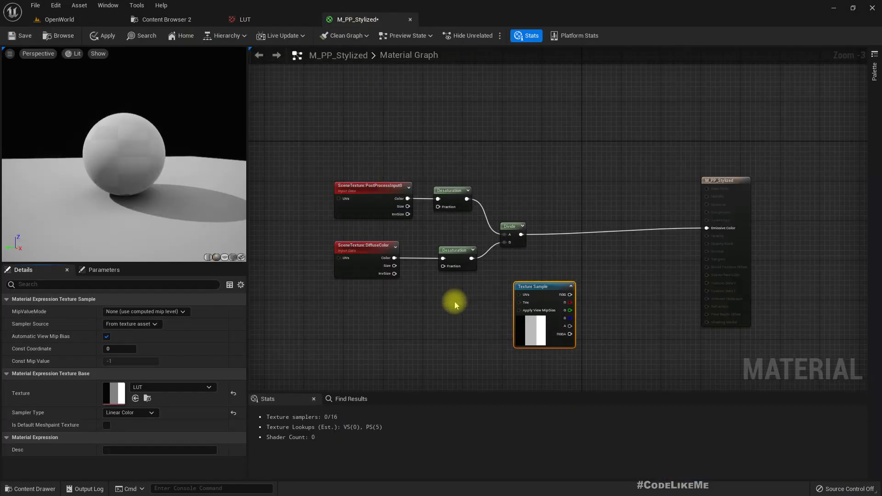
- Place the LUT Texture Sample beside Divide, feeding Divide's output into its UVs and its RGB output into Emissive Color
right_drag(453, 300, 402, 267)
drag(476, 266, 520, 266)
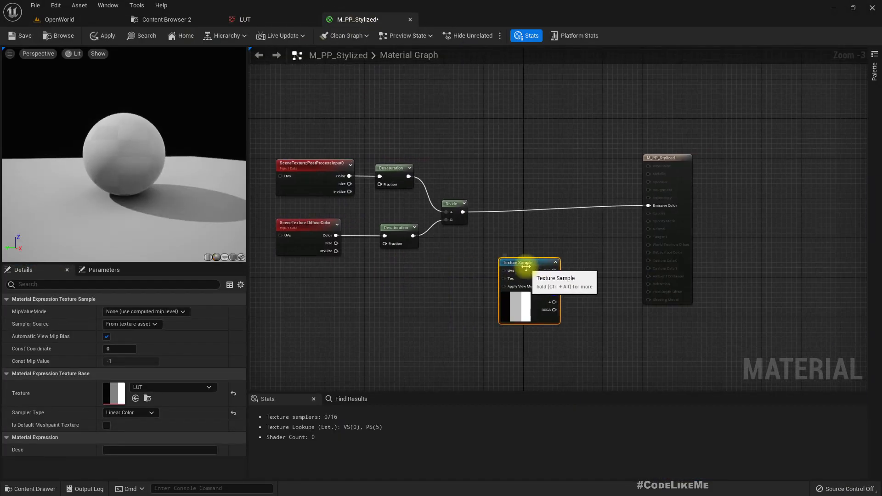
scroll(470, 294, up, 3)
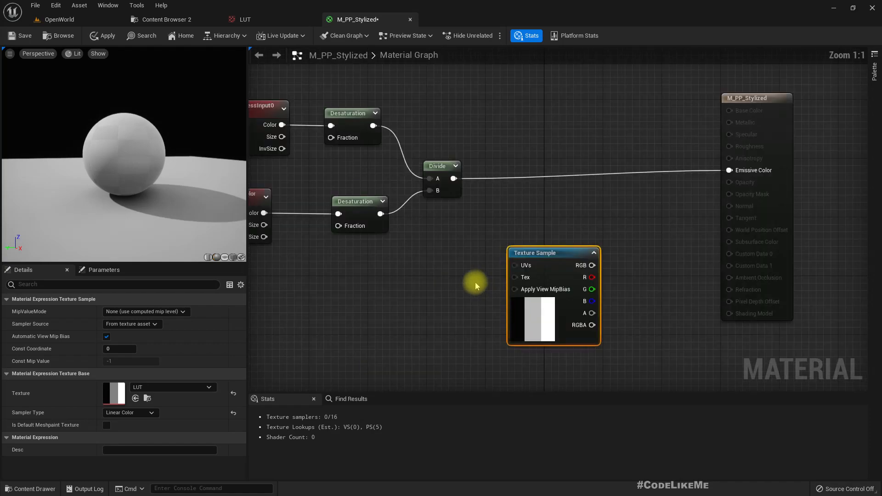
right_drag(450, 242, 569, 266)
drag(580, 181, 624, 206)
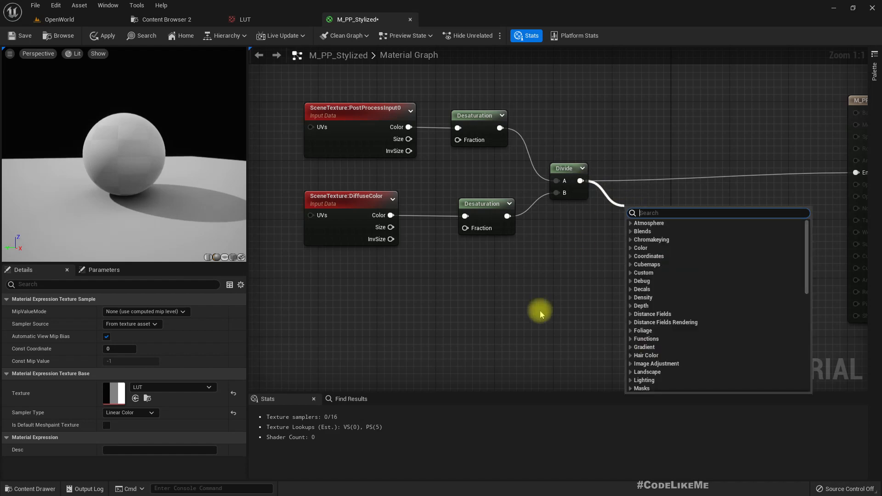
right_drag(535, 310, 449, 230)
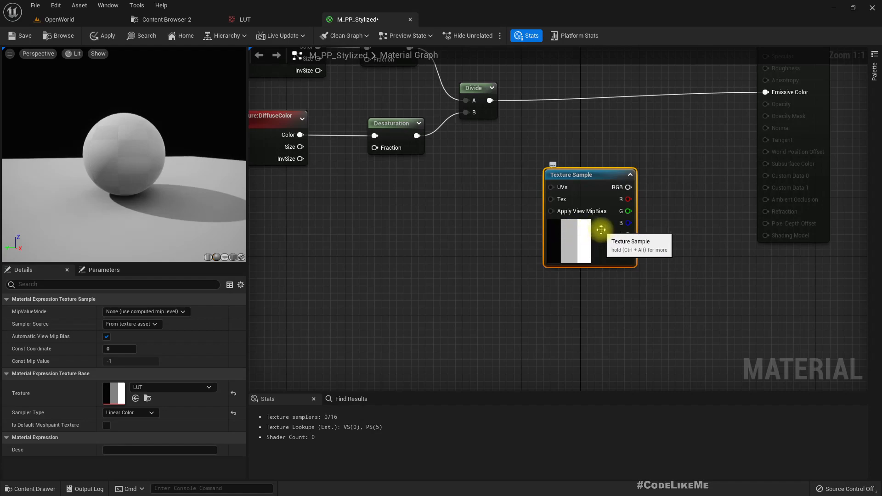
right_drag(580, 180, 573, 247)
drag(573, 247, 580, 159)
drag(482, 168, 563, 170)
drag(629, 166, 759, 160)
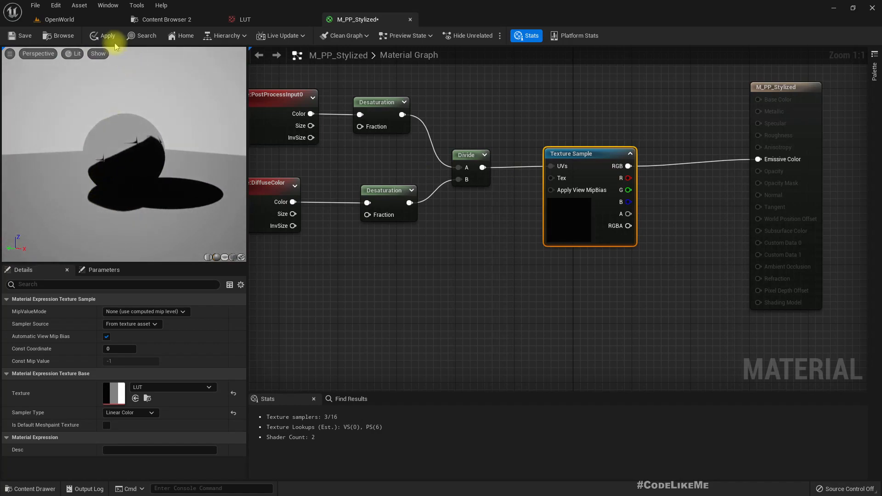
- Apply the material and check the LUT-mapped lighting on the shapes in the OpenWorld level
click(104, 35)
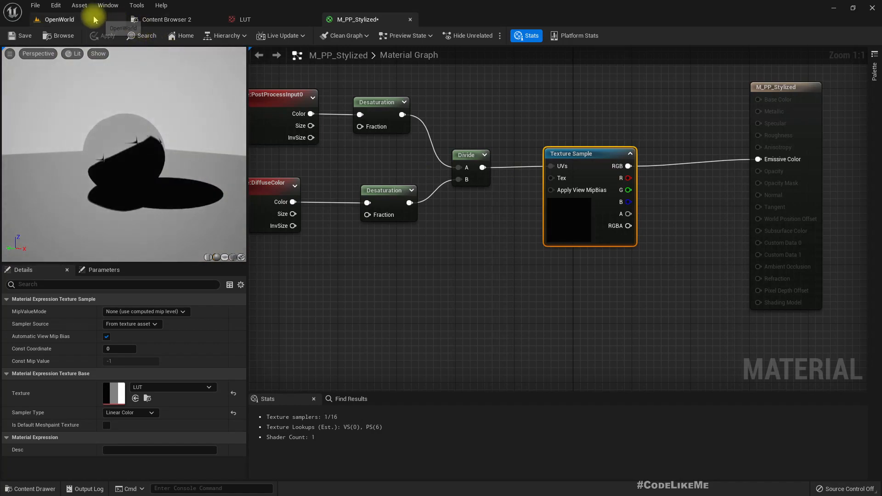
click(92, 15)
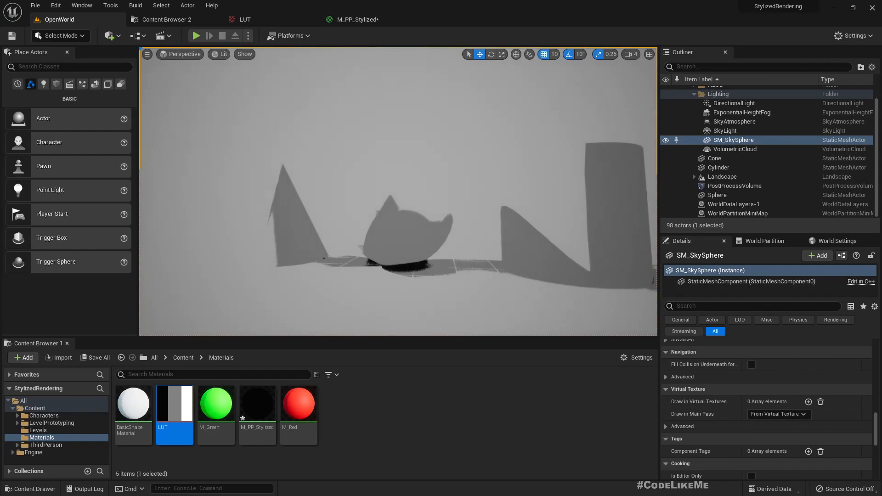
right_drag(398, 191, 467, 197)
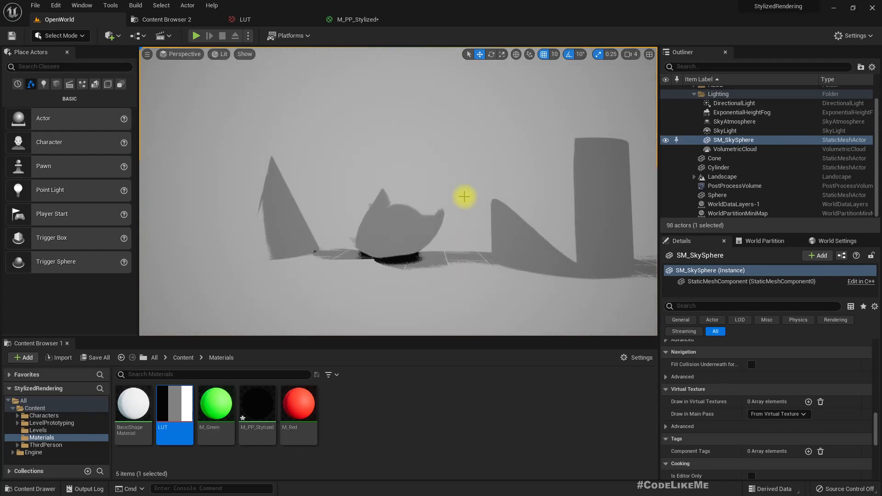
- Return to the M_PP_Stylized graph, move the result node farther away, and add a Multiply node fed by the Texture Sample's RGB output
click(347, 19)
key(Home)
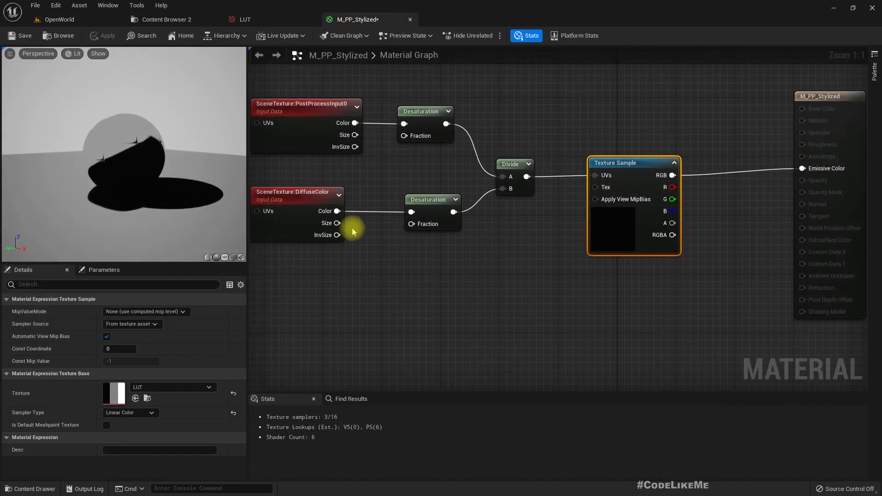
scroll(556, 299, down, 5)
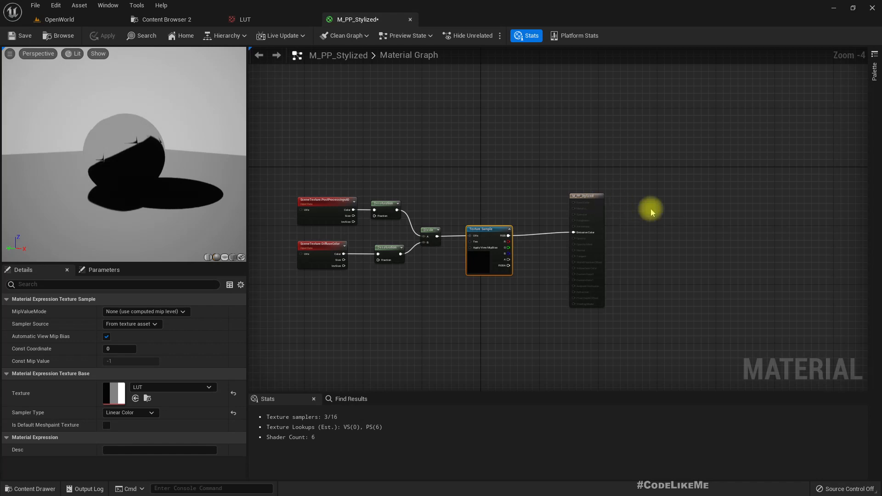
click(726, 214)
drag(727, 214, 727, 210)
drag(507, 236, 603, 281)
text(multiply)
key(Return)
scroll(466, 303, up, 2)
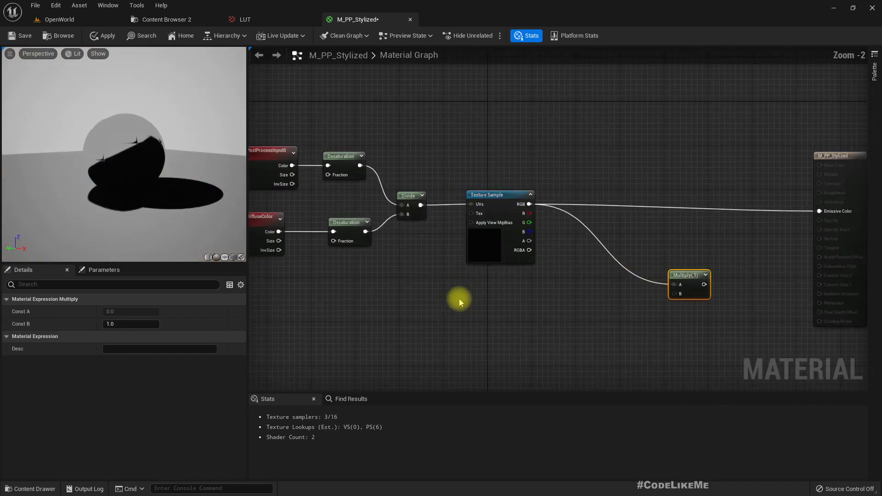
- Route DiffuseColor's Color output through a reroute node into Multiply's B input, and connect Multiply to Emissive Color
right_drag(304, 247, 329, 246)
drag(303, 231, 370, 309)
text(rwer)
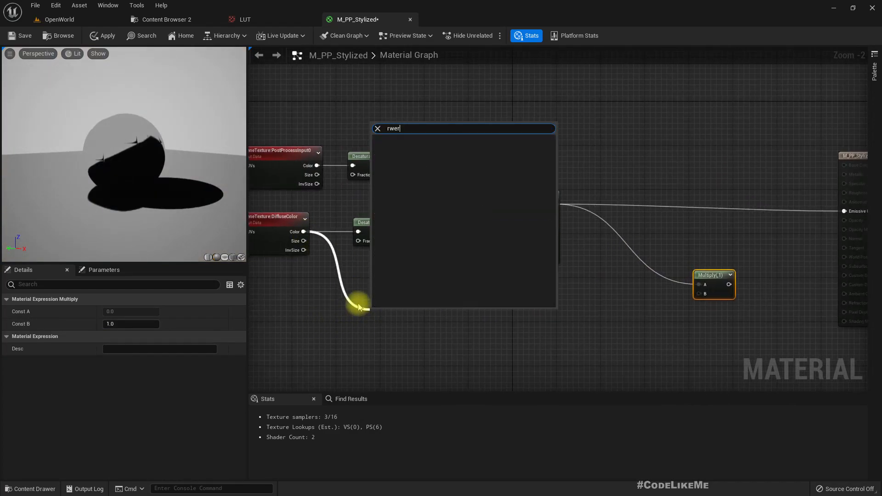
key(ctrl+a)
text(rer)
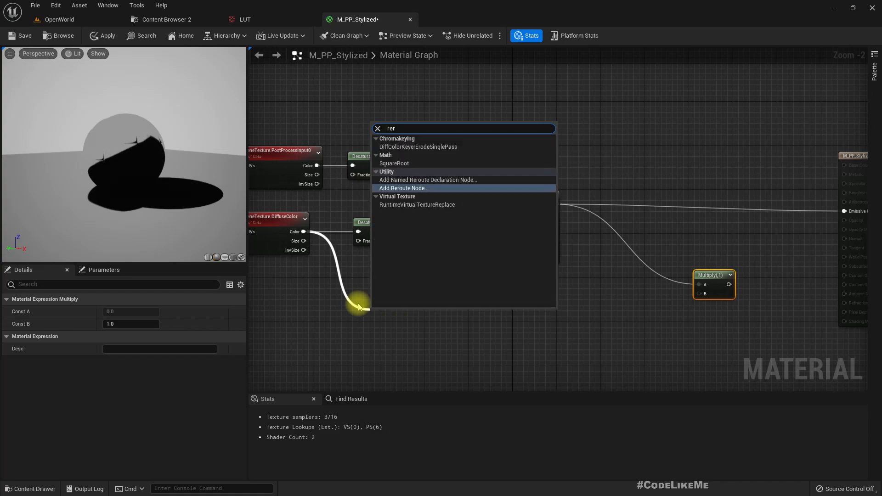
key(Return)
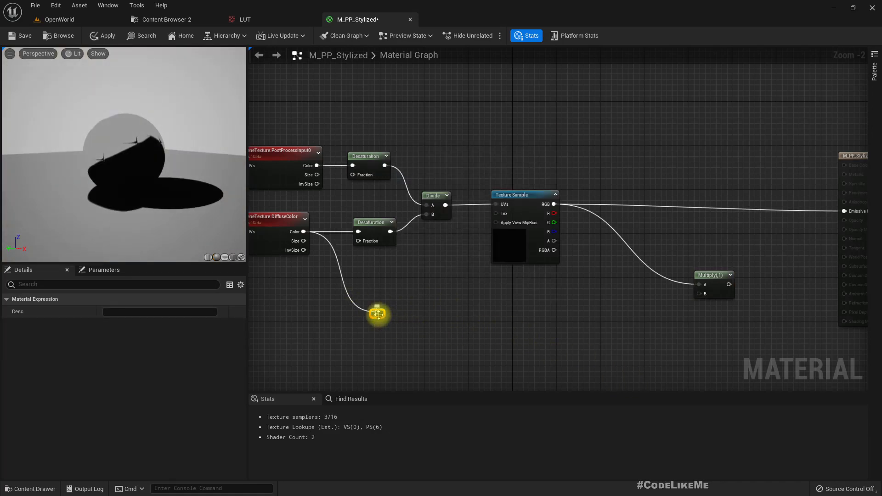
drag(399, 316, 699, 294)
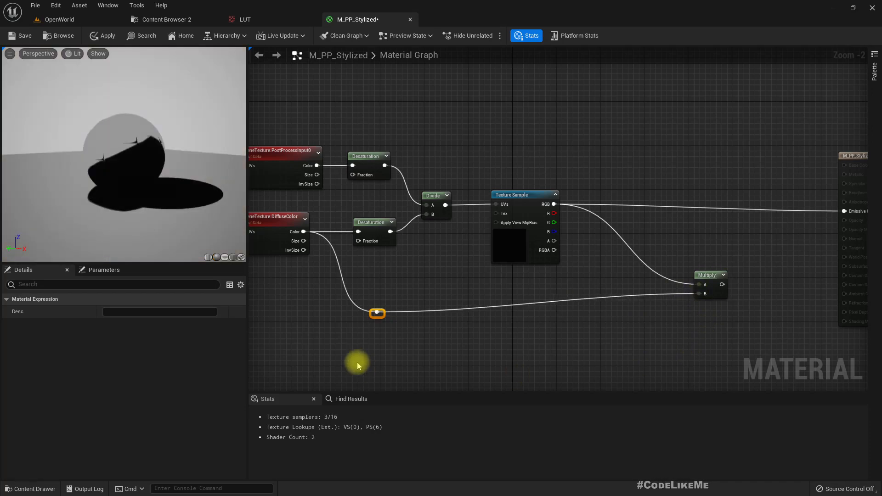
drag(380, 315, 385, 300)
right_drag(732, 287, 641, 296)
drag(633, 292, 770, 220)
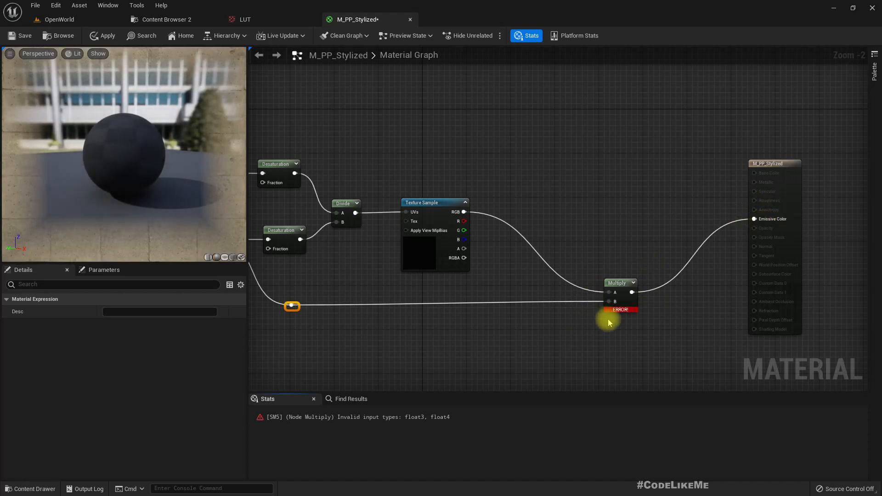
- Insert an AppendVector node between the Texture Sample's RGB output and Multiply's A input, with a constant of 0 in its B input
drag(464, 211, 529, 267)
text(appe)
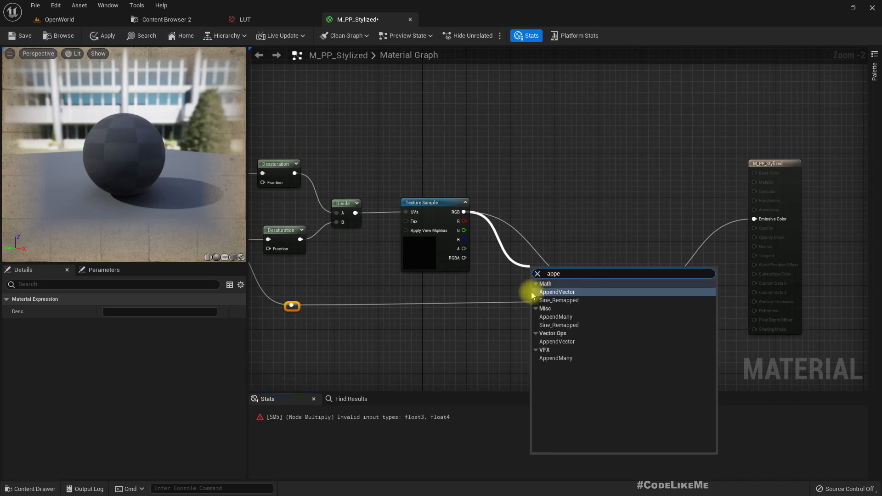
click(532, 293)
drag(535, 290, 479, 279)
text(const)
key(Return)
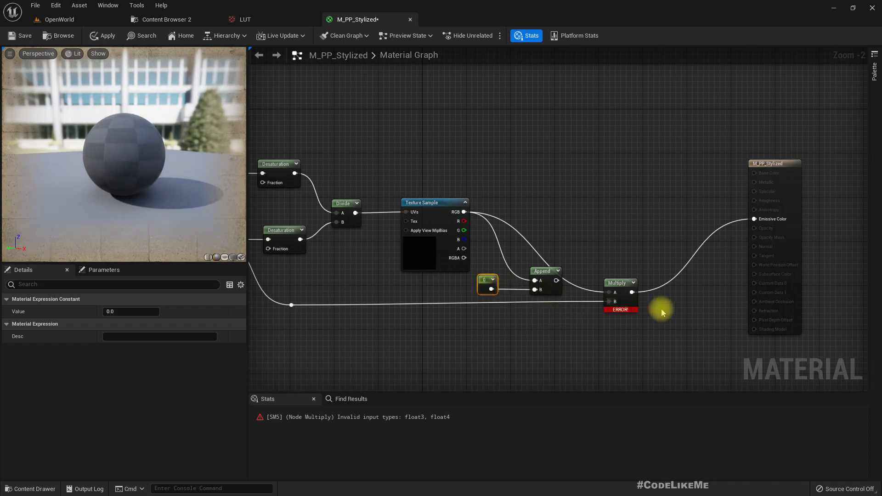
drag(569, 287, 611, 292)
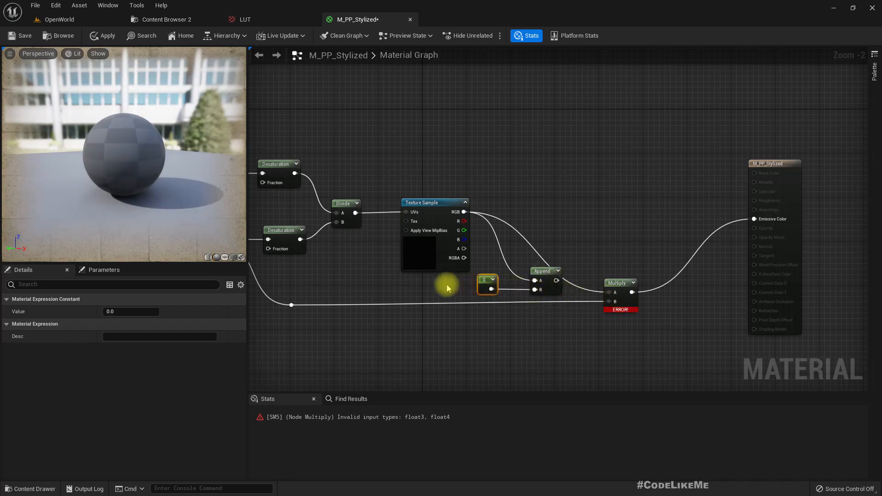
drag(558, 281, 610, 291)
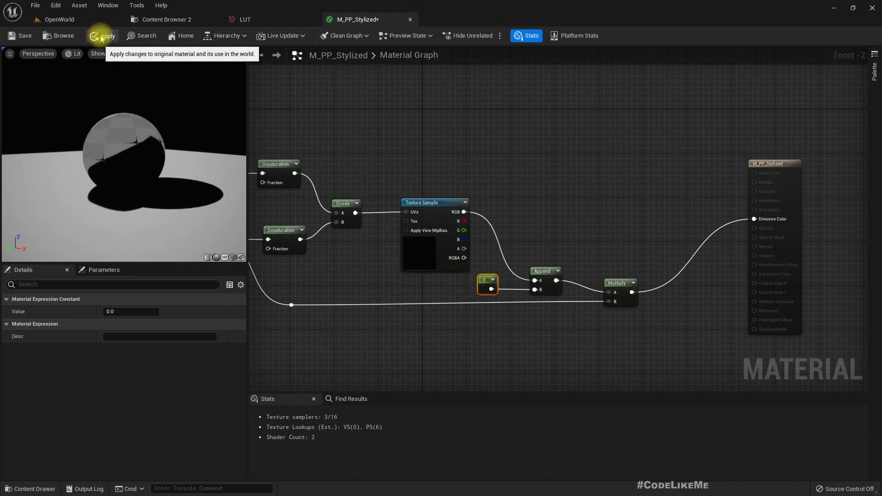
drag(623, 287, 626, 284)
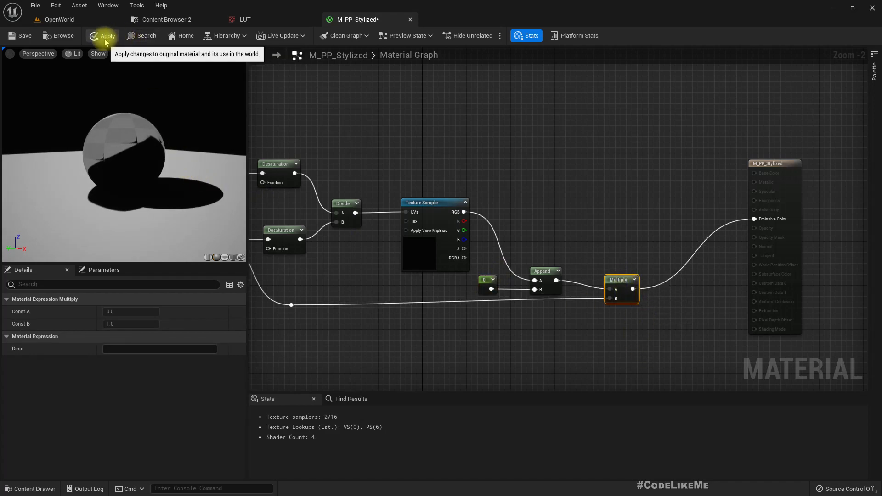
- Apply the material and examine the banded shading on the cone, sphere, cylinder, landscape and sky in OpenWorld
right_drag(376, 284, 492, 282)
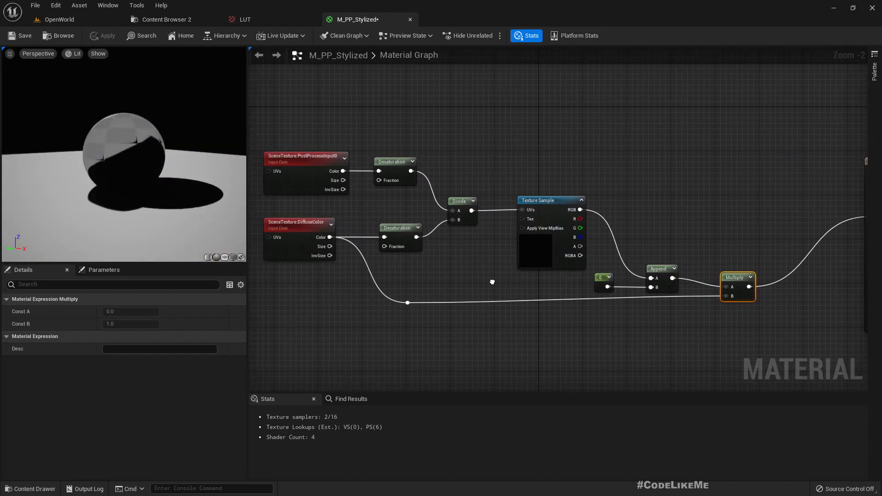
click(79, 5)
click(55, 19)
right_drag(404, 186, 506, 198)
scroll(433, 197, down, 3)
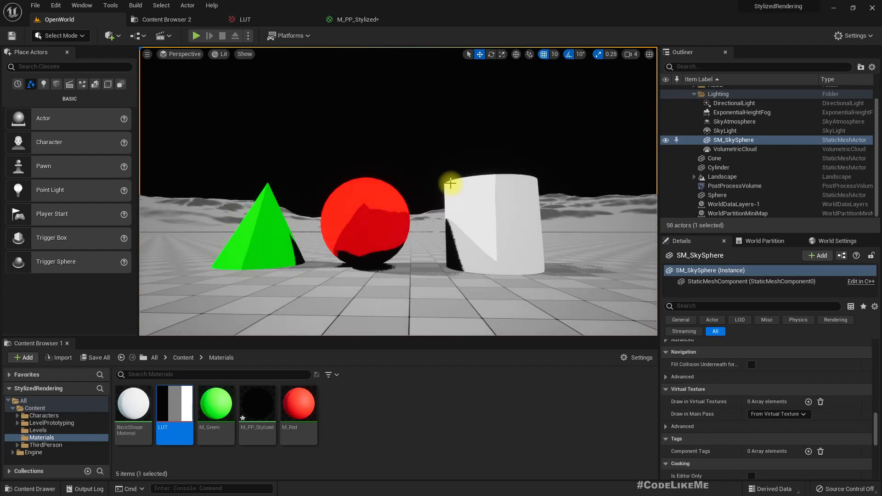
right_drag(505, 198, 399, 193)
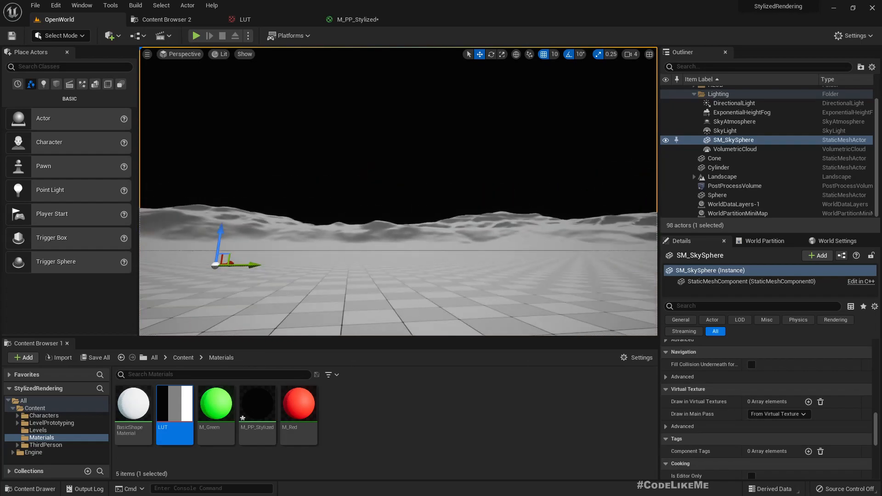
right_drag(349, 158, 268, 247)
right_drag(269, 205, 264, 205)
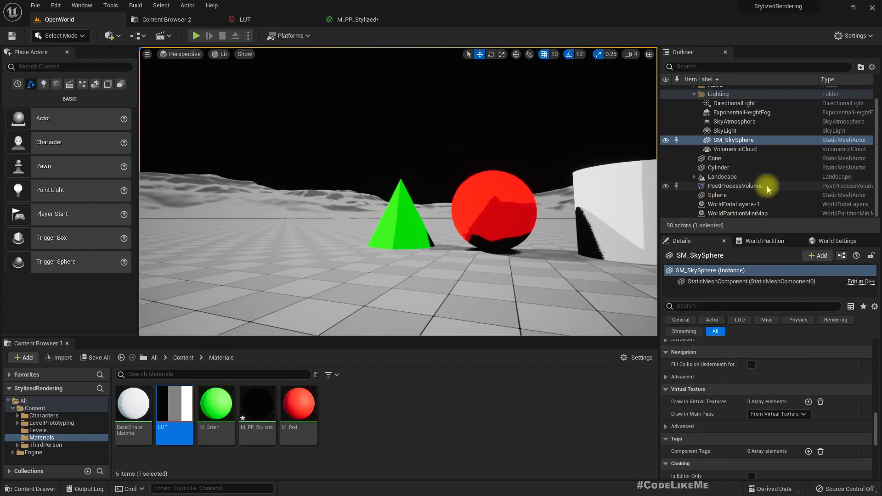
- Set the M_PP_Stylized weight to 0.0 in the PostProcessVolume's Post Process Materials and view the unprocessed shapes and sky
click(726, 185)
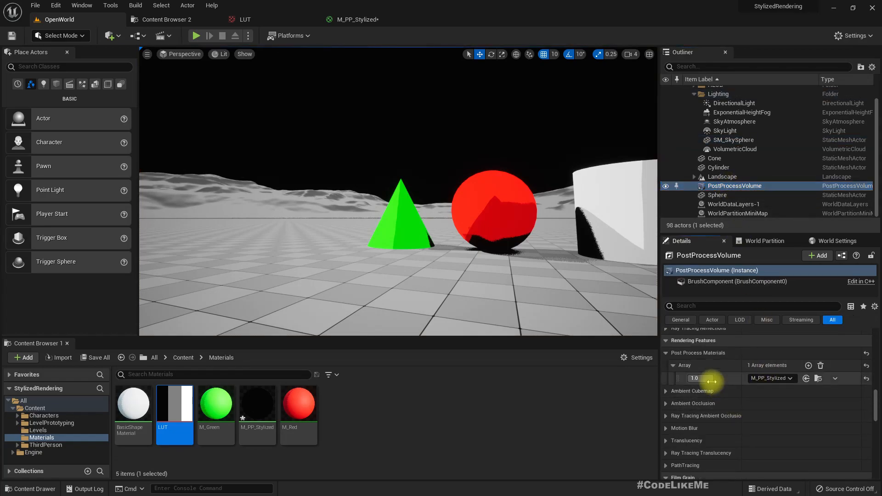
key(Return)
drag(473, 217, 657, 209)
right_drag(565, 159, 374, 147)
key(d)
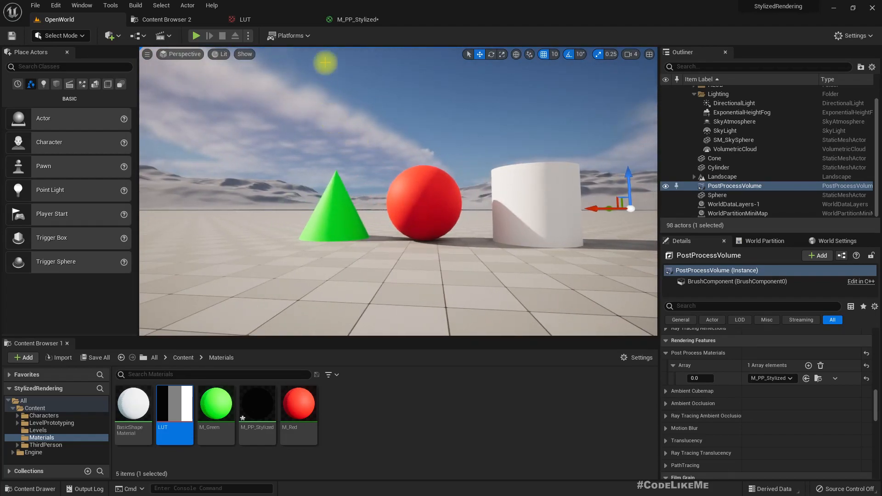
- Review the DiffuseColor scene texture node in M_PP_Stylized, and examine the unprocessed sky and sun in OpenWorld
click(340, 20)
click(308, 243)
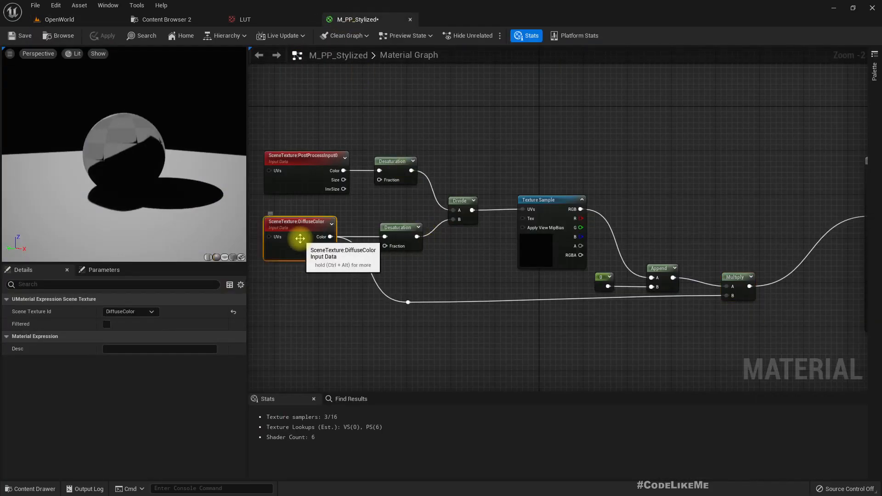
click(64, 19)
right_drag(364, 144, 294, 148)
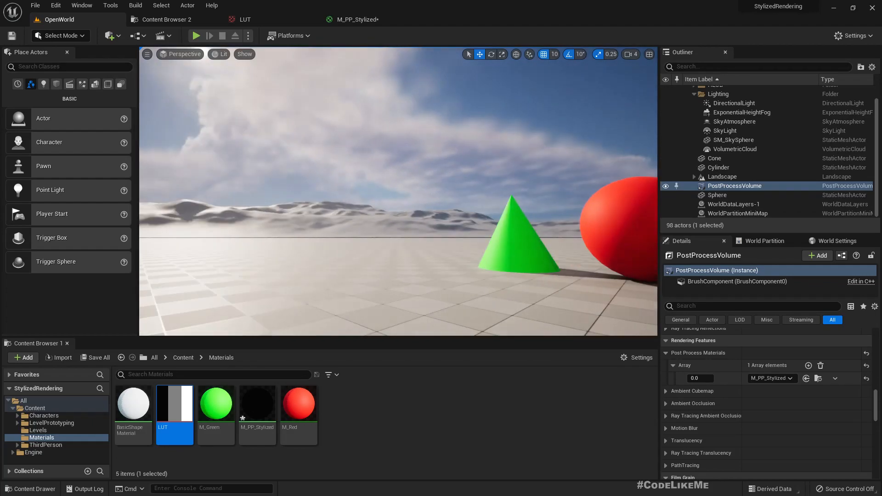
right_drag(398, 230, 341, 215)
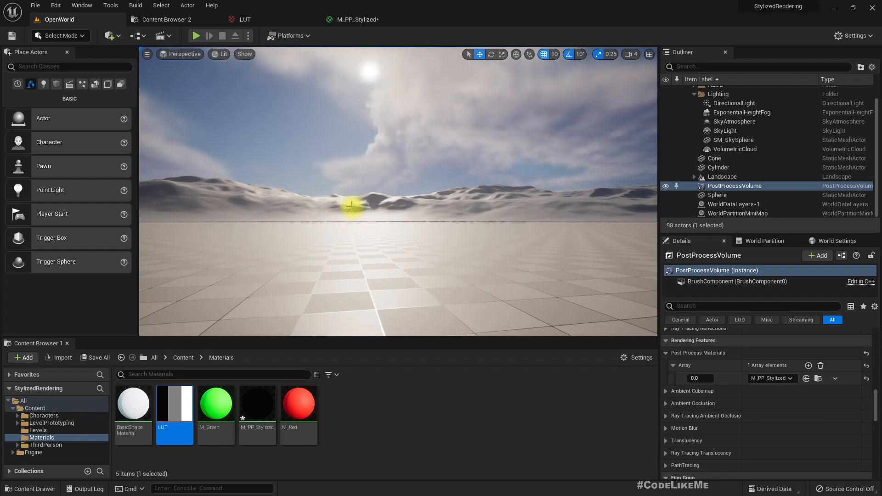
right_drag(371, 209, 358, 249)
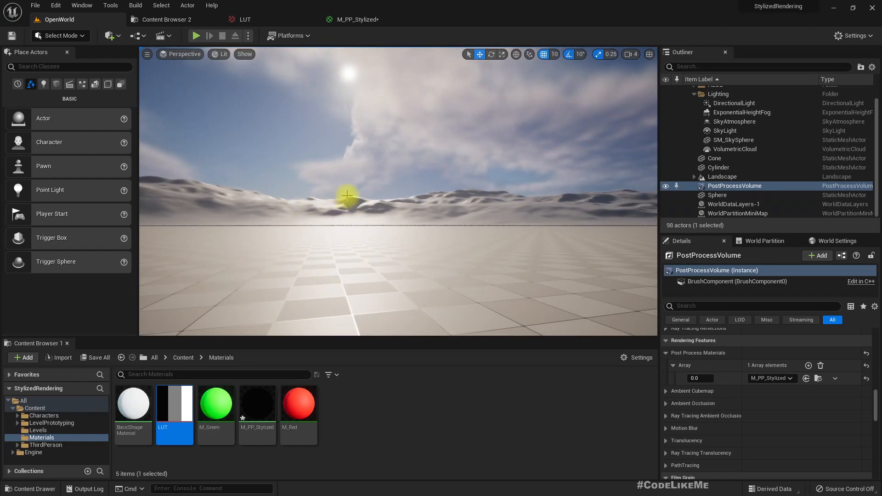
- Inspect the DirectionalLight and SkyAtmosphere actors against the sky and shapes, and reopen the M_PP_Stylized graph
click(725, 103)
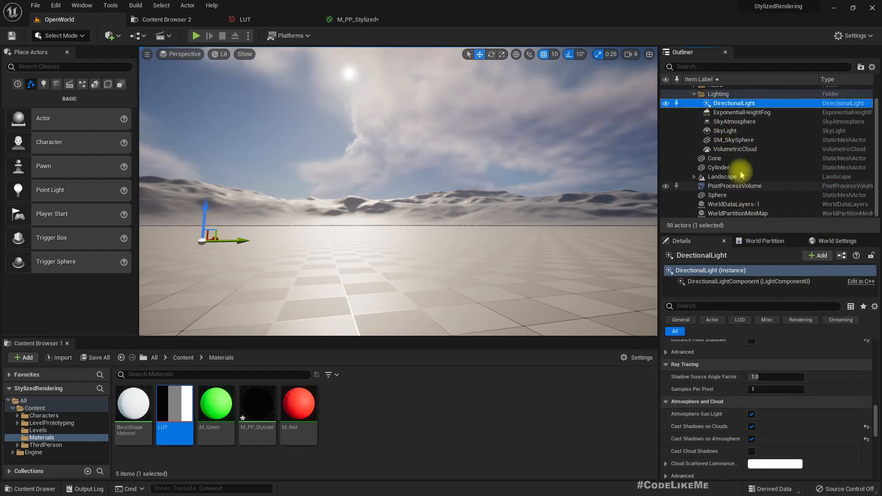
click(734, 122)
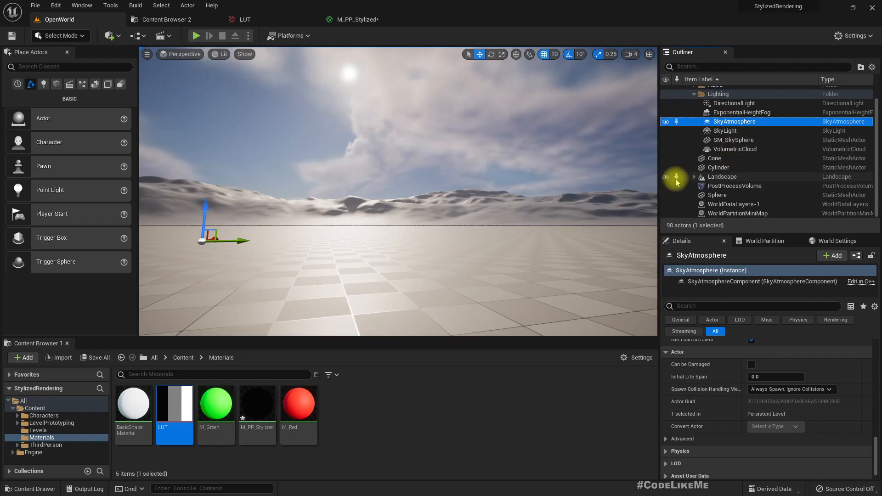
right_drag(421, 181, 374, 102)
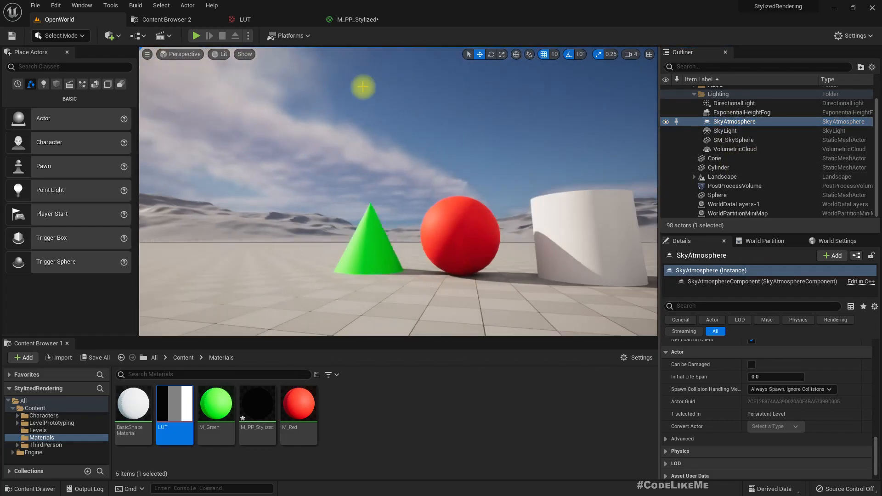
click(352, 19)
right_drag(474, 317, 473, 302)
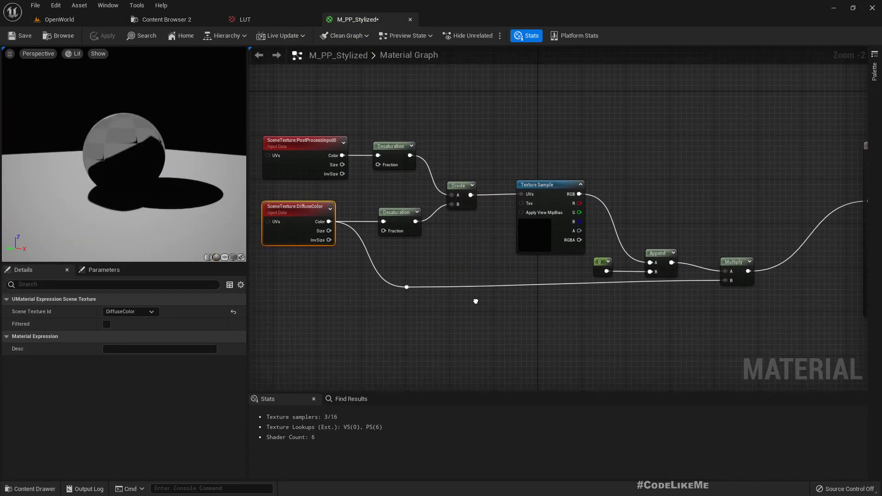
- Feed the PostProcessInput0 color instead of DiffuseColor into input B of the final Multiply node and apply the material
drag(340, 155, 406, 289)
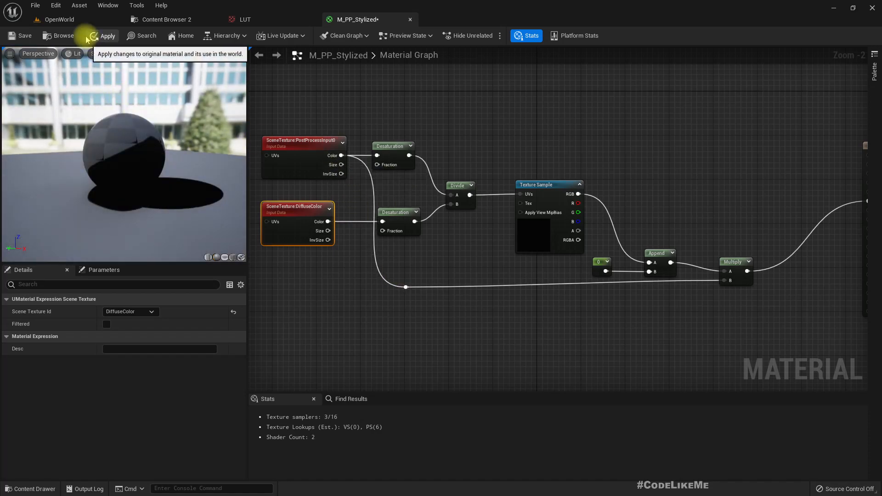
click(74, 19)
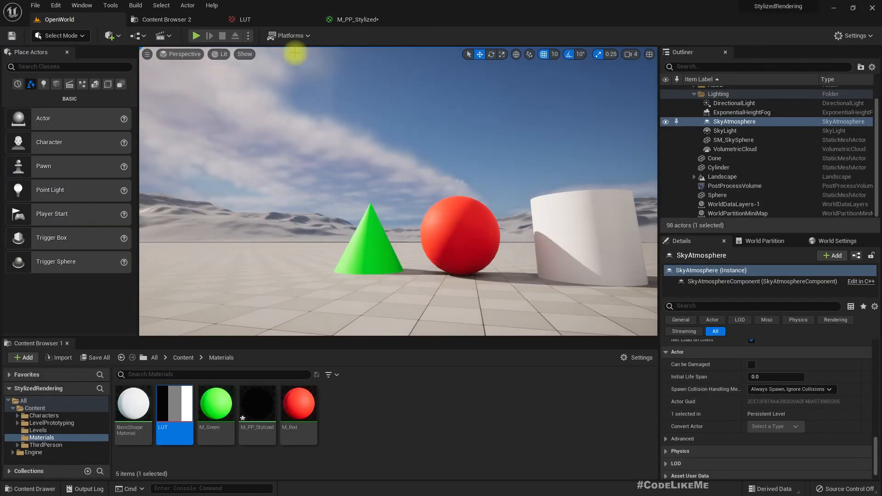
- Set the M_PP_Stylized weight to 1.0 in the PostProcessVolume's Post Process Materials and view the shapes and sky
click(734, 186)
scroll(735, 367, down, 5)
click(706, 383)
text(1)
key(Return)
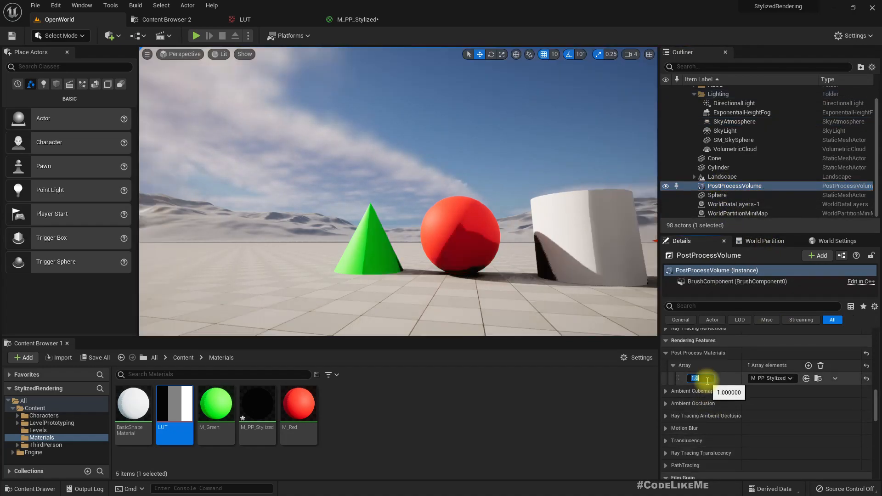
right_drag(473, 211, 399, 166)
scroll(483, 209, up, 3)
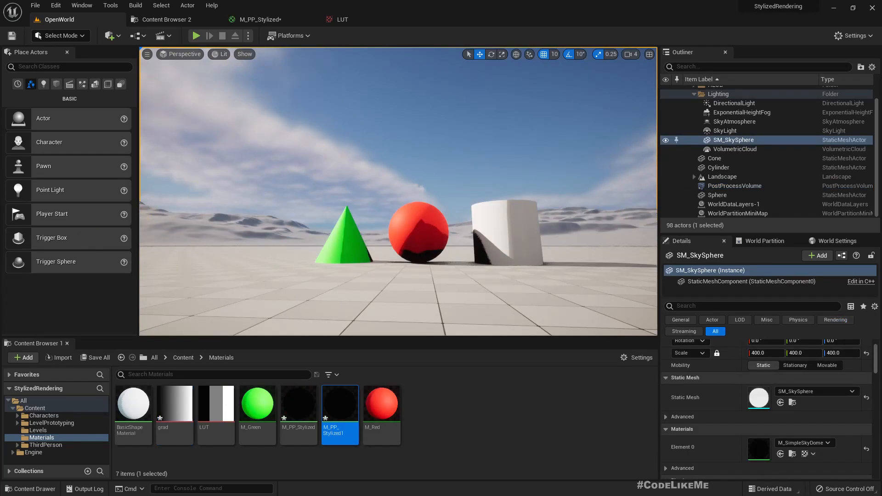
- Import the pencil texture into the Materials folder and open it to examine its paper grain
mouse_move(238, 216)
right_down()
mouse_move(147, 203)
mouse_move(223, 213)
right_up()
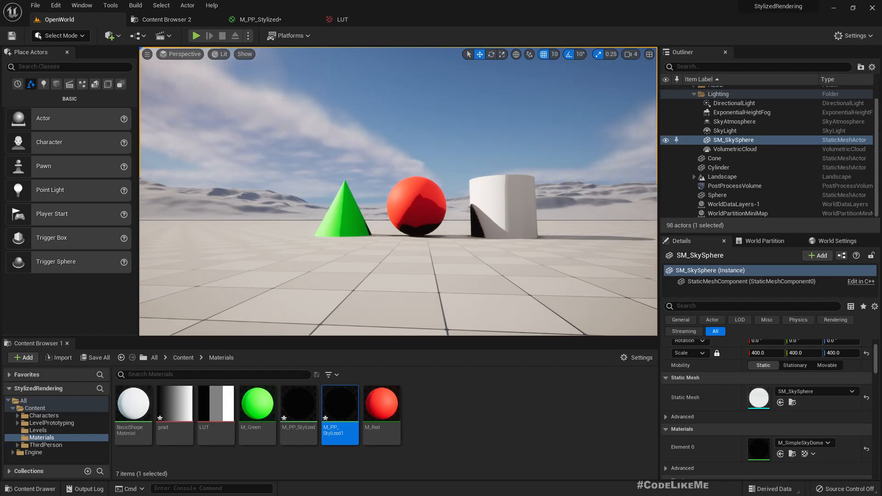
mouse_move(0, 452)
mouse_down()
mouse_move(544, 433)
mouse_move(472, 414)
mouse_up()
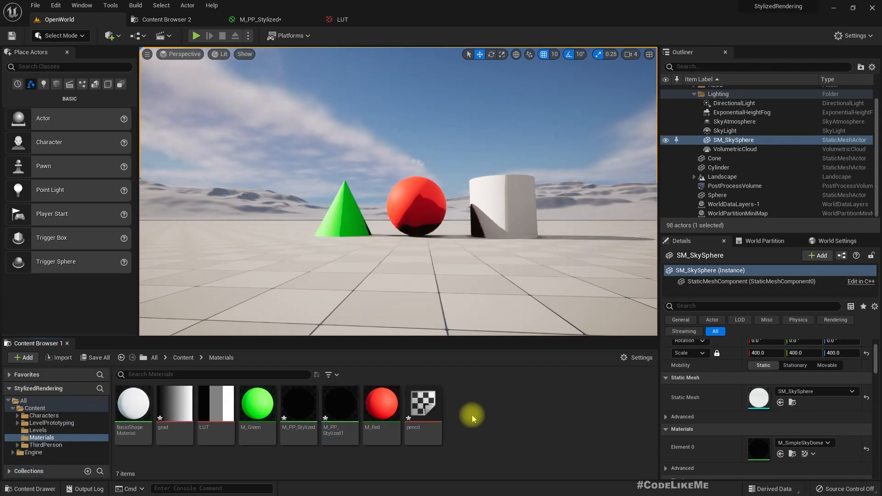
double_click(420, 414)
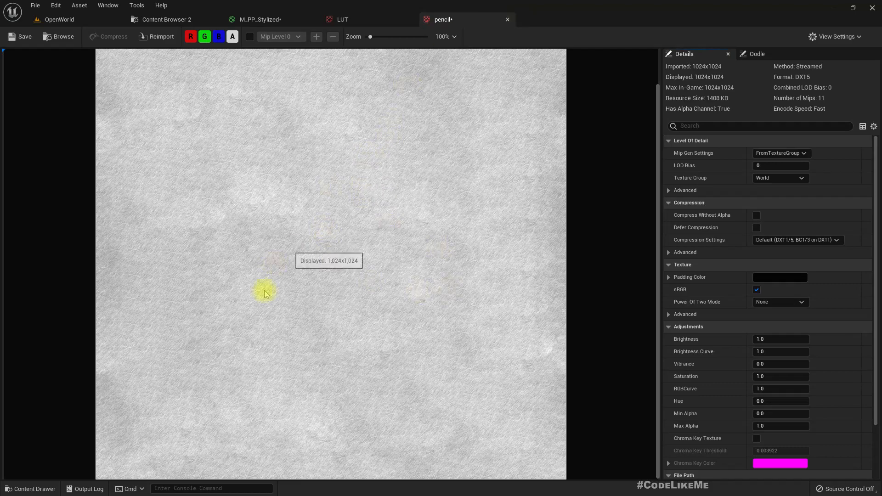
- Add a Texture Sample node using the pencil texture to the M_PP_Stylized graph, above the LUT Texture Sample
click(183, 20)
click(455, 85)
mouse_move(456, 84)
mouse_down()
mouse_move(242, 6)
mouse_move(249, 22)
mouse_move(596, 106)
mouse_move(547, 91)
mouse_up()
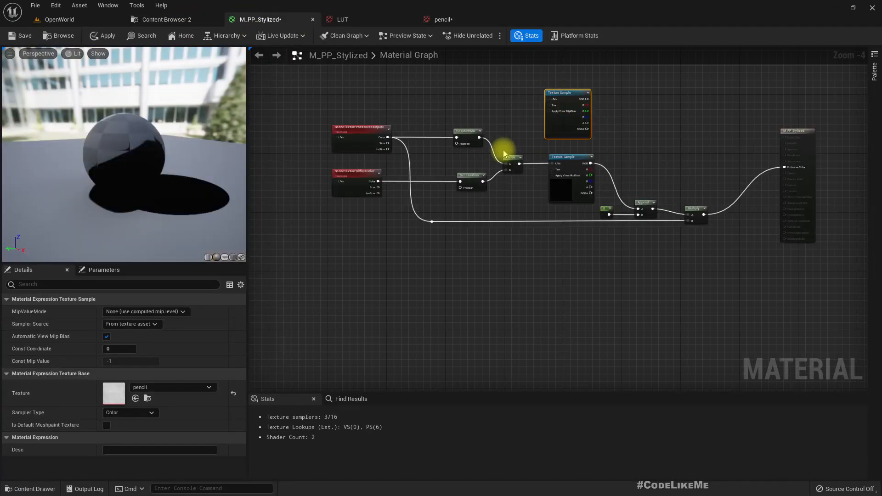
right_drag(503, 153, 502, 254)
drag(555, 197, 556, 177)
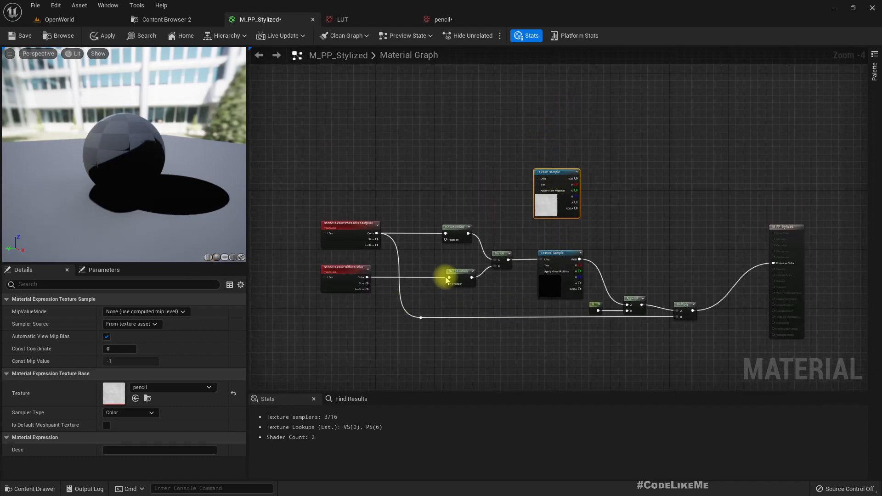
scroll(575, 230, up, 3)
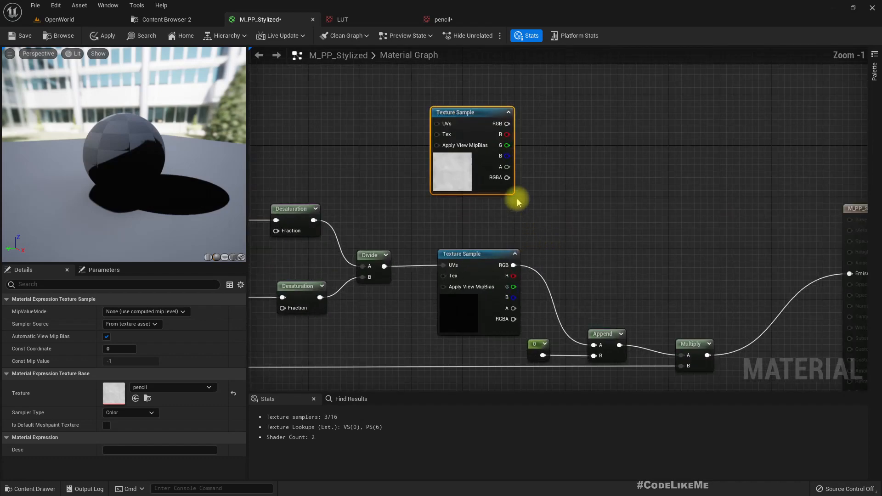
- Multiply the pencil texture's RGB by the LUT Texture Sample's RGB with a new Multiply node beside them
drag(507, 124, 549, 159)
text(*)
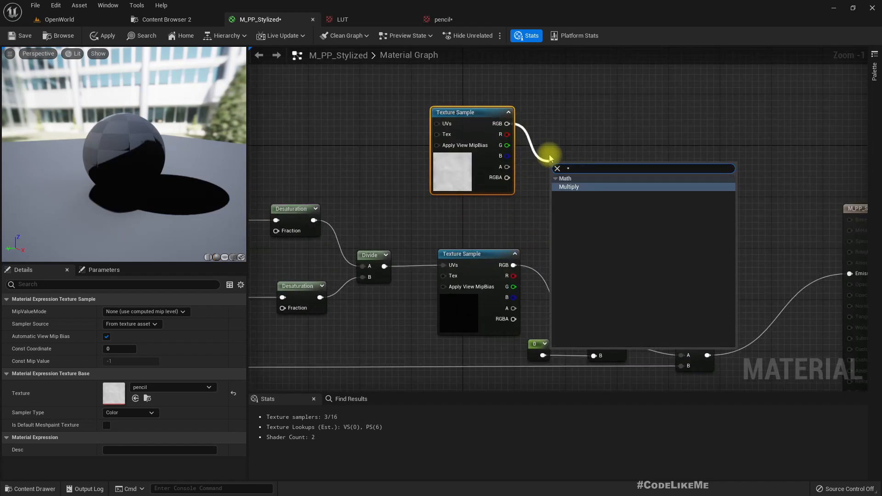
key(Return)
drag(513, 265, 557, 188)
right_drag(611, 237, 568, 210)
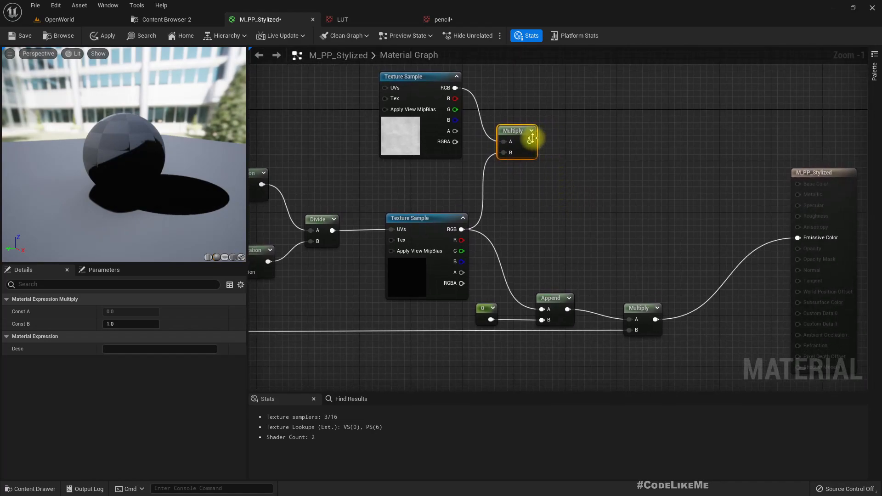
drag(533, 136, 551, 141)
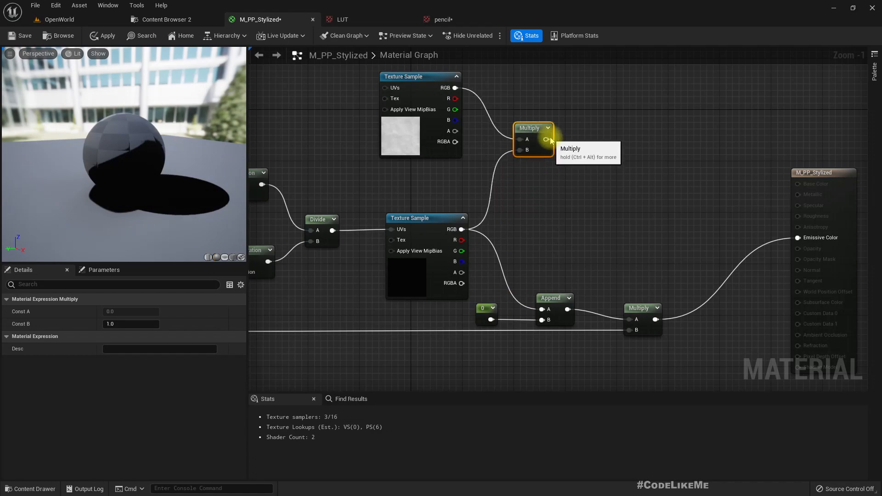
- Connect the new Multiply node's output to input A of the Append node and apply the material
right_drag(580, 224, 560, 201)
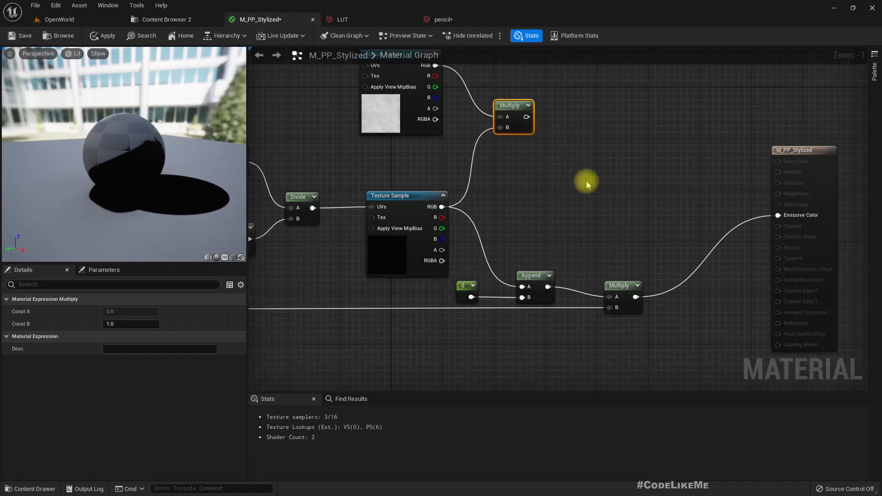
drag(526, 118, 524, 287)
drag(122, 175, 117, 132)
click(95, 28)
- Play OpenWorld full screen, run the character around the shapes to examine the pencil-textured look, and stop playing
click(89, 21)
right_drag(420, 220, 403, 200)
key(F11)
key(s)
key(alt+p)
key(w)
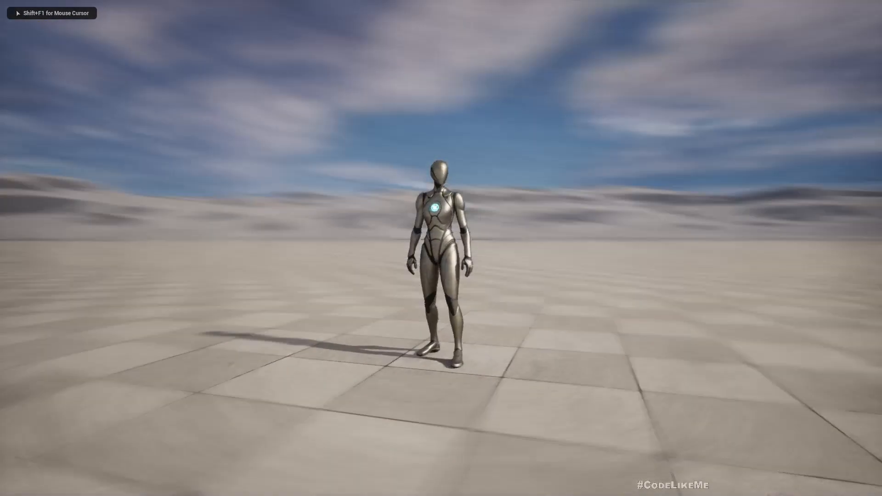
key(s)
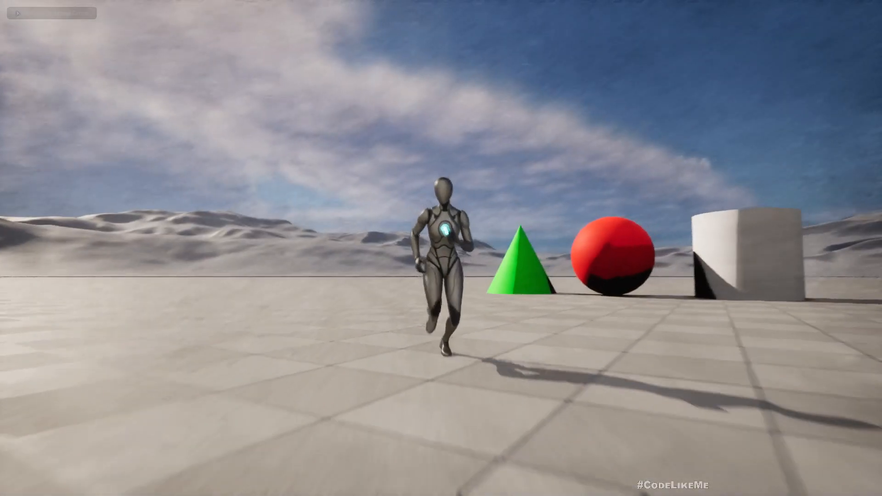
key(w)
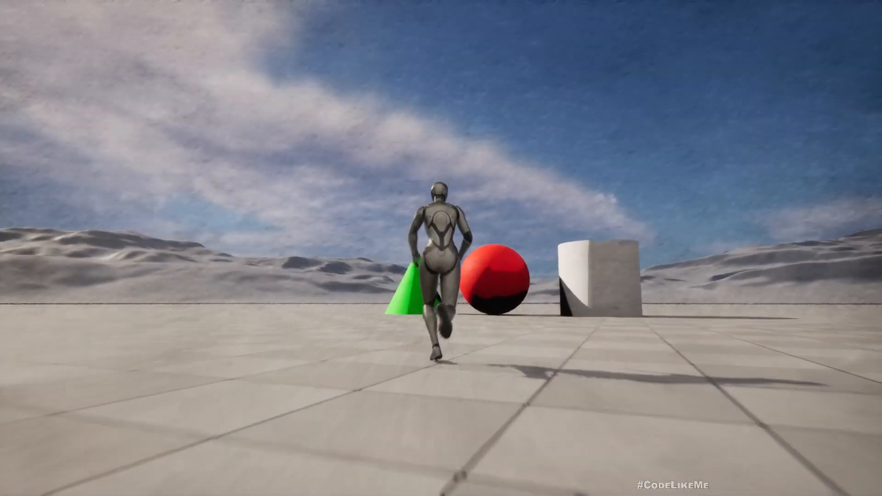
key(a)
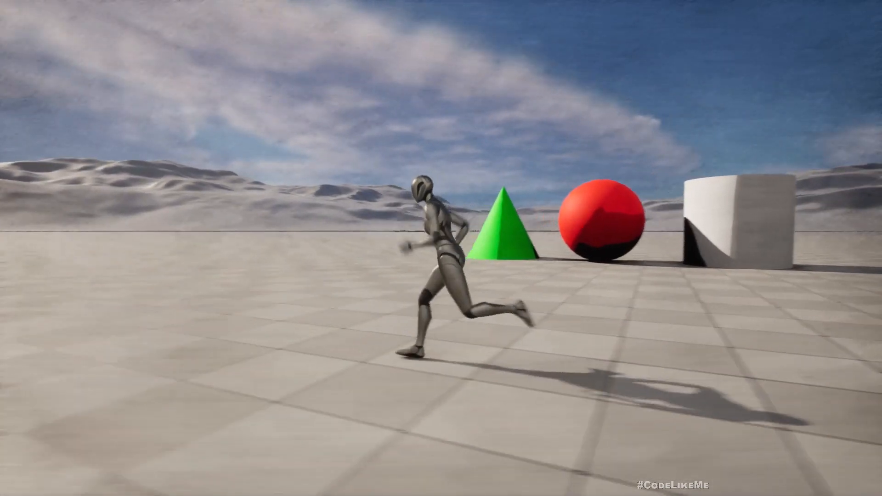
key(s)
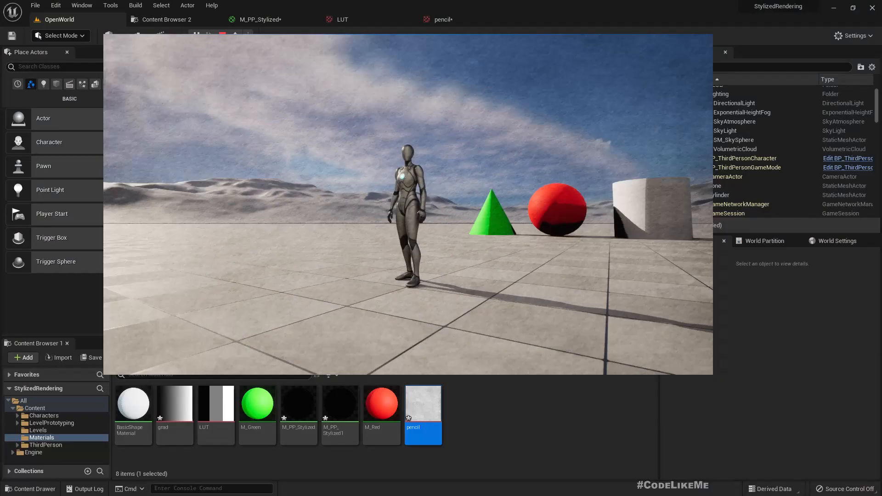
key(Escape)
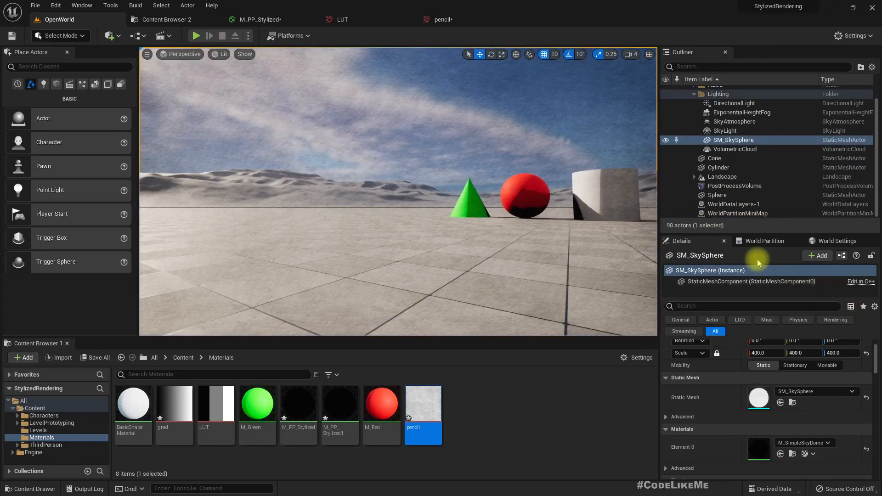
- Set the level's GameMode Override to BP_ThirdPersonGameMode in the World Settings
click(763, 241)
click(835, 241)
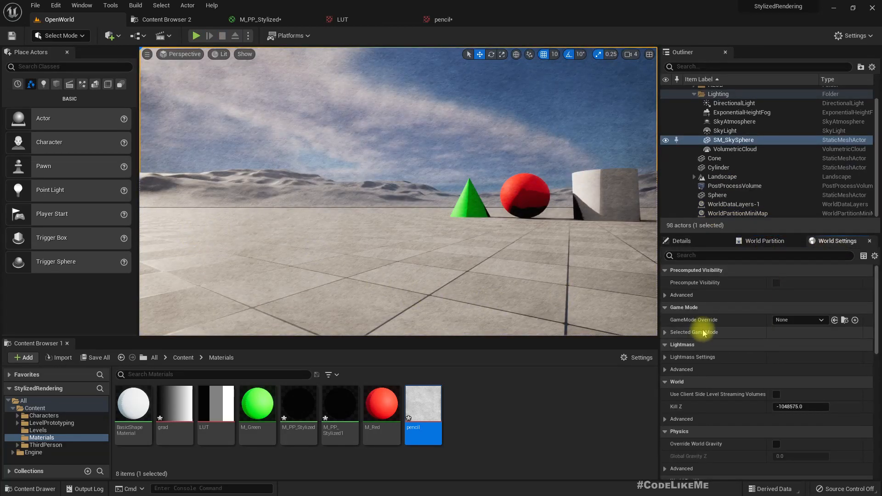
click(788, 320)
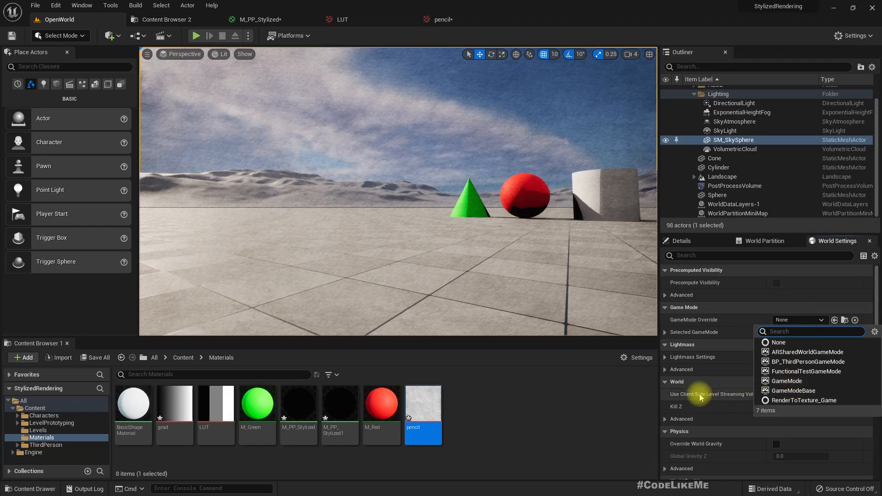
click(582, 430)
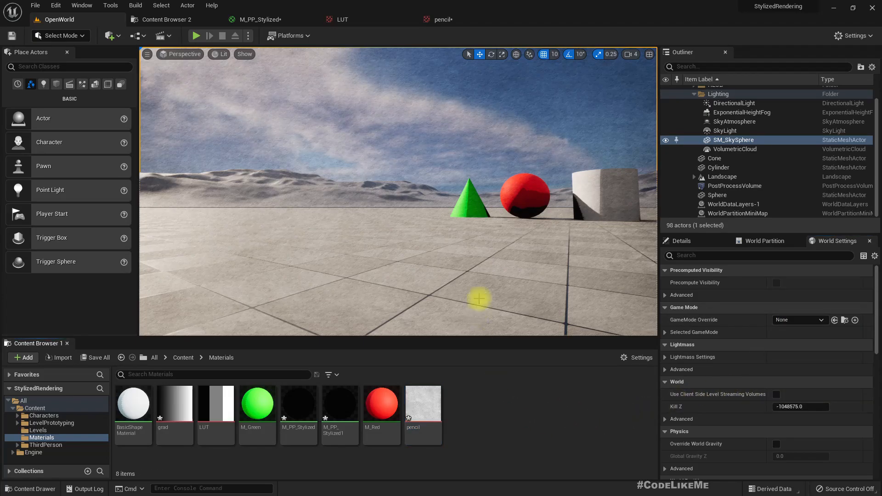
click(788, 320)
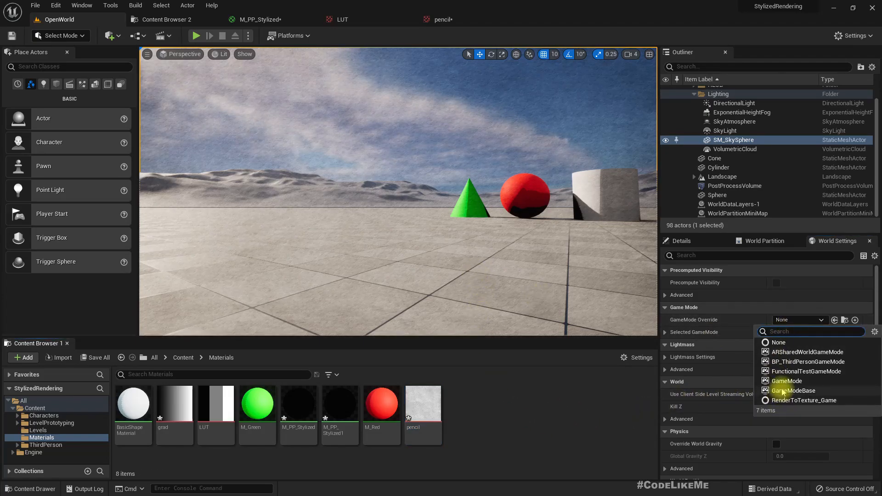
click(802, 362)
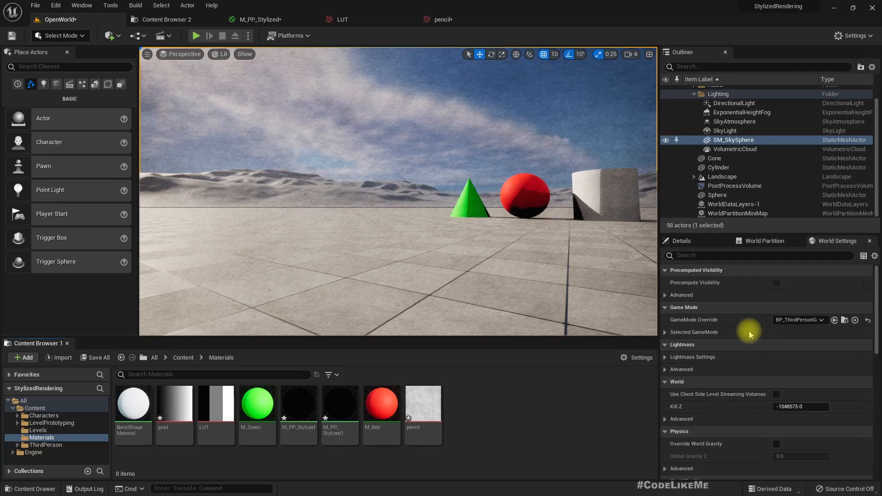
- Locate the game mode's default pawn BP_ThirdPersonCharacter among the assets and place it in the level in front of the shapes
click(664, 333)
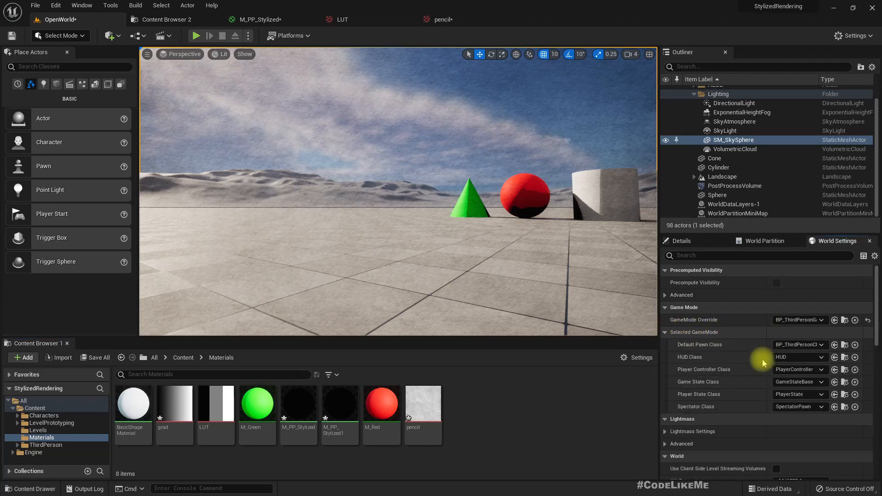
click(845, 344)
drag(132, 403, 408, 255)
key(w)
right_drag(418, 282, 542, 279)
right_drag(351, 171, 327, 168)
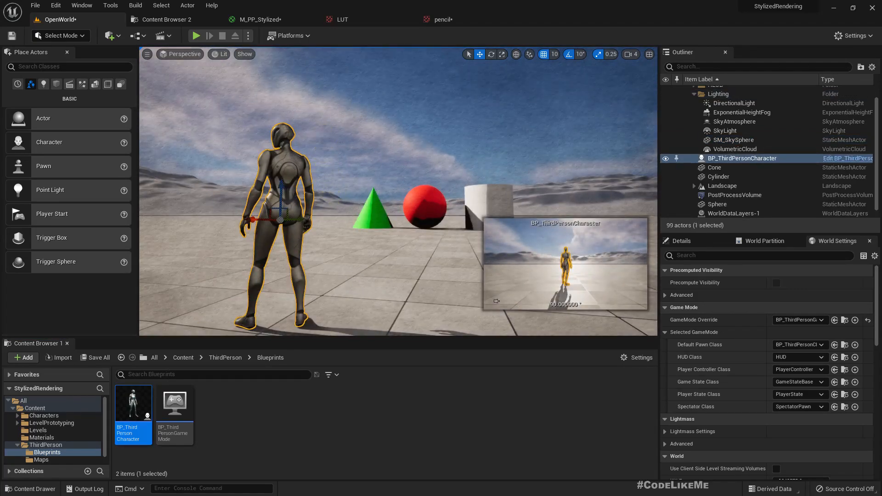
- Move the placed BP_ThirdPersonCharacter across the floor, farther from the camera and closer to the cone
click(496, 301)
mouse_move(497, 301)
right_down()
mouse_move(459, 299)
mouse_move(514, 299)
mouse_move(496, 298)
right_up()
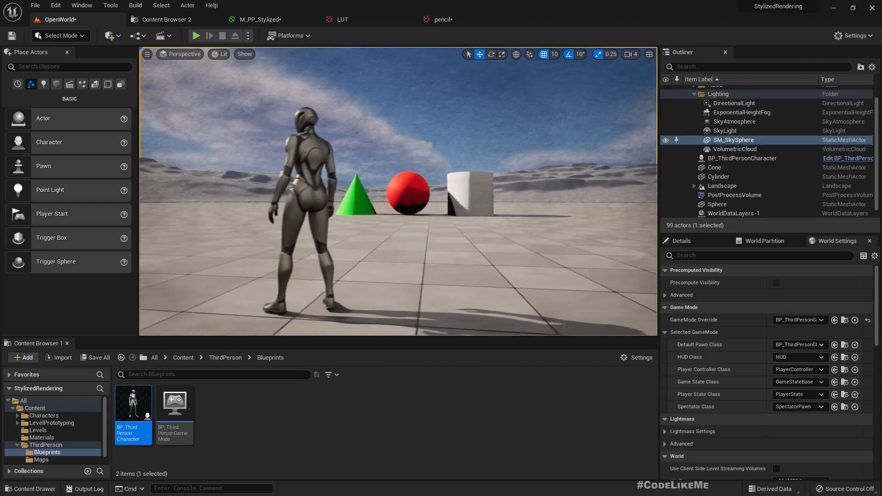
click(309, 202)
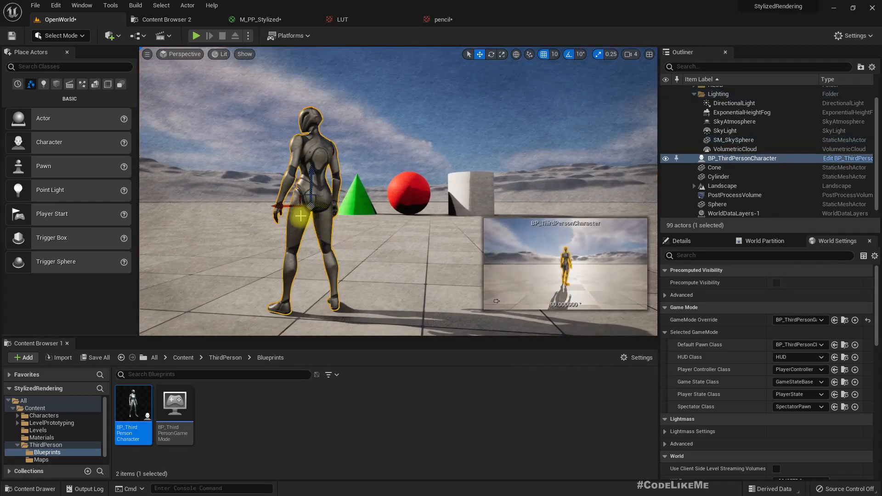
drag(312, 207, 278, 203)
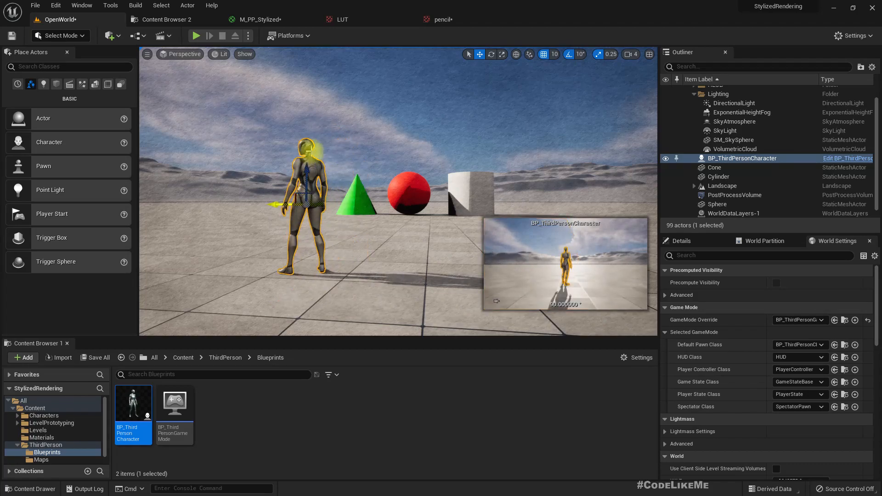
- Set the level's GameMode Override to GameMode and the placed character's Auto Possess Player to Player 0
click(797, 320)
click(786, 381)
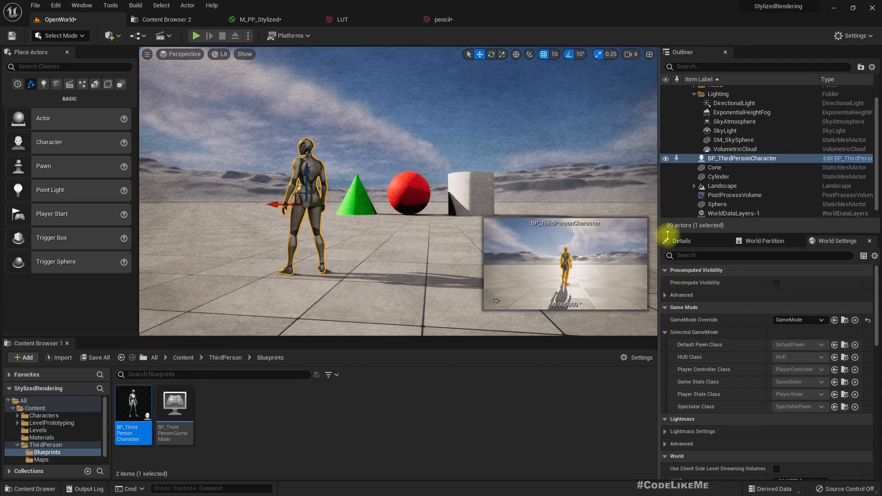
click(681, 240)
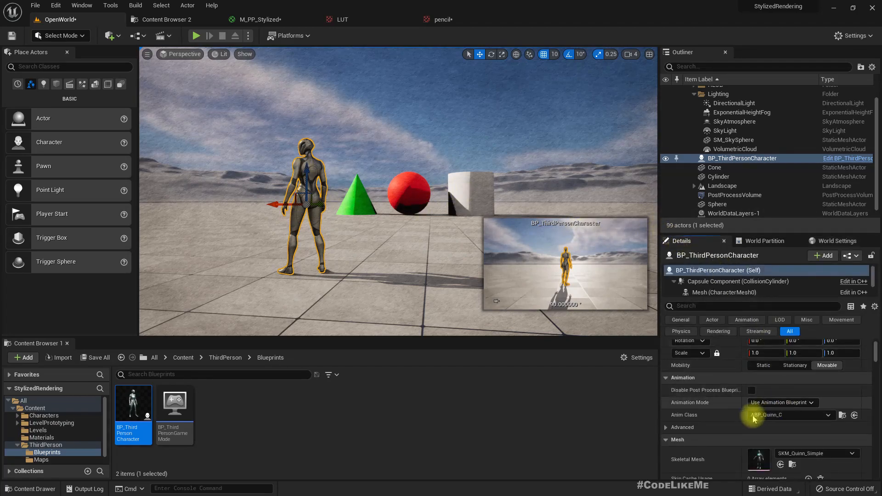
click(702, 305)
text(poss)
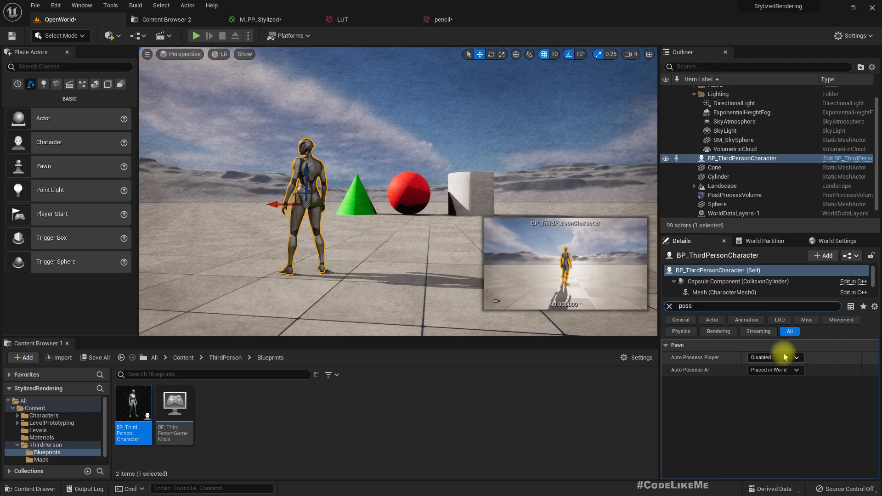
click(759, 376)
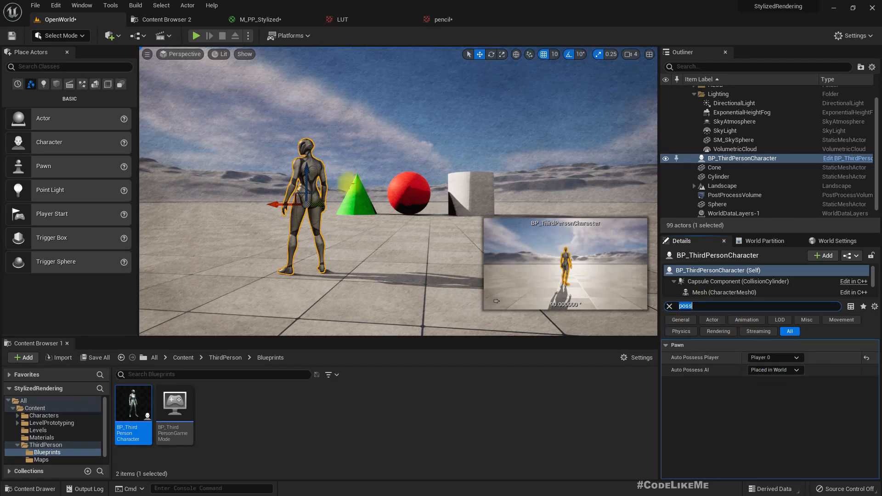
- Test-play OpenWorld in a full-screen viewport with the possessed BP_ThirdPersonCharacter, then stop the session
click(312, 82)
right_drag(346, 121, 347, 121)
key(F11)
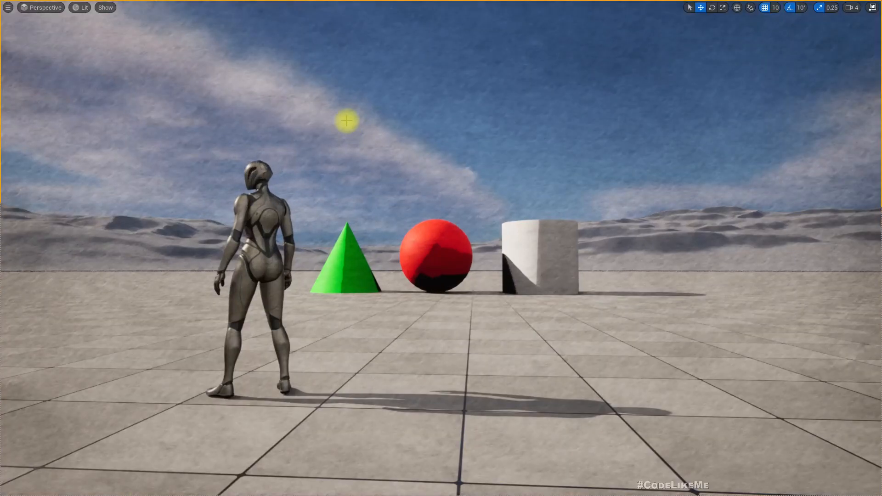
key(alt+p)
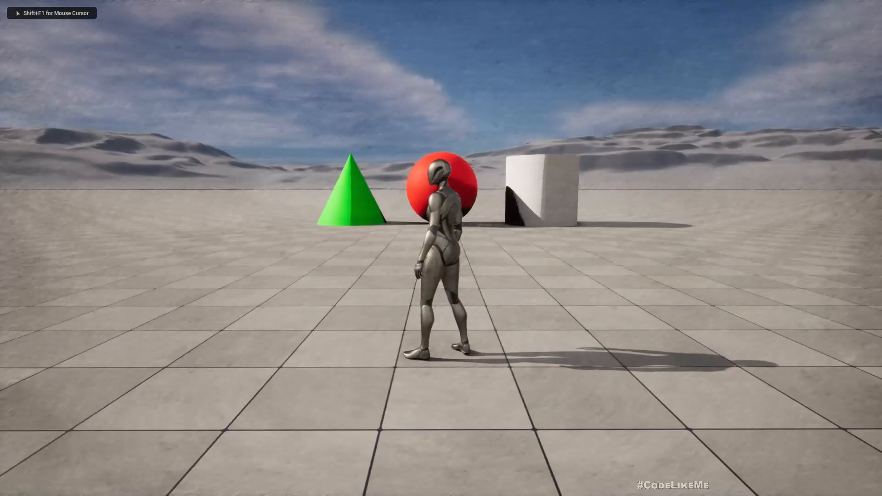
key(Escape)
- Rotate the placed BP_ThirdPersonCharacter to 40° about Z and move it sideways across the floor, clear of the cone and sphere
click(442, 264)
key(e)
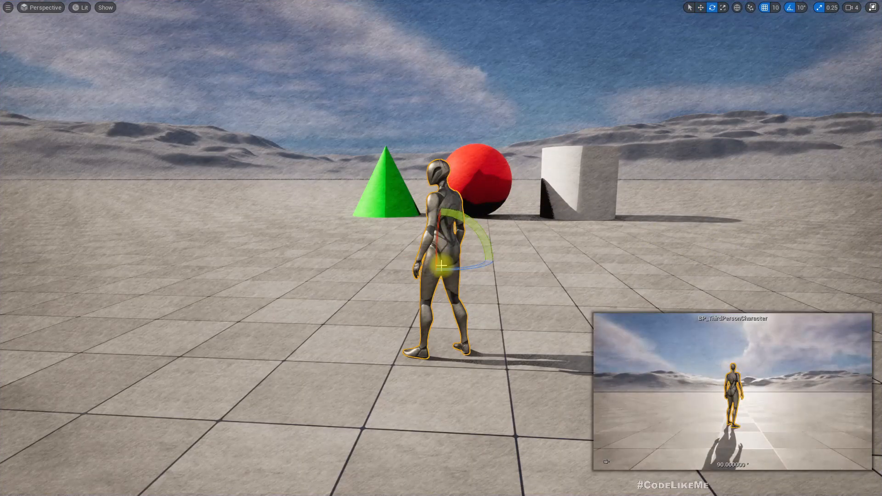
drag(453, 270, 233, 253)
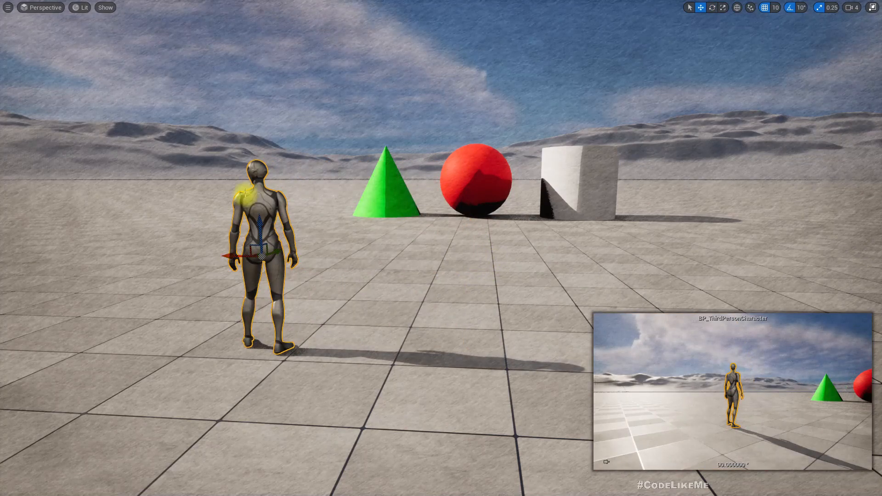
- Save all modified assets and the level, then leave the full-screen viewport
click(310, 110)
key(w)
mouse_move(311, 109)
right_down()
mouse_move(299, 123)
mouse_move(283, 46)
mouse_move(312, 115)
right_up()
key(ctrl+shift+s)
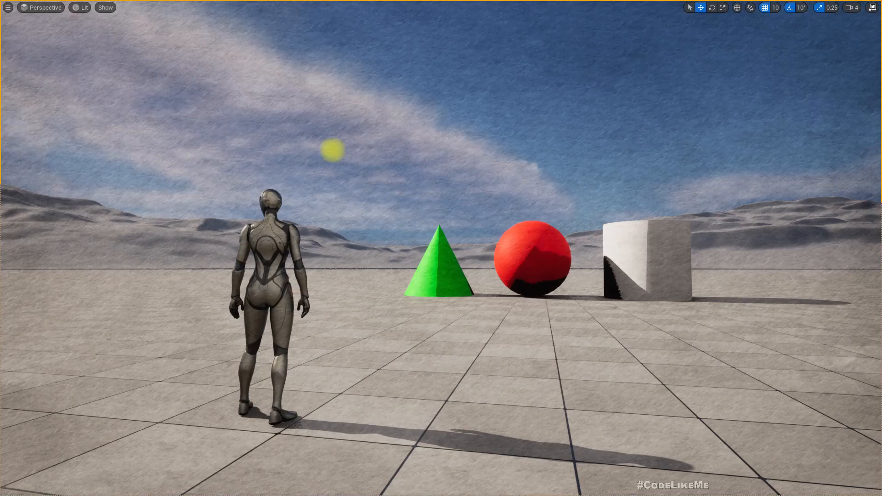
right_drag(332, 150, 485, 211)
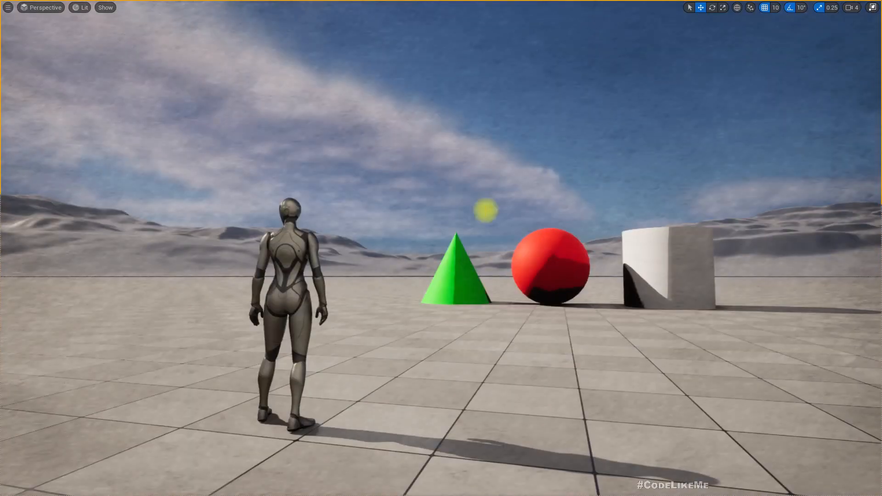
key(F11)
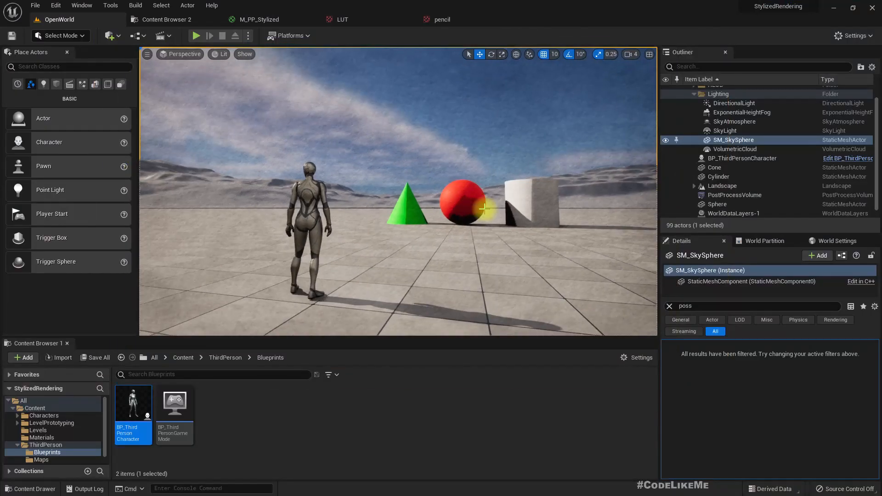
- Open MI_Quinn_01, the Element 0 material of the placed character's Mesh component
click(302, 204)
click(669, 307)
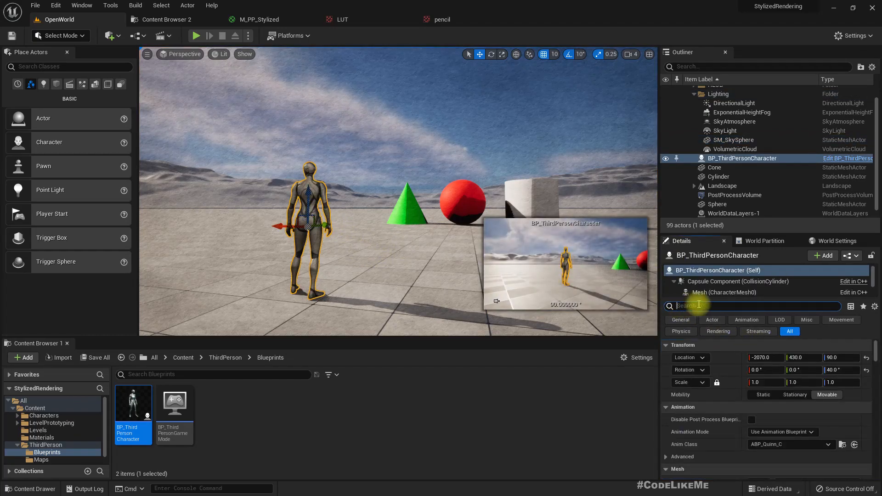
click(703, 292)
scroll(781, 423, down, 3)
scroll(780, 430, down, 3)
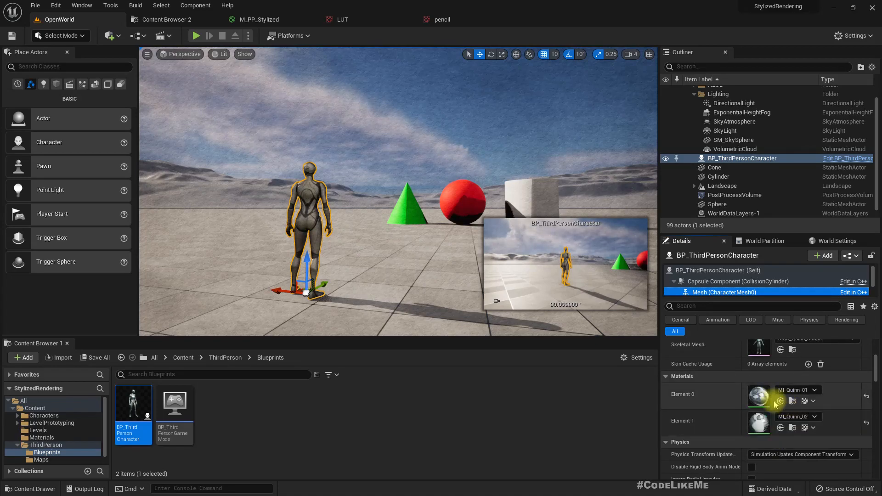
click(759, 398)
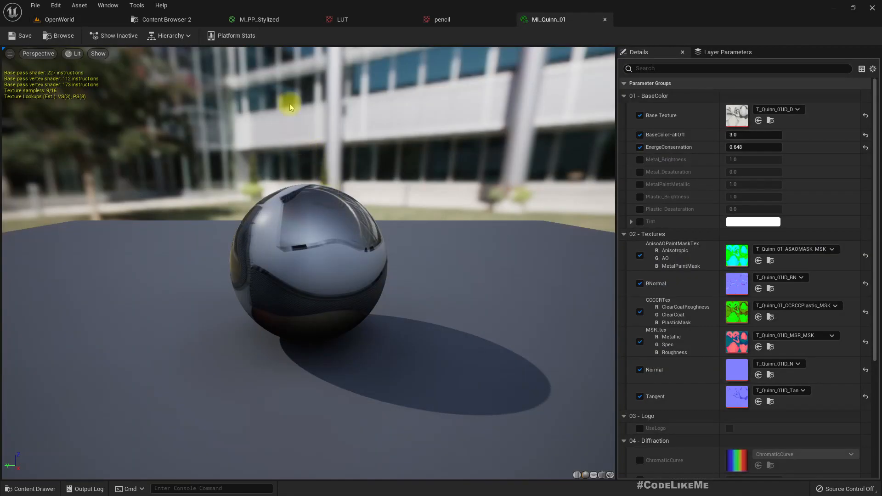
- Connect the SceneTexture DiffuseColor output directly to the Emissive Color of M_PP_Stylized and apply the material
click(257, 19)
scroll(378, 178, down, 3)
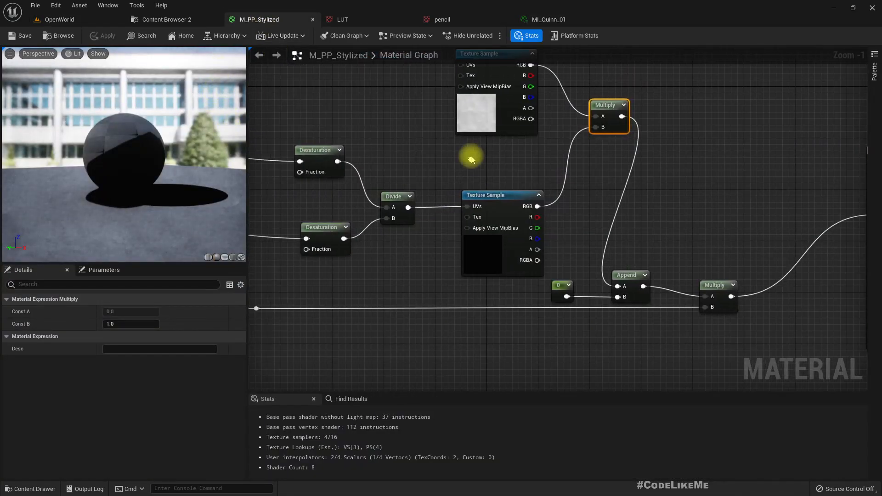
right_drag(340, 223, 336, 255)
scroll(287, 237, up, 3)
drag(288, 238, 772, 215)
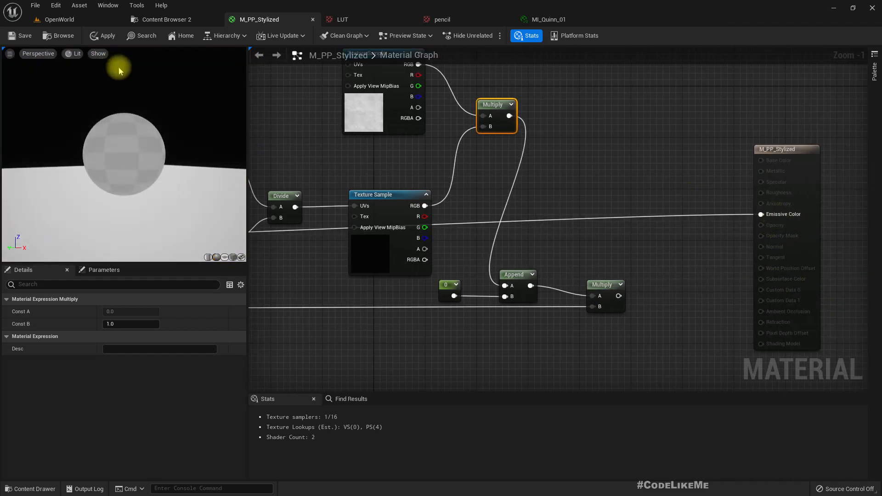
- Examine the character's diffuse colors up close in the OpenWorld level
click(83, 20)
scroll(296, 195, up, 3)
scroll(284, 190, down, 3)
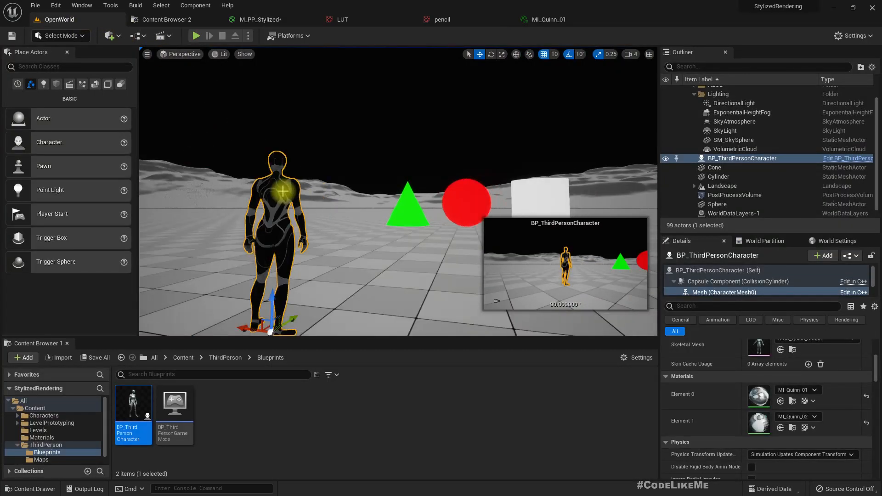
scroll(282, 191, up, 3)
scroll(281, 191, down, 3)
middle_drag(281, 191, 280, 190)
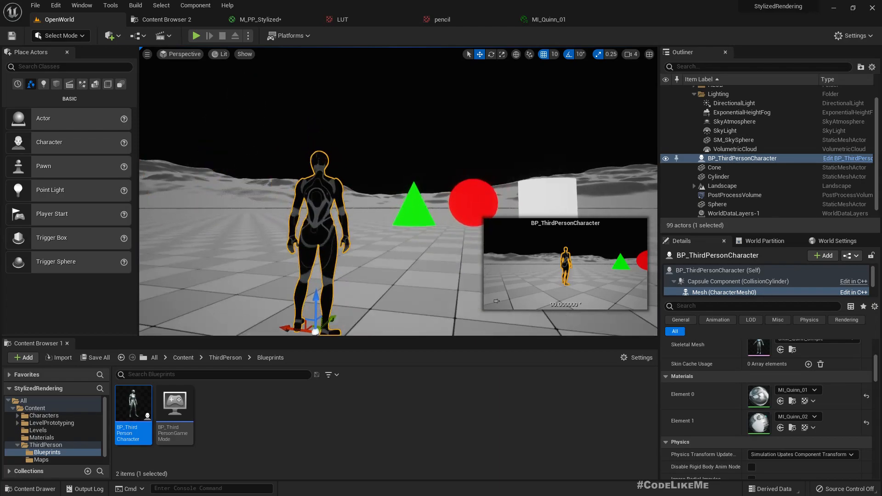
scroll(280, 190, up, 1)
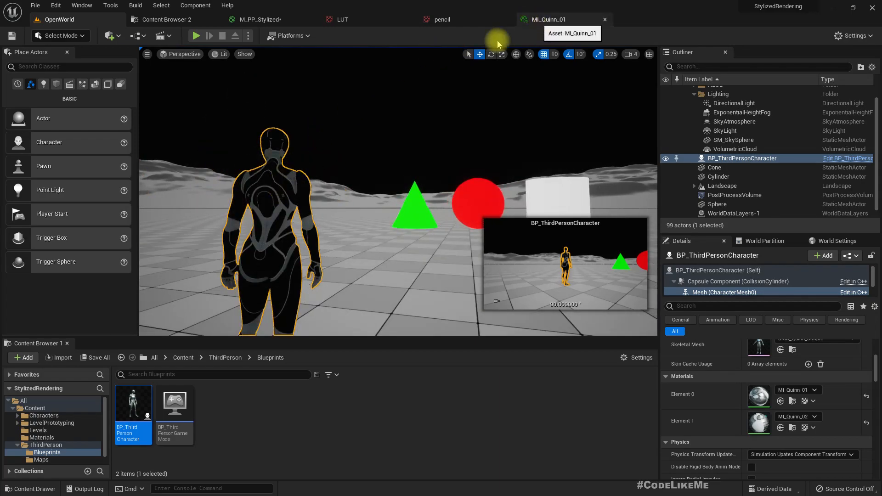
- Reconnect the final Multiply output to the Emissive Color of M_PP_Stylized
click(268, 19)
right_drag(616, 195, 609, 195)
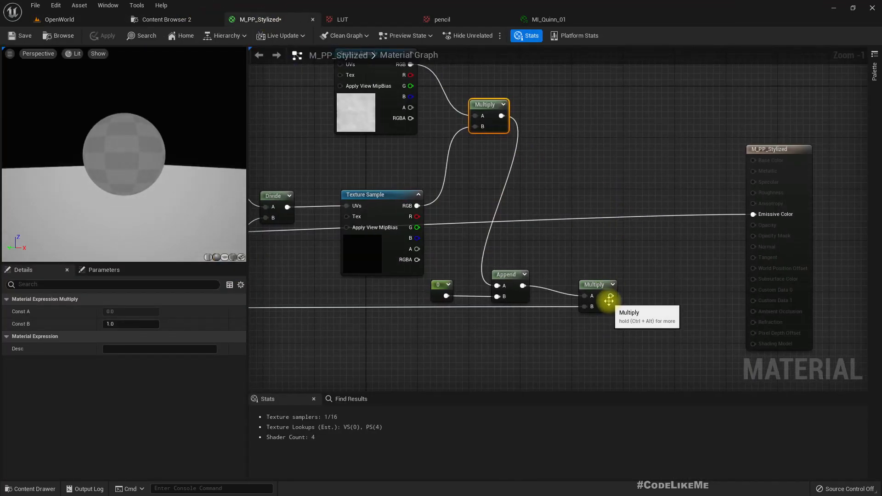
drag(610, 296, 754, 215)
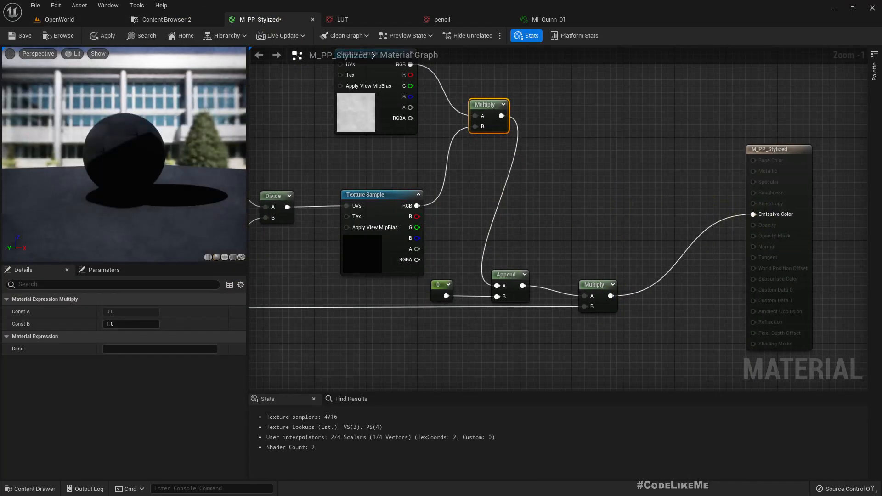
right_drag(630, 204, 782, 198)
scroll(782, 199, down, 3)
scroll(574, 247, up, 2)
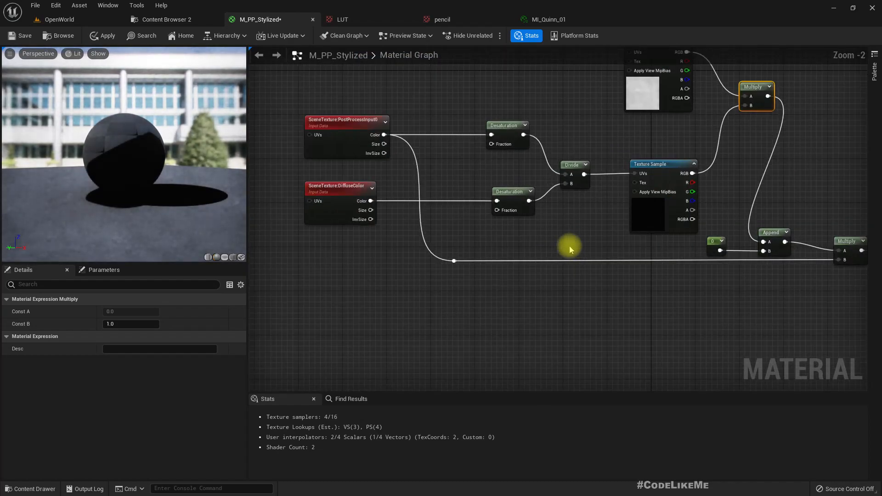
- Open M_Mannequin, the parent material of MI_Quinn_01
click(549, 19)
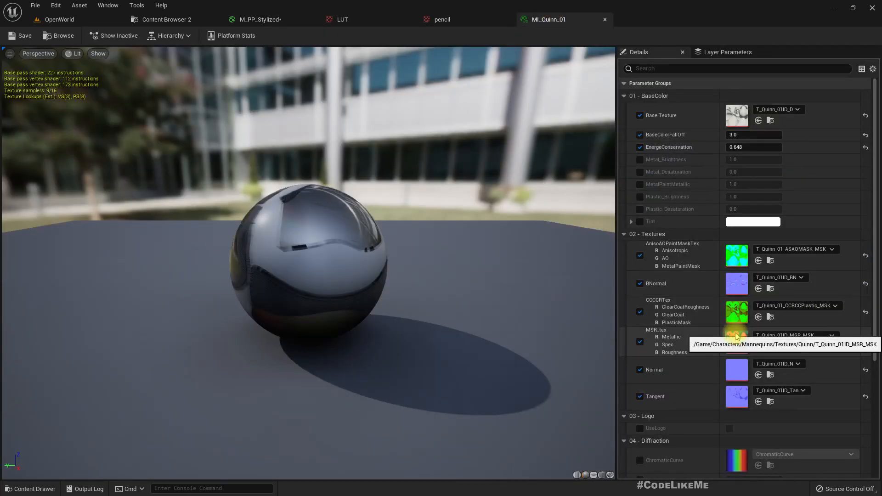
scroll(735, 332, down, 6)
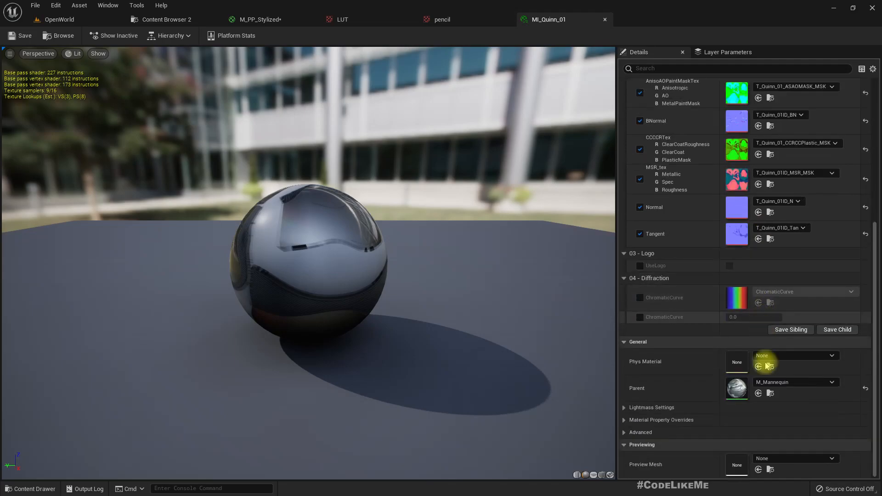
double_click(743, 388)
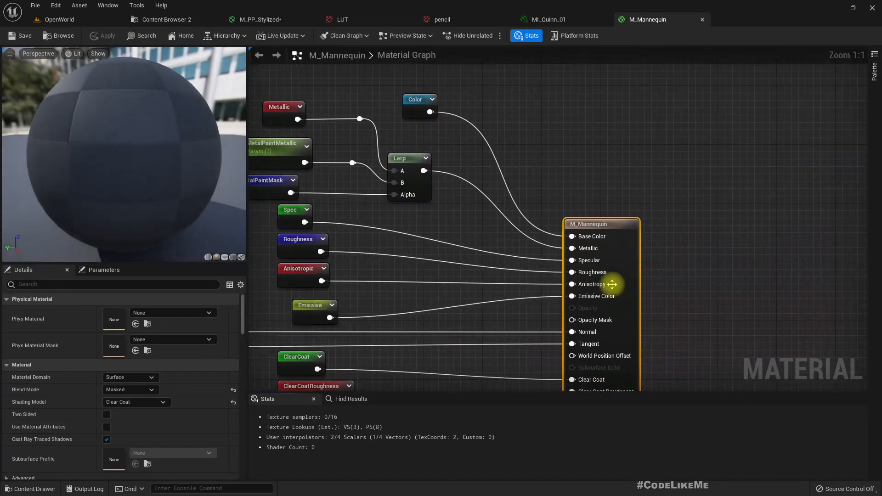
- Examine M_Mannequin's graph, especially the Base Color section and the texture assigned to its Base Texture parameter
scroll(655, 241, down, 2)
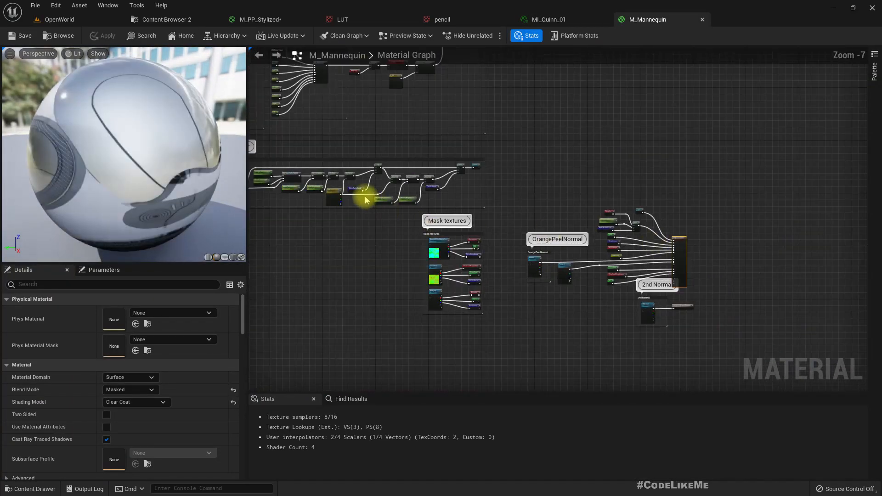
right_drag(364, 197, 516, 250)
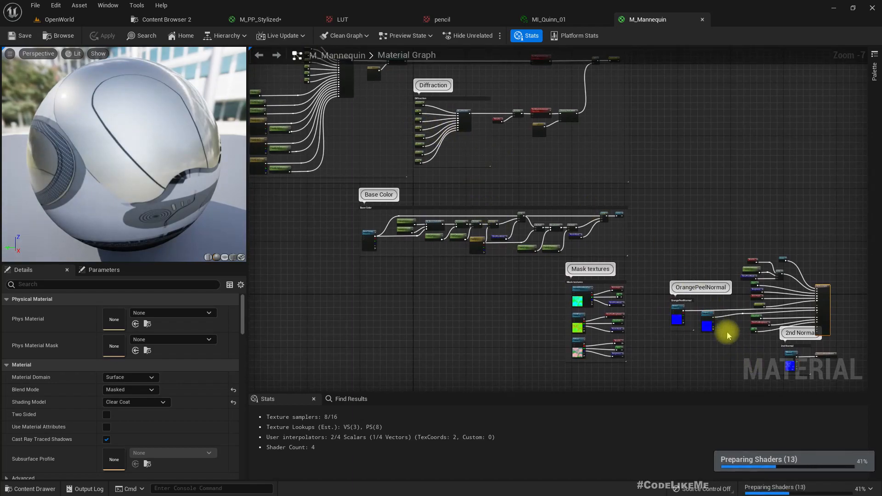
scroll(727, 336, up, 6)
scroll(742, 334, down, 6)
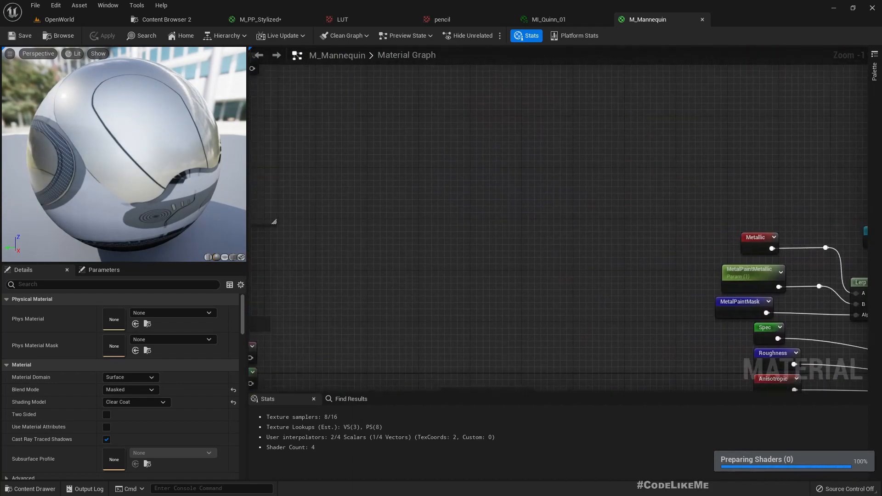
right_drag(424, 124, 490, 270)
scroll(466, 237, up, 5)
scroll(576, 206, down, 5)
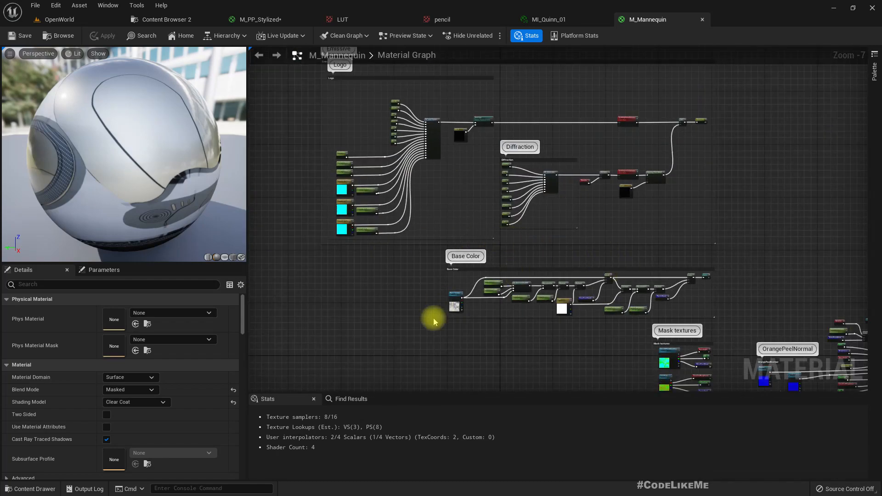
scroll(446, 301, up, 8)
click(515, 271)
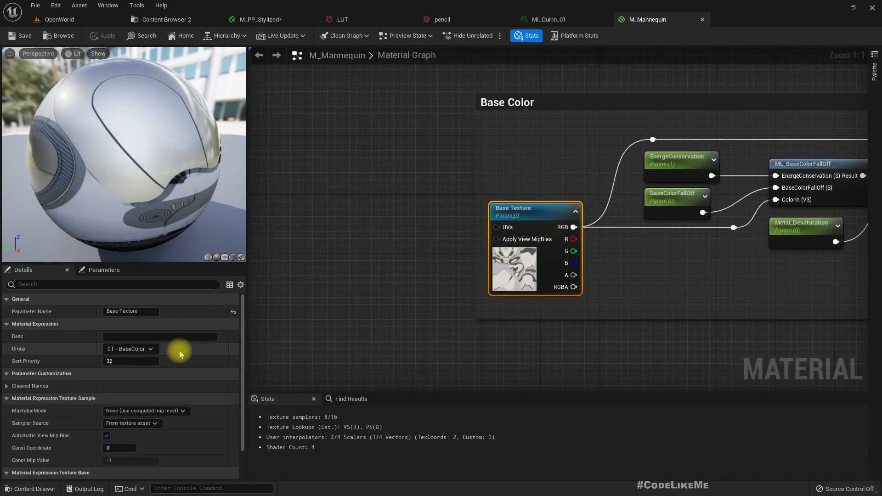
scroll(179, 354, down, 3)
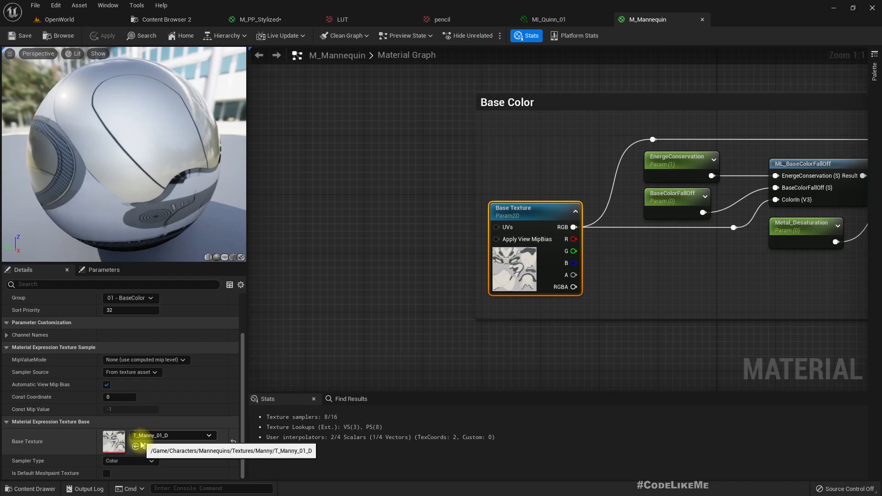
scroll(522, 323, down, 5)
right_drag(616, 314, 528, 246)
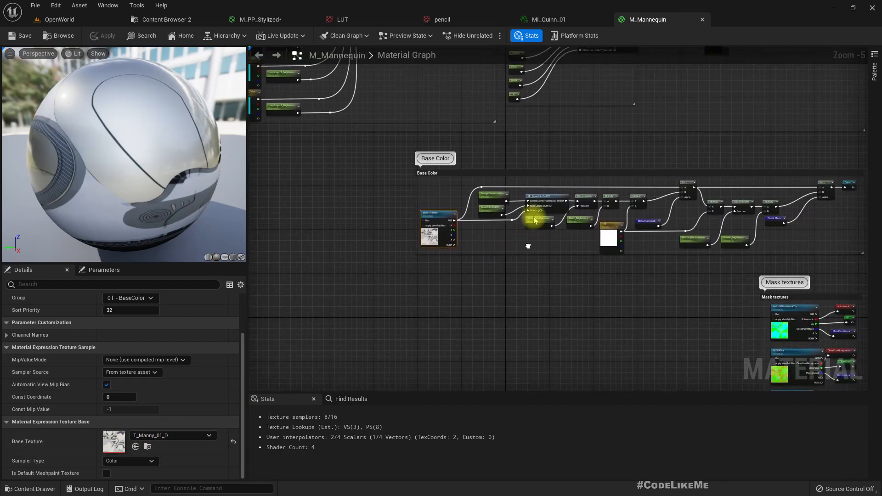
- Create a new material named M_Manny_Basic in the Materials folder and open it for editing
click(164, 20)
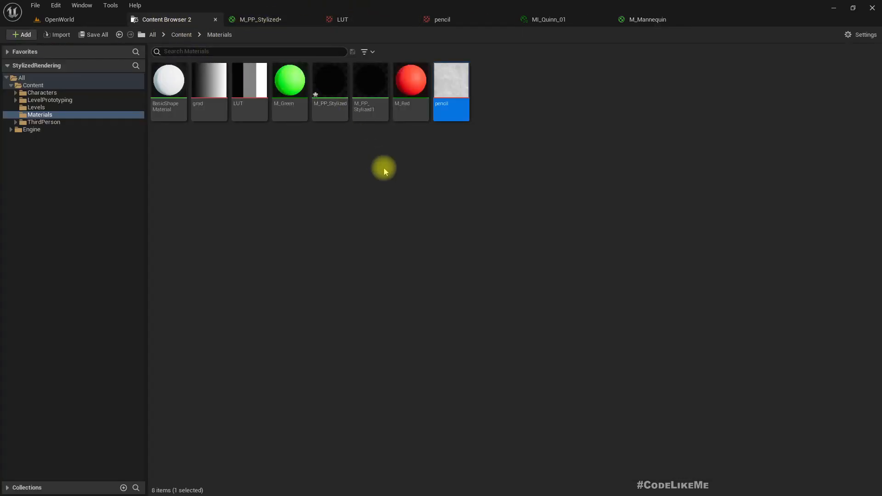
right_click(371, 159)
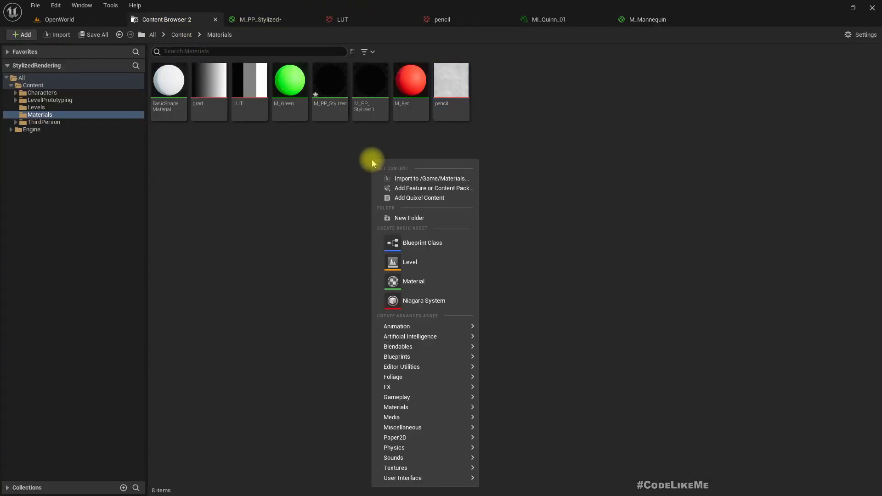
click(450, 281)
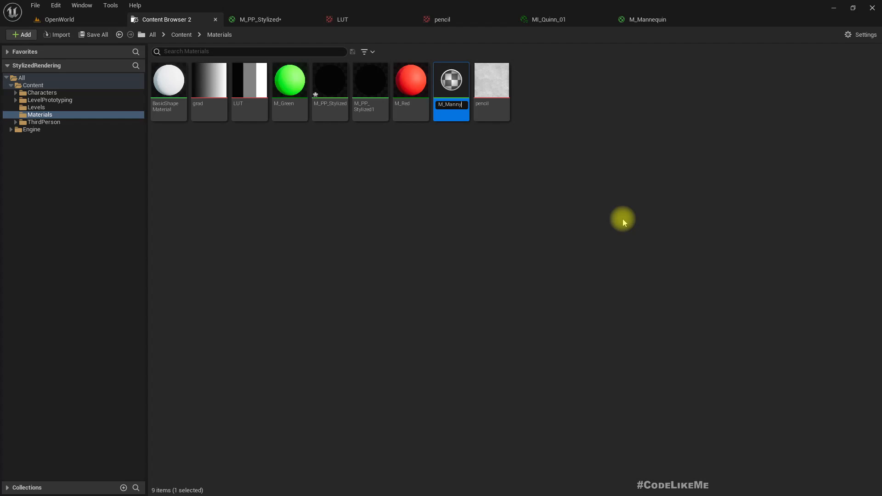
text(M_Manny_Basic)
key(Return)
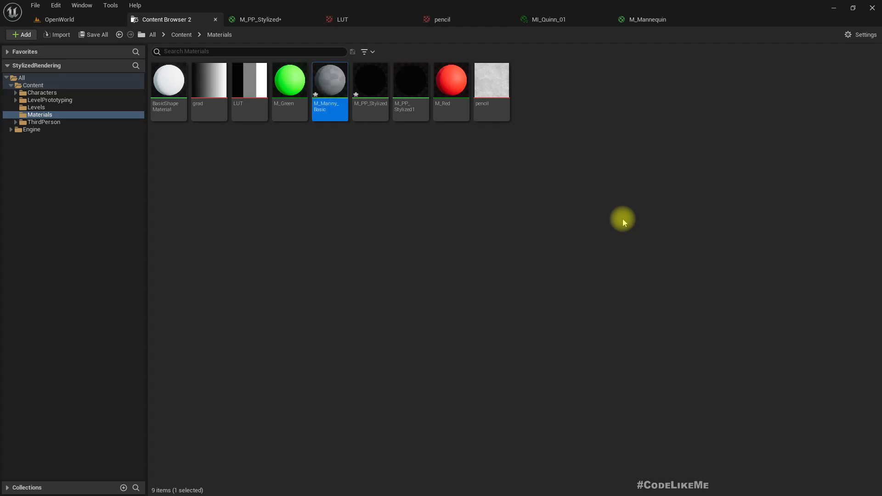
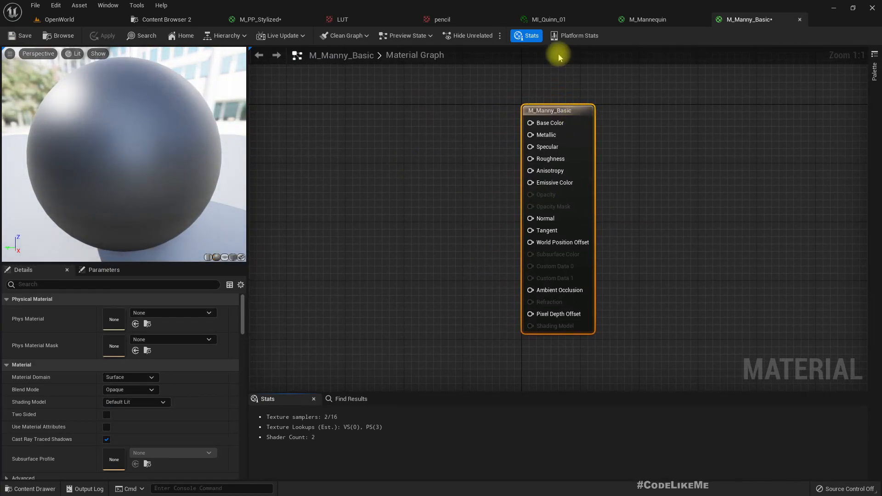
- Find M_Mannequin's base texture in the project, and add the Quinn textures T_Quinn_01ID_D and T_Quinn_01ID_N to the M_Manny_Basic graph
click(647, 20)
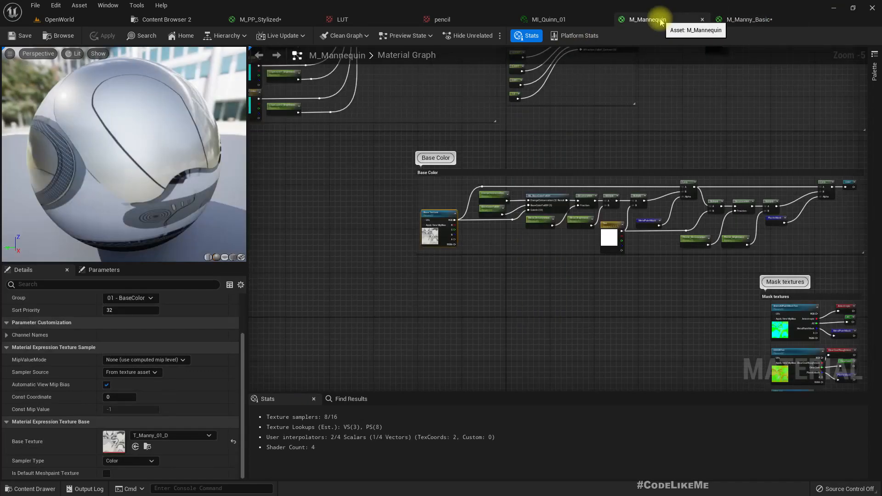
click(147, 447)
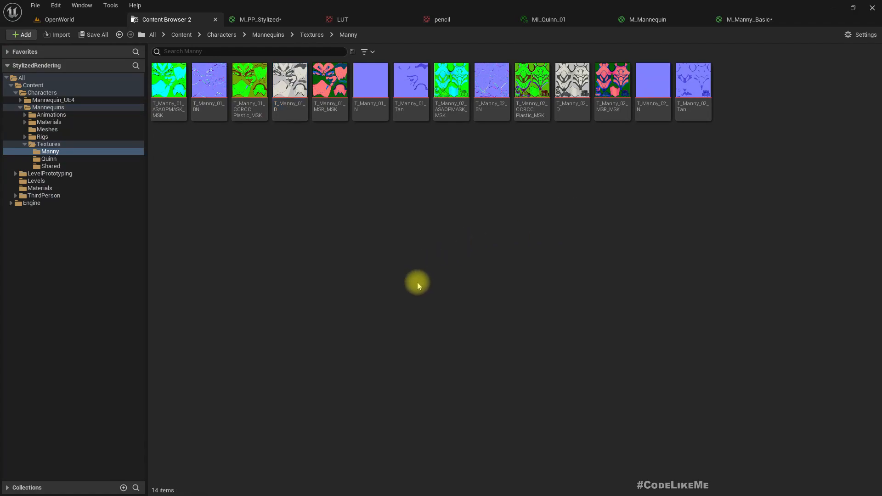
click(290, 82)
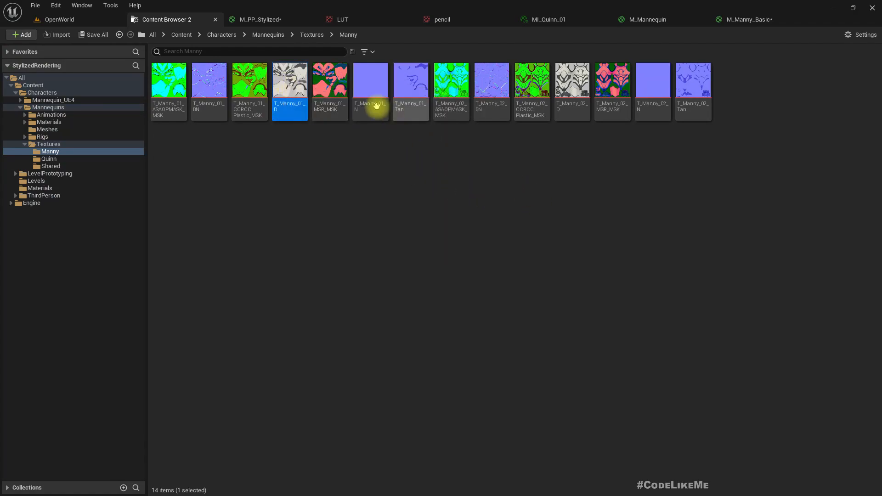
click(312, 35)
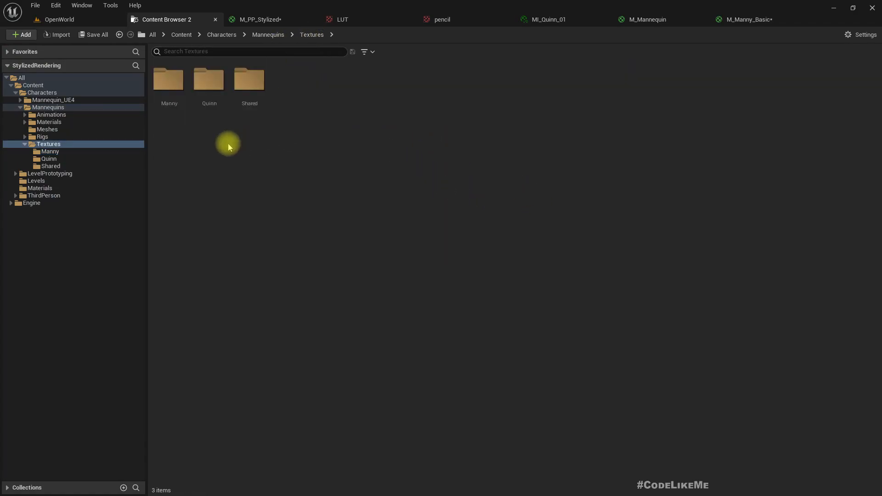
double_click(207, 83)
click(289, 100)
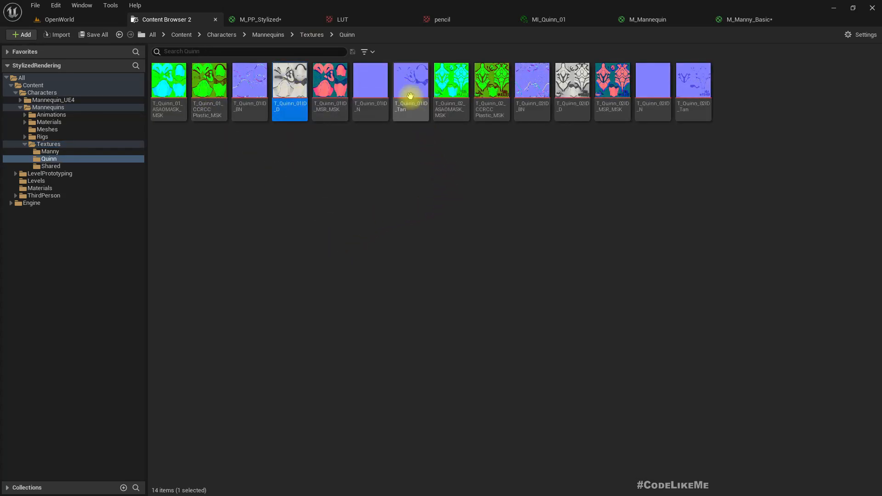
ctrl+click(370, 87)
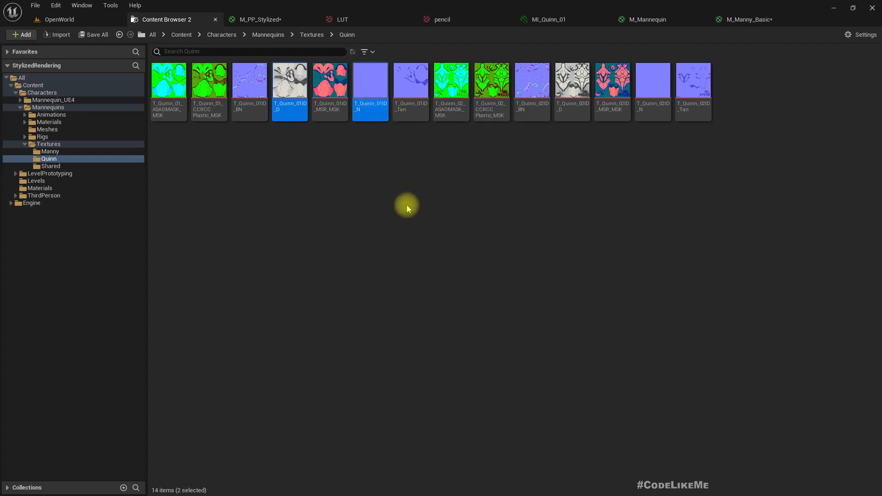
drag(362, 96, 778, 35)
drag(745, 18, 362, 84)
- Connect the RGB of T_Quinn_01ID_D to Base Color and the RGB of T_Quinn_01ID_N to Normal
drag(415, 94, 631, 109)
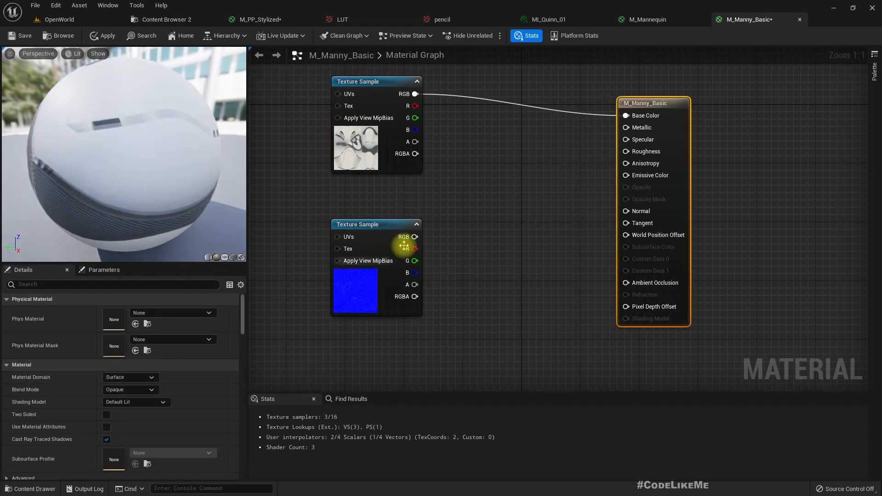
drag(414, 237, 626, 211)
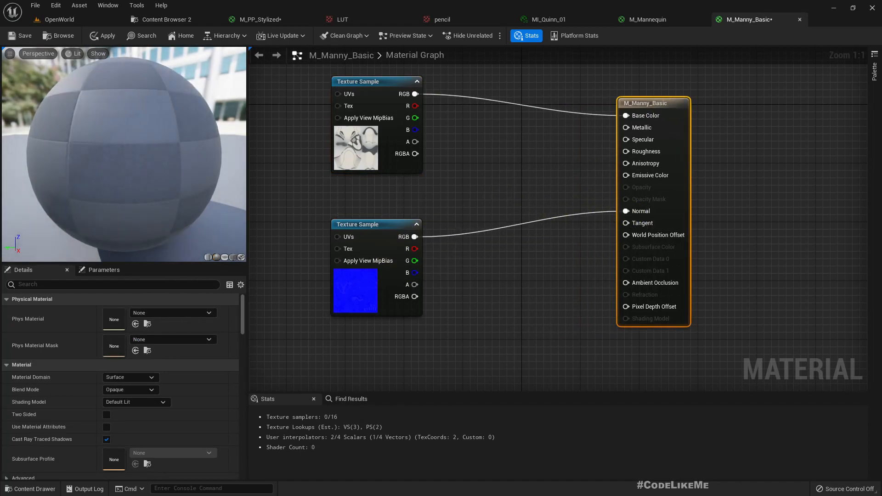
right_drag(498, 198, 519, 256)
drag(389, 140, 389, 155)
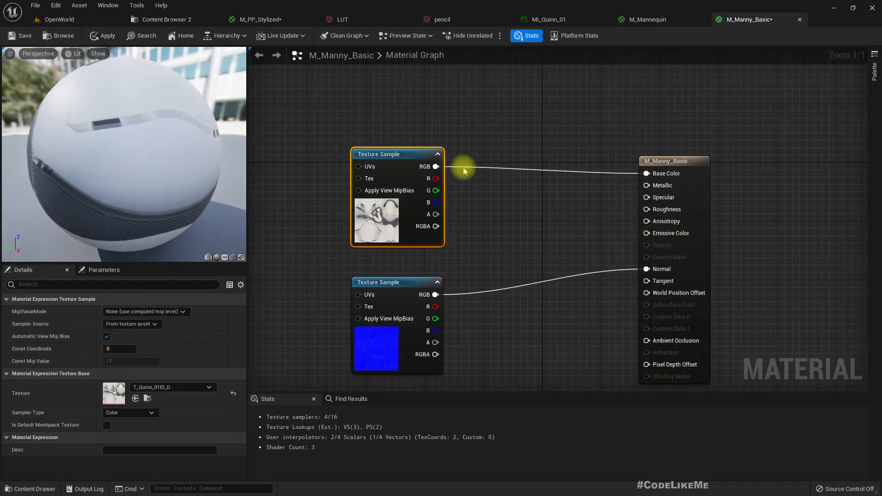
- Insert a Multiply node between the T_Quinn_01ID_D texture sample and Base Color, and move the texture sample higher in the graph
drag(482, 175, 479, 173)
text(multiply)
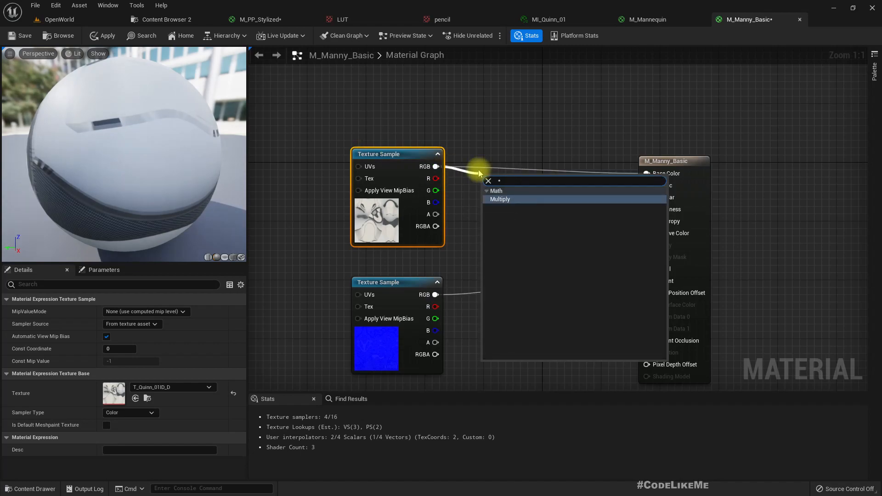
key(Return)
drag(525, 192, 648, 174)
drag(388, 157, 388, 90)
- Add a VectorParameter named Color feeding the Multiply's B input, and place it between the two texture samples
drag(487, 204, 455, 217)
text(vector[ar)
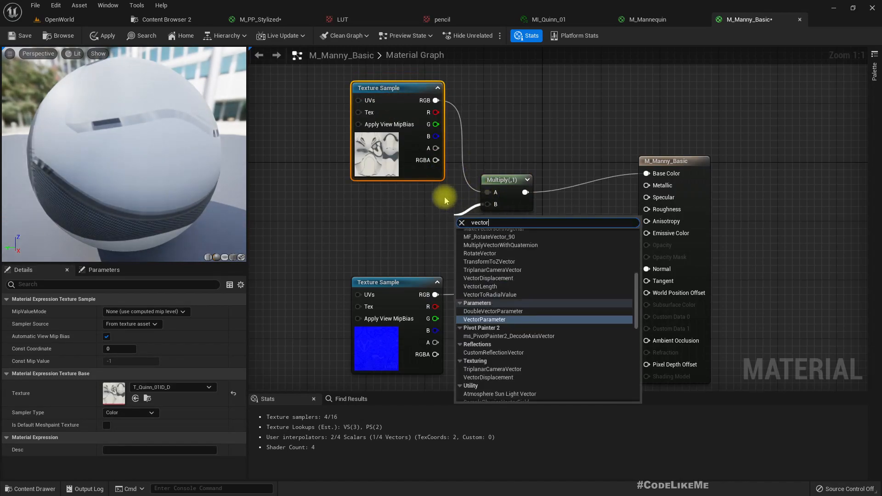
key(BackSpace)
key(BackSpace)
key(BackSpace)
text([)
key(BackSpace)
text(par)
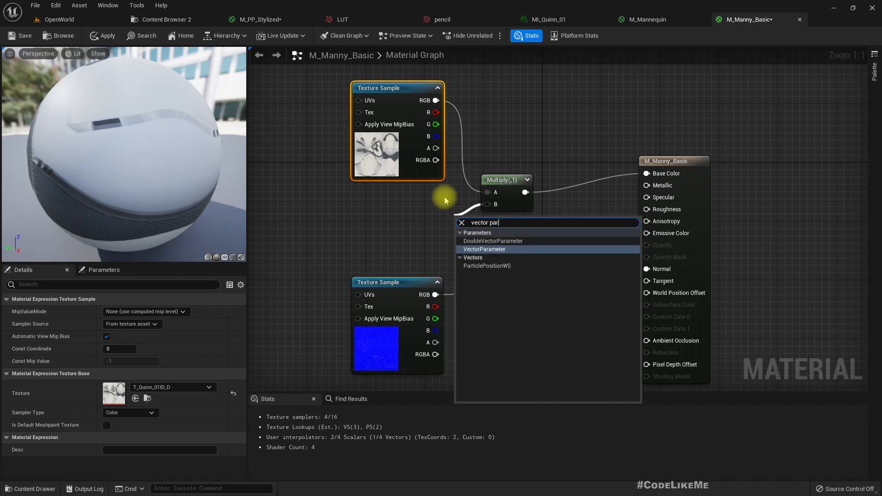
key(Return)
text(Color)
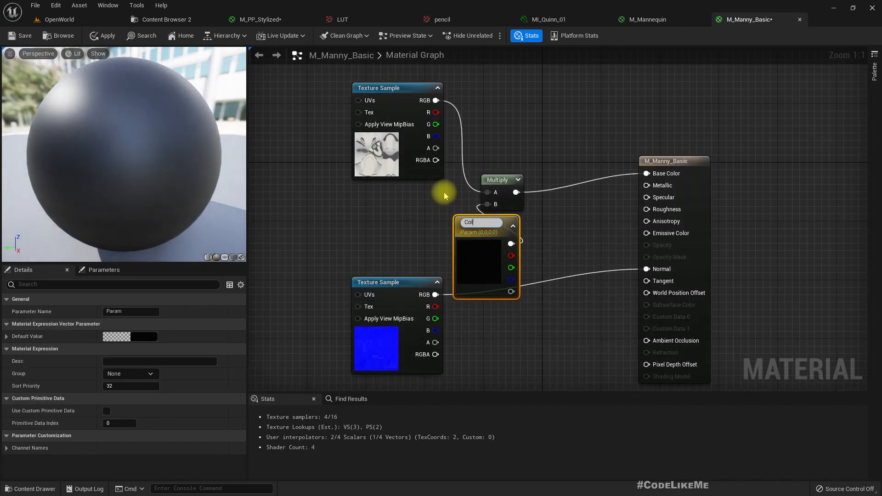
key(Return)
drag(480, 225, 377, 201)
- Set the Color parameter's default value to pink (R 0.921875, G 0.07595, B 0.632462) and apply the material changes
click(132, 336)
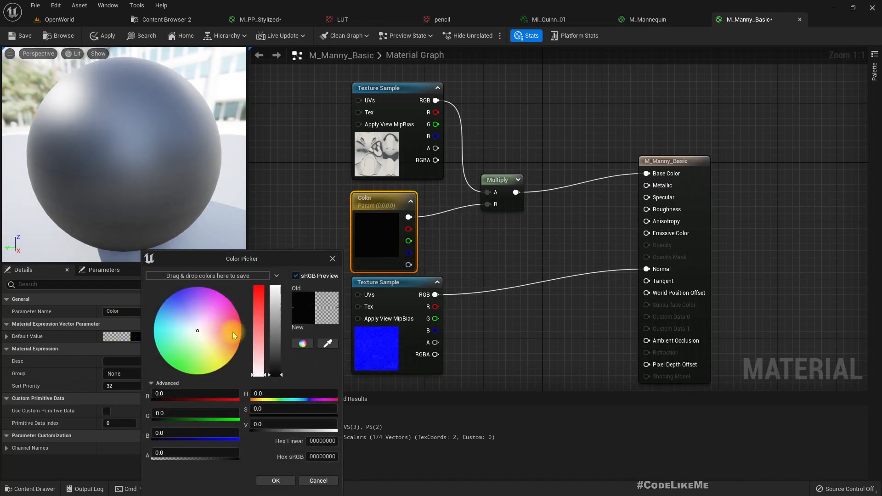
click(228, 305)
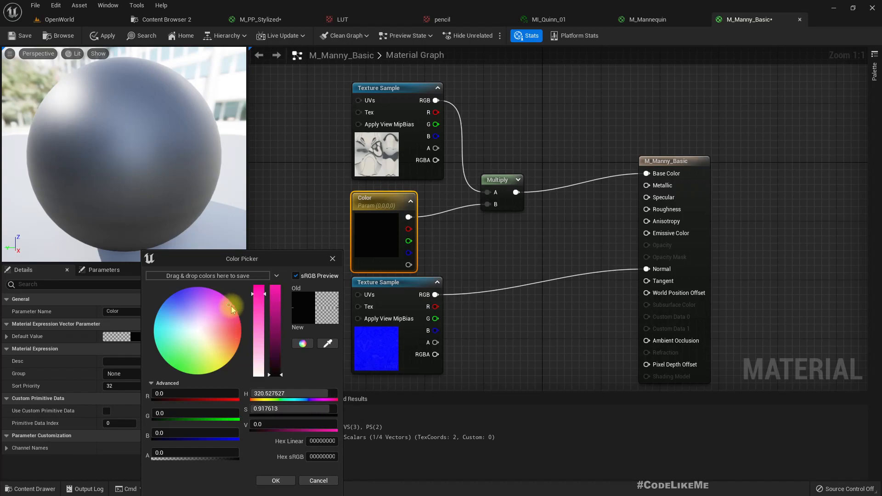
click(275, 294)
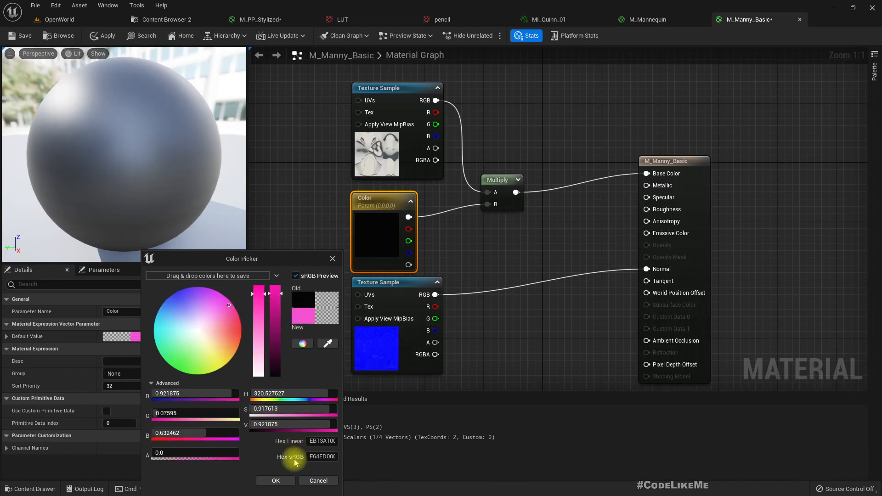
click(275, 481)
drag(158, 213, 139, 215)
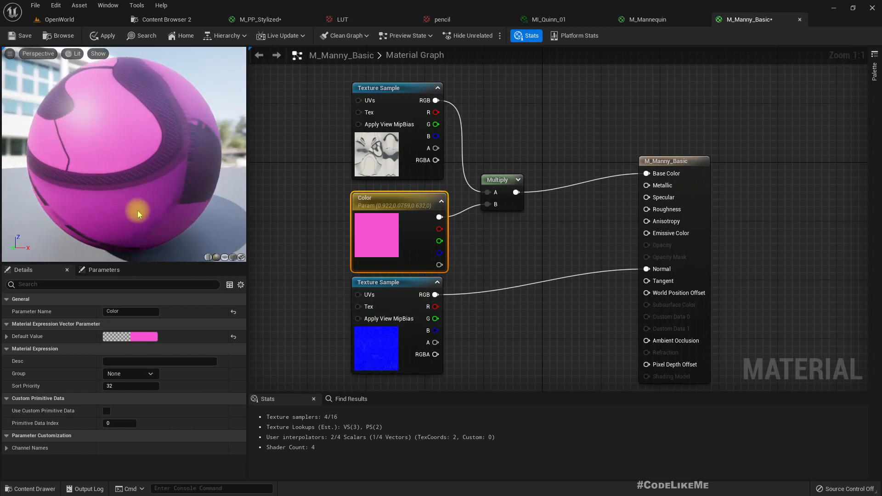
click(106, 38)
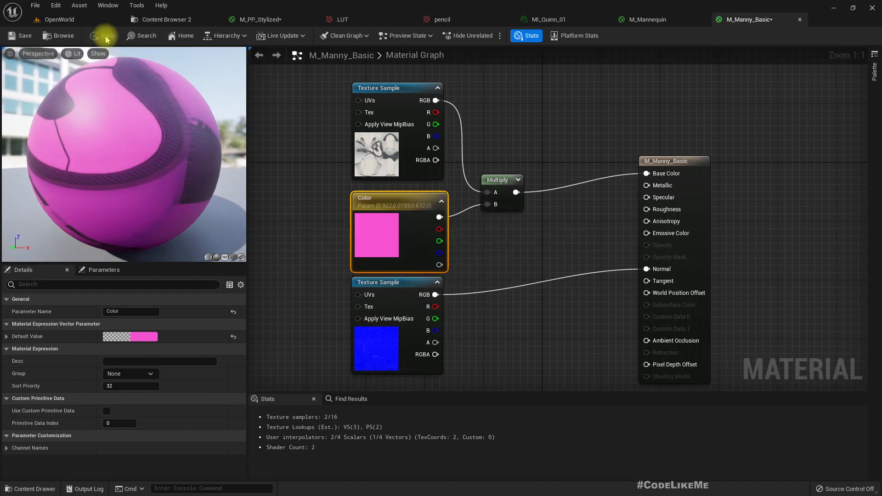
click(146, 36)
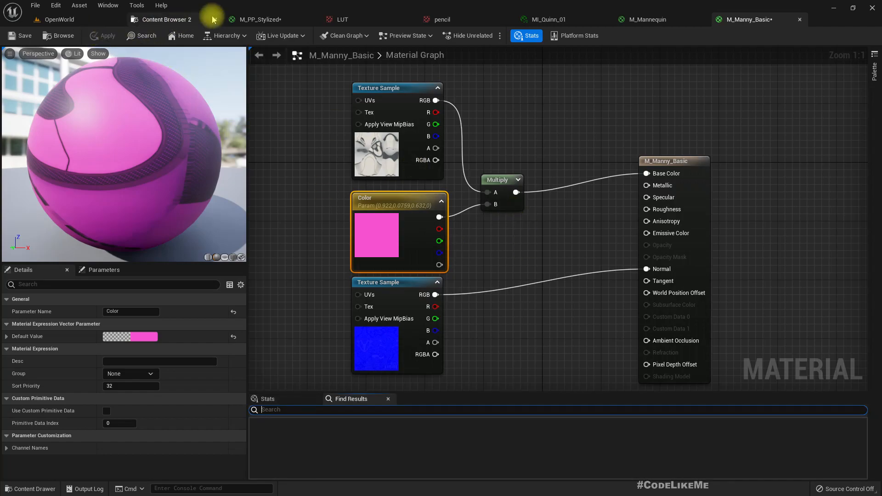
- Create a material instance of M_Manny_Basic in the Materials folder and open the instance
click(174, 19)
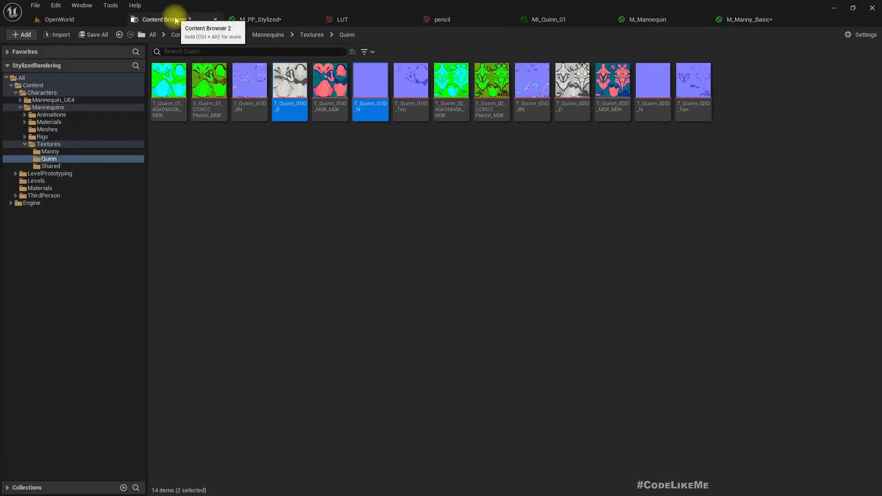
click(743, 19)
click(59, 35)
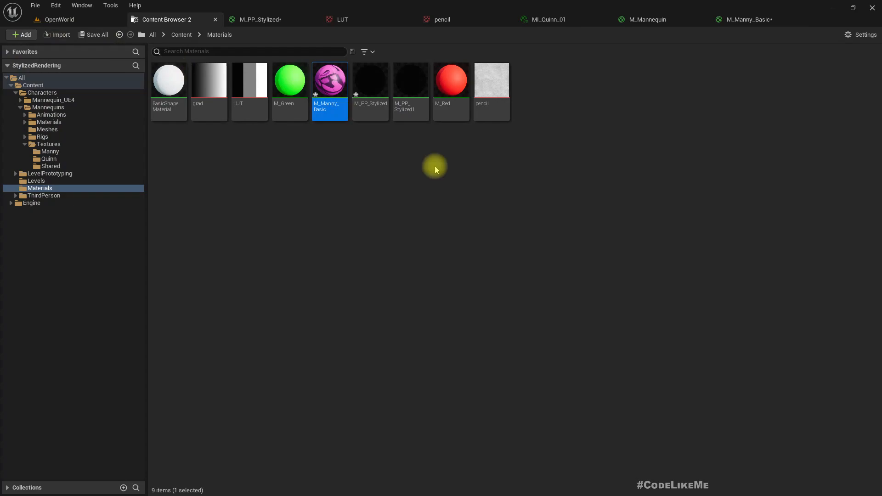
right_click(328, 94)
click(367, 100)
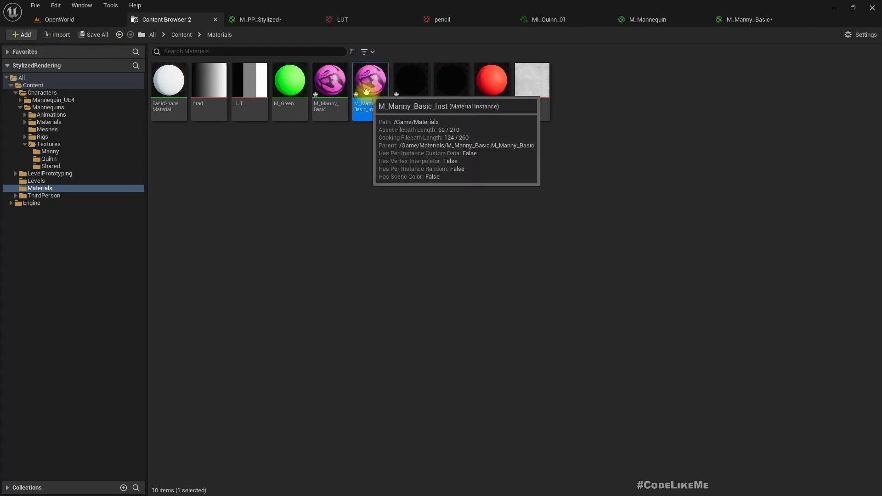
double_click(367, 93)
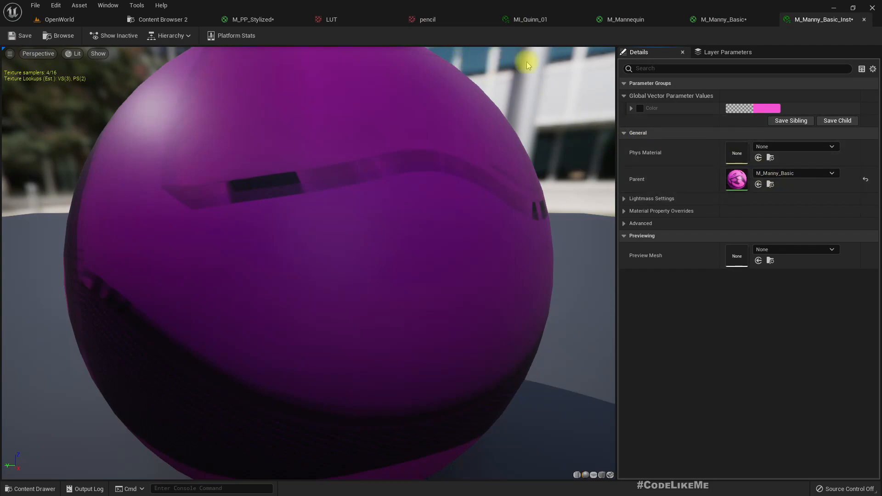
- Convert both texture samples in M_Manny_Basic to parameters
click(702, 20)
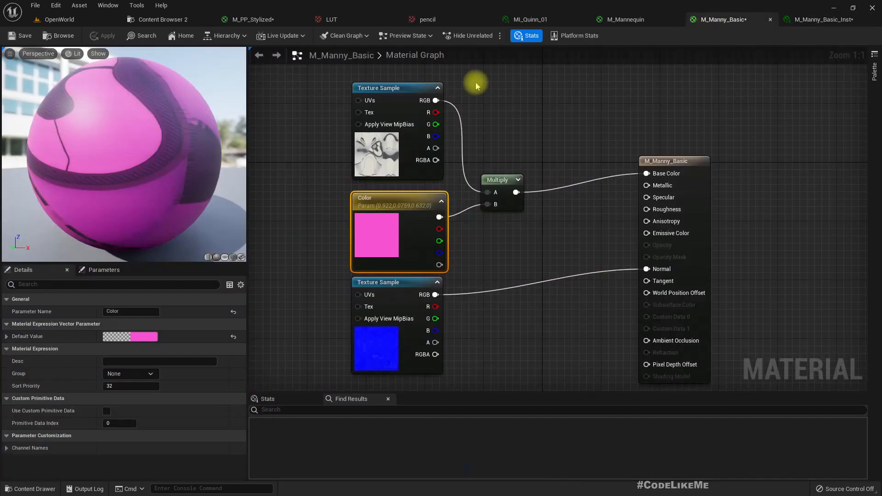
click(384, 104)
ctrl+click(387, 303)
right_click(392, 294)
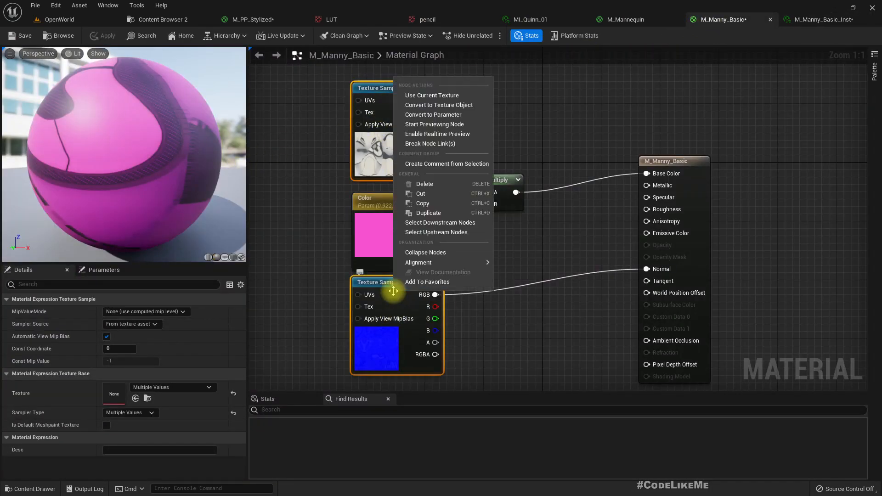
click(430, 115)
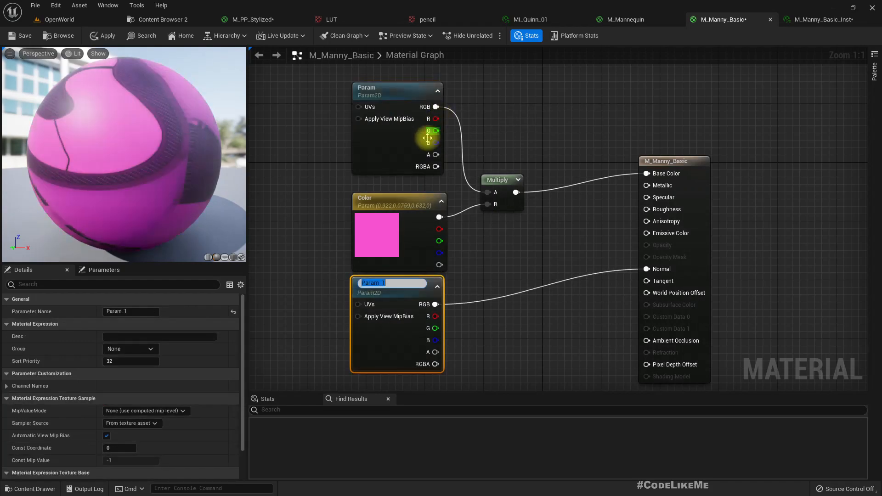
- Name the T_Quinn_01ID_D texture parameter Base and the T_Quinn_01ID_N texture parameter Normal
click(380, 104)
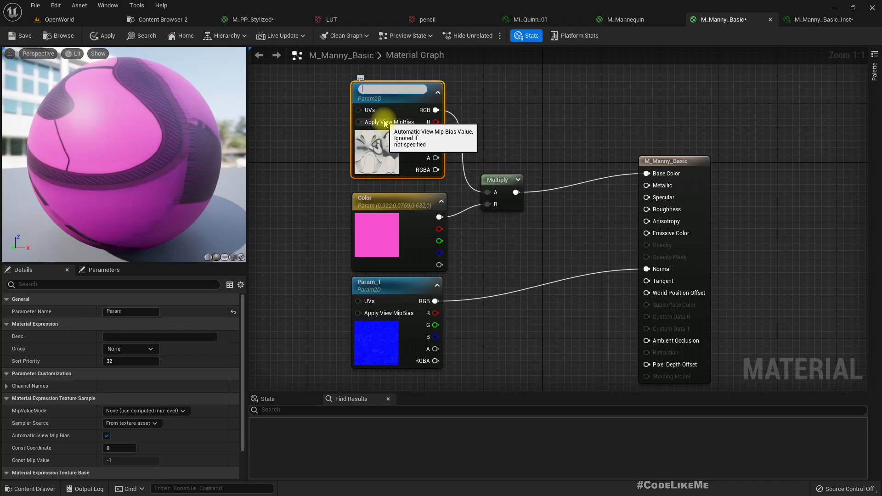
text(Base)
key(Return)
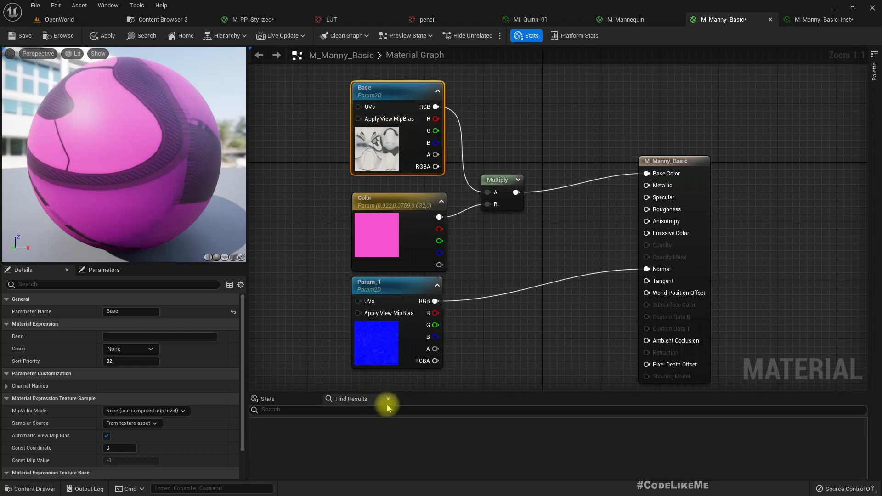
click(385, 334)
click(385, 334)
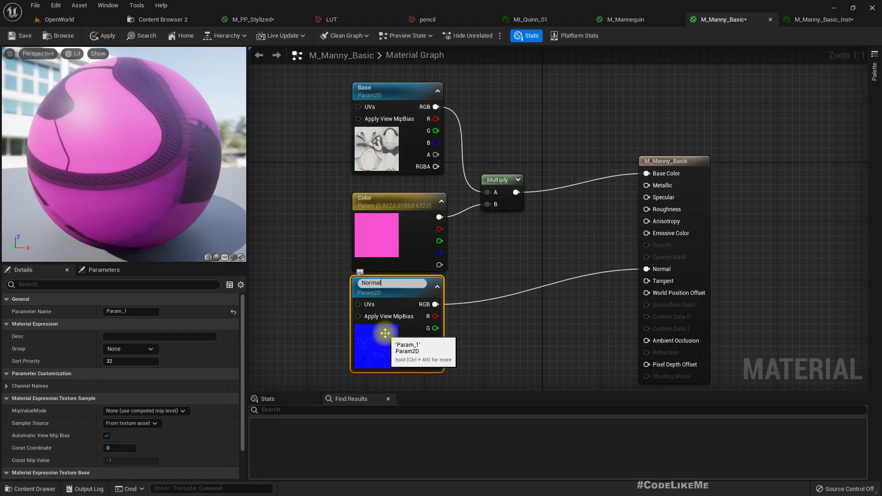
key(Return)
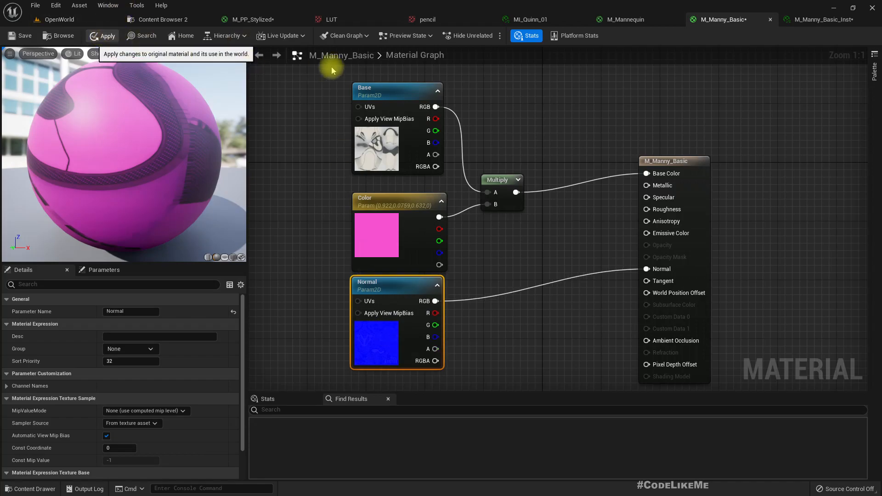
- Enable the Base and Normal overrides in M_Manny_Basic_Inst and set the Base texture to T_Quinn_02ID_D
click(799, 19)
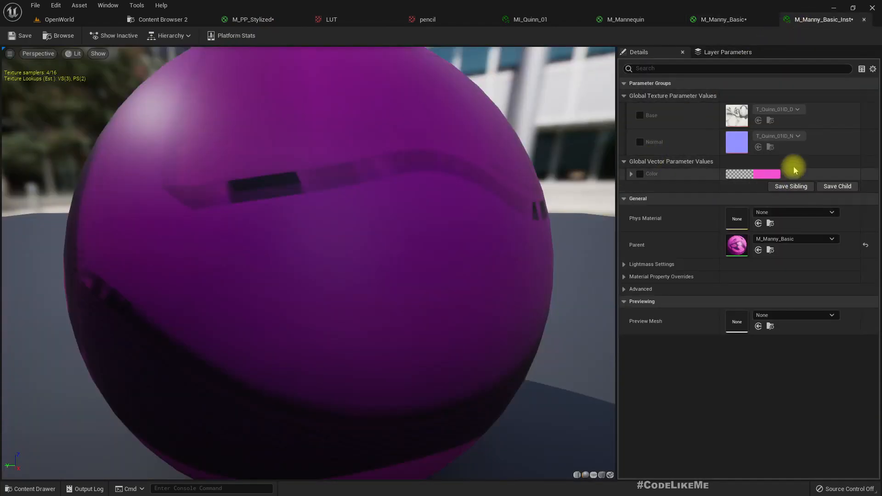
click(640, 115)
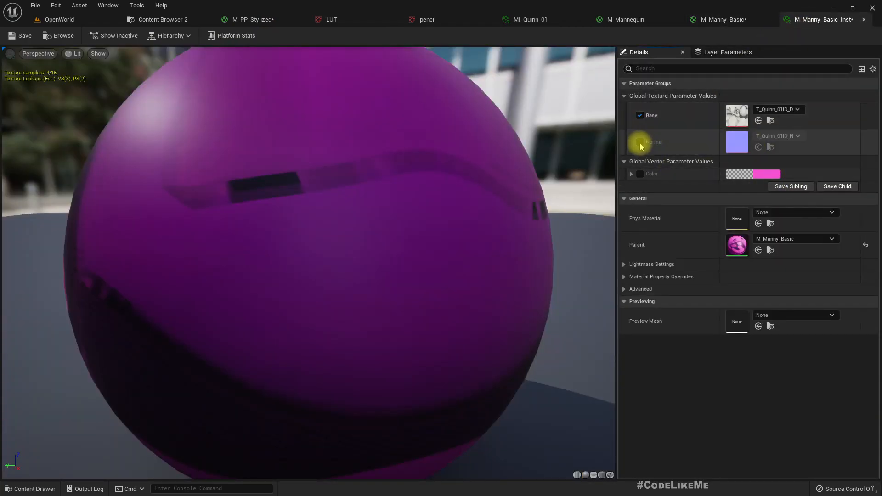
click(640, 141)
click(781, 109)
scroll(789, 363, down, 3)
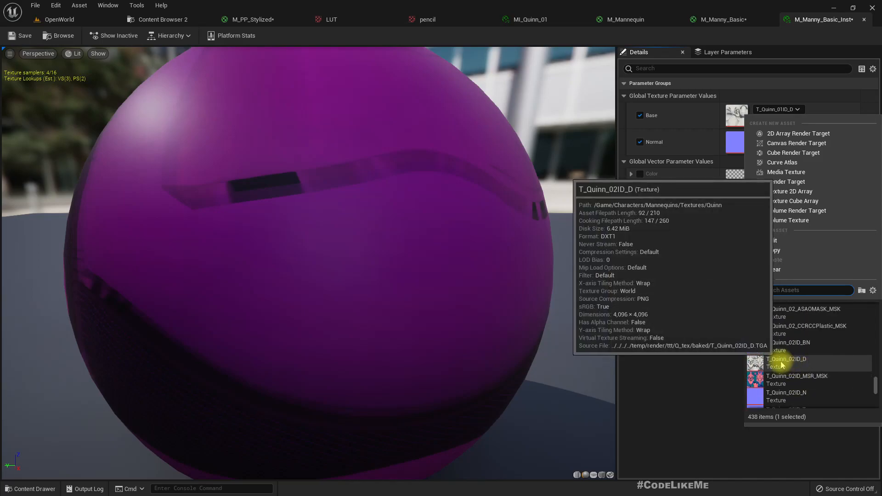
click(786, 363)
- Set the Normal texture of M_Manny_Basic_Inst to T_Quinn_02ID_N and inspect the pattern on the preview sphere
click(784, 138)
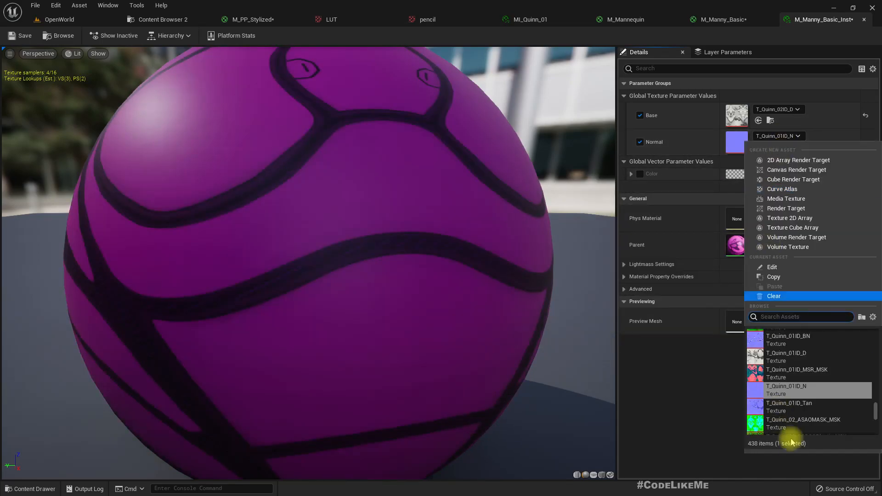
scroll(800, 404, down, 1)
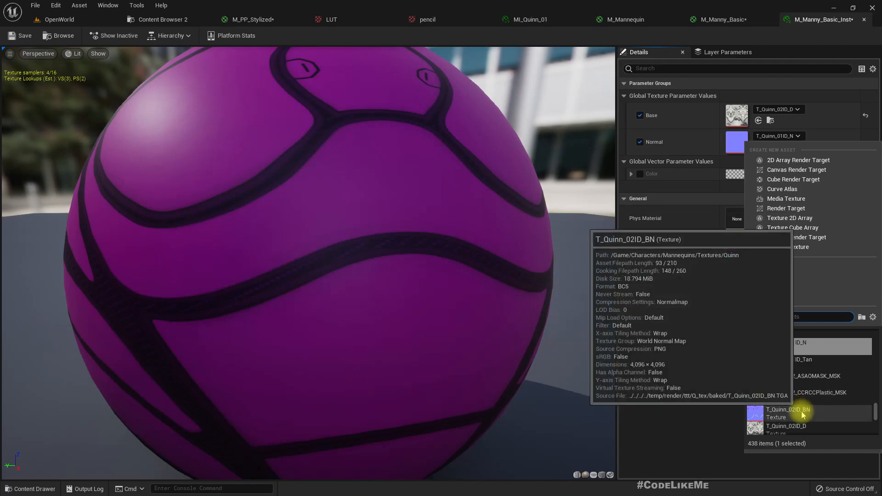
scroll(802, 411, down, 1)
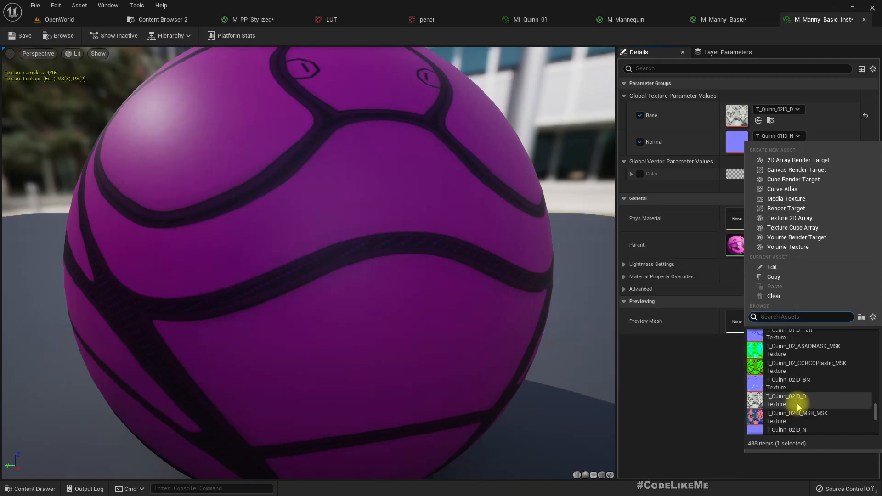
scroll(798, 407, up, 1)
scroll(798, 407, down, 1)
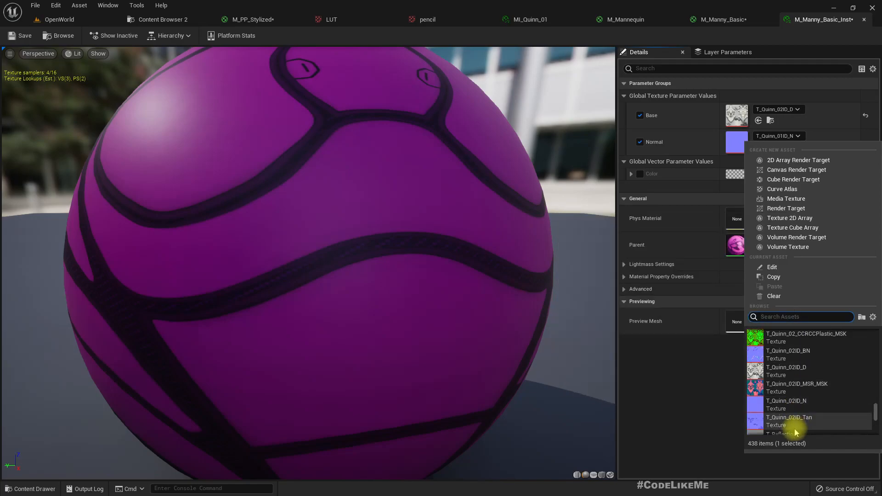
click(800, 414)
drag(198, 171, 321, 175)
scroll(206, 175, down, 5)
drag(251, 205, 472, 130)
scroll(298, 215, up, 5)
scroll(473, 131, down, 5)
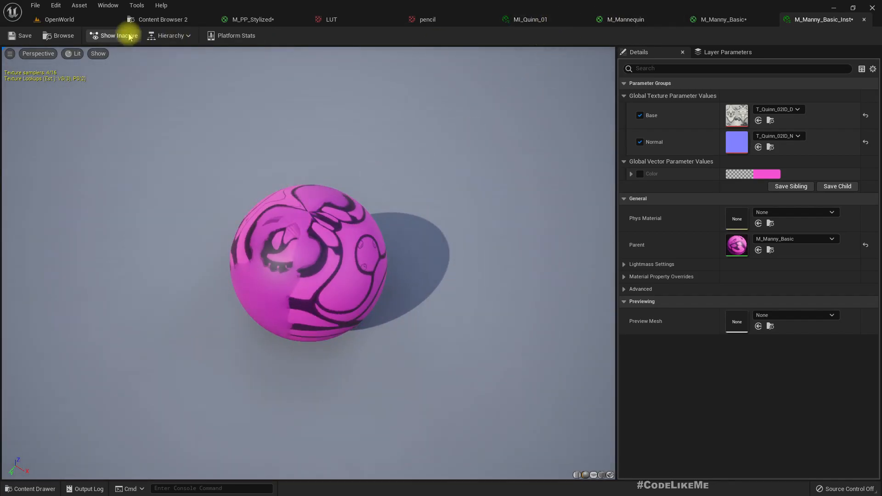
- Assign M_Manny_Basic from the Materials folder to material Element 0 of the BP_ThirdPersonCharacter mesh in the OpenWorld level
click(91, 19)
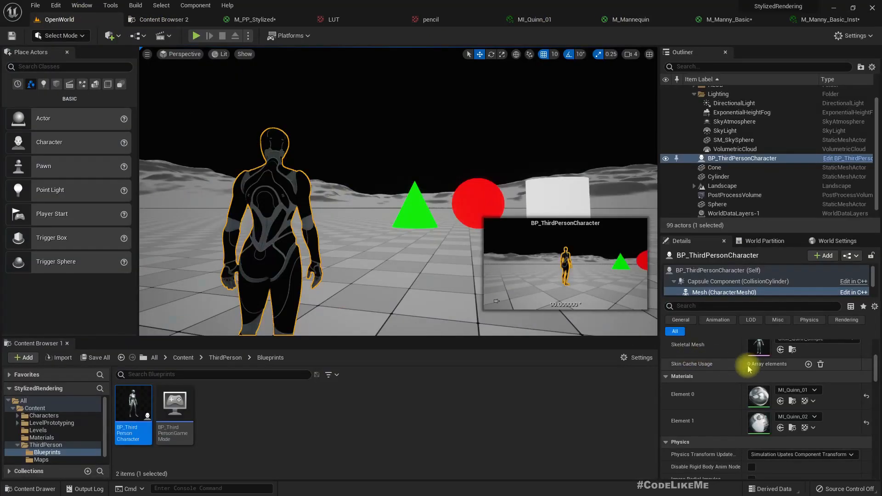
click(816, 23)
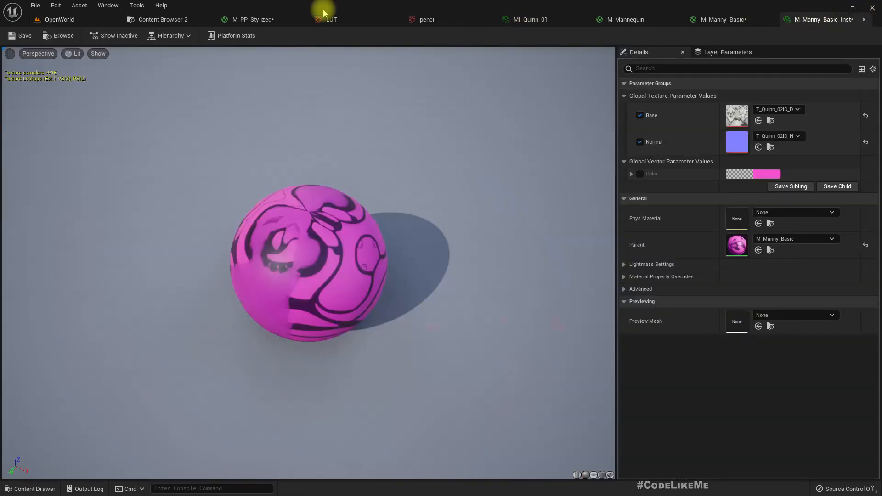
click(63, 20)
click(175, 407)
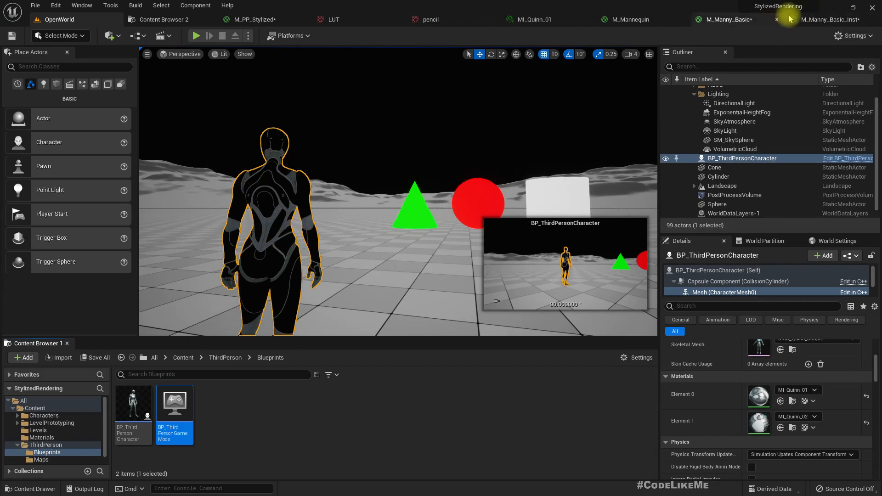
click(827, 20)
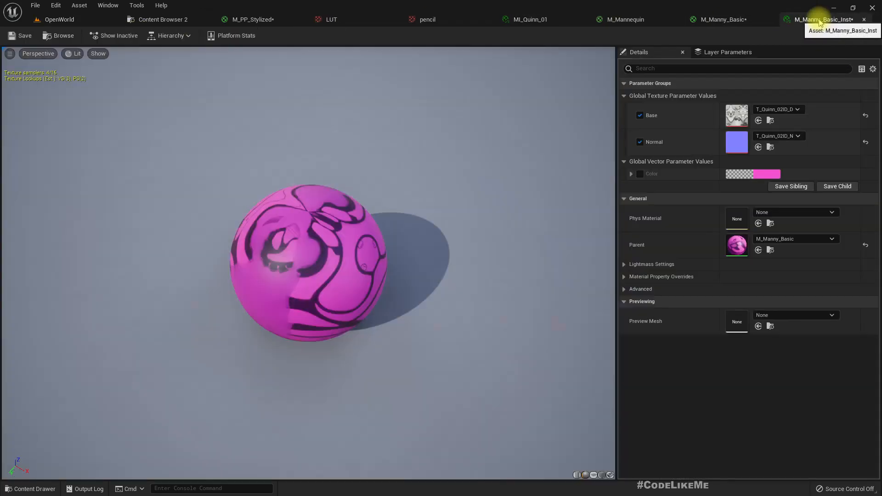
click(55, 36)
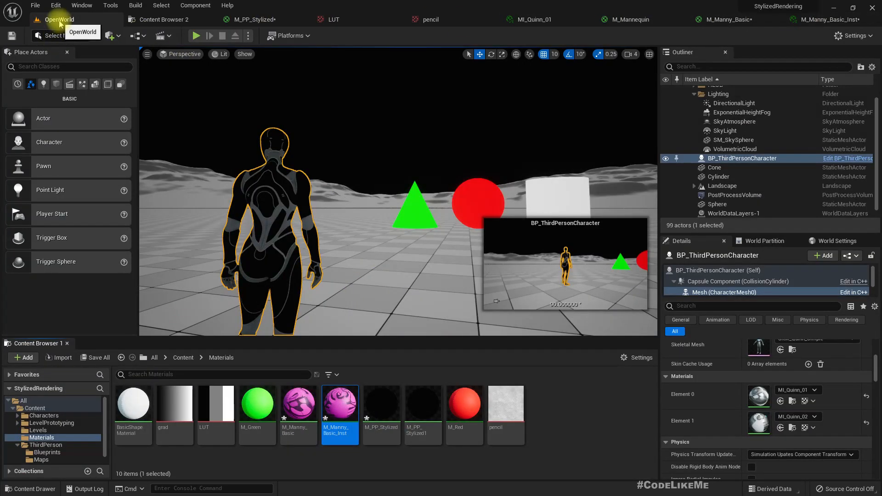
click(300, 405)
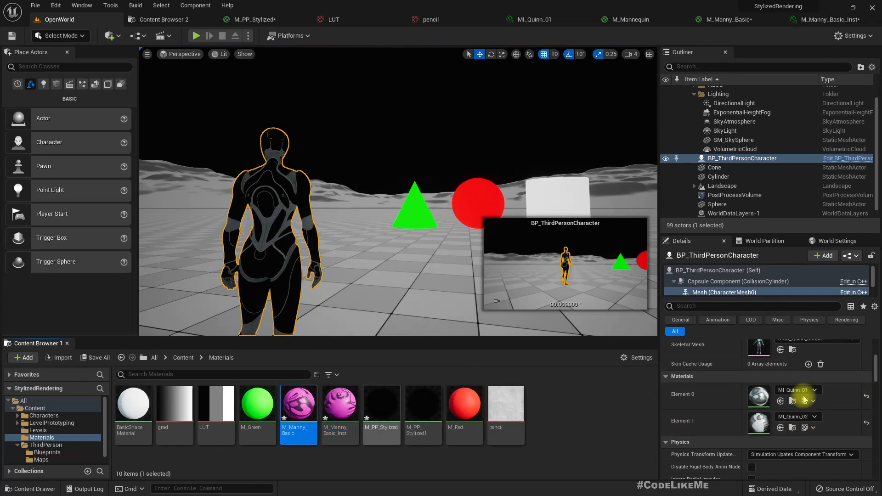
click(780, 401)
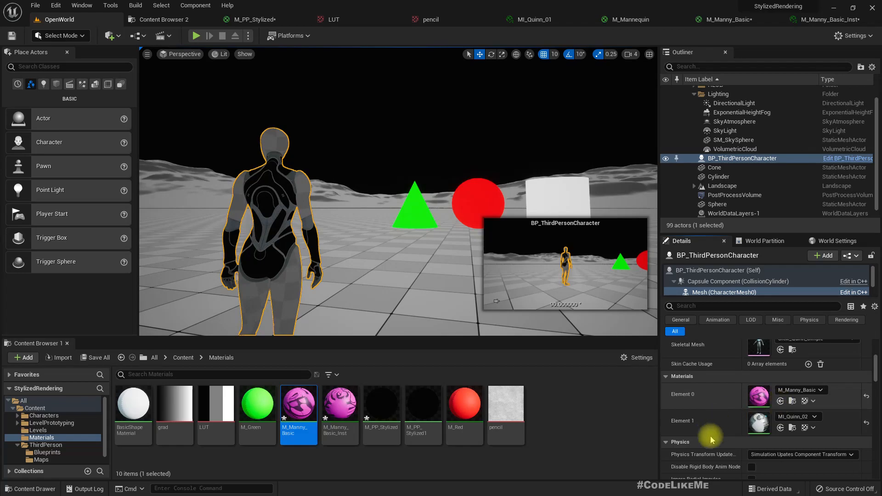
- Assign M_Manny_Basic_Inst to material Element 1 of the character mesh and view the character in the level
click(340, 404)
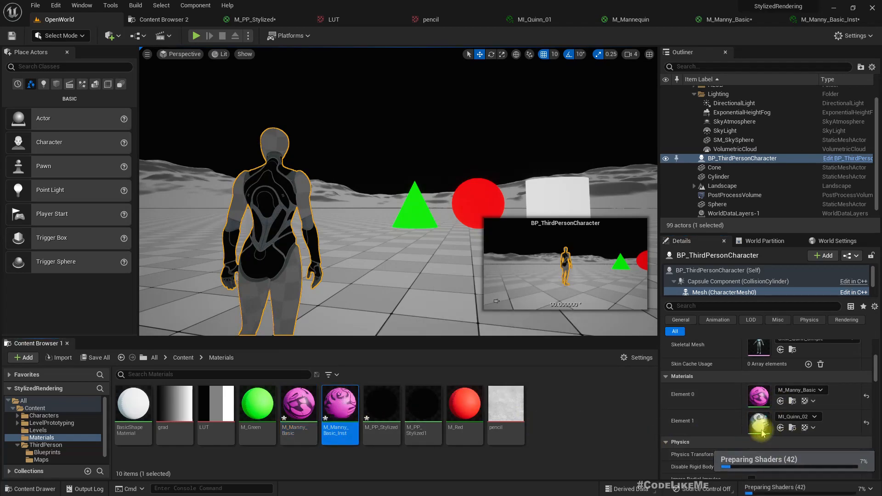
click(780, 427)
right_drag(359, 219, 389, 247)
key(s)
key(w)
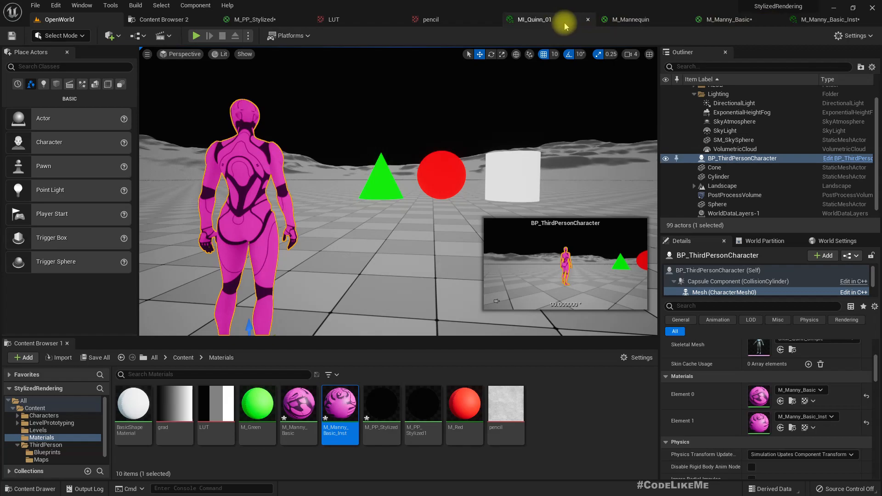
- Apply the pending graph changes in the M_PP_Stylized post-process material
click(255, 19)
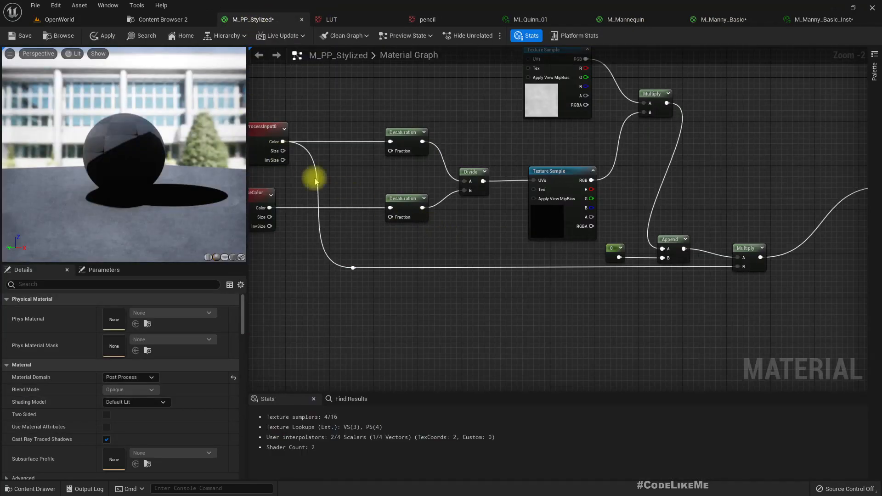
click(93, 37)
right_drag(762, 163, 717, 183)
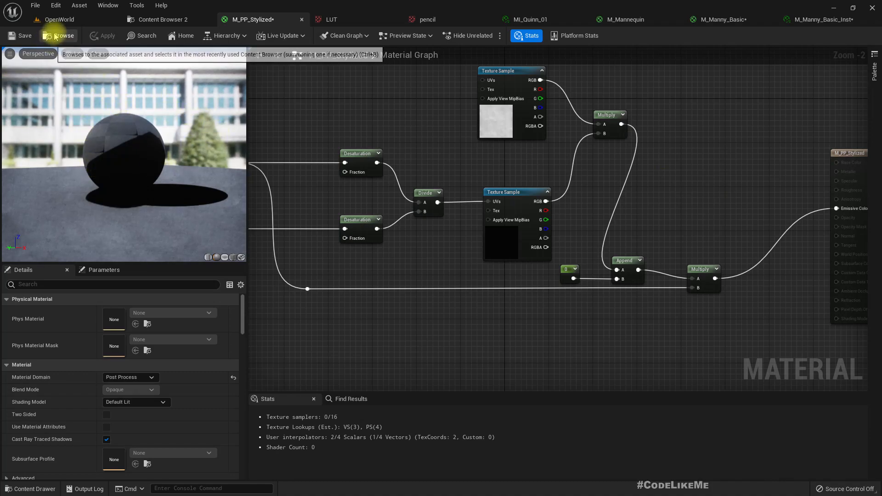
- Play the OpenWorld level full screen and run the magenta character around the shapes to check the stylized look, then stop
click(59, 20)
click(480, 137)
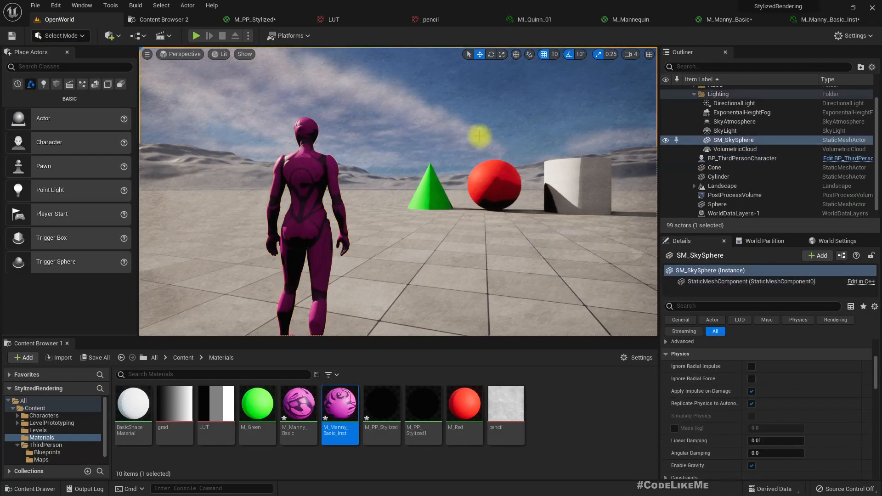
key(F11)
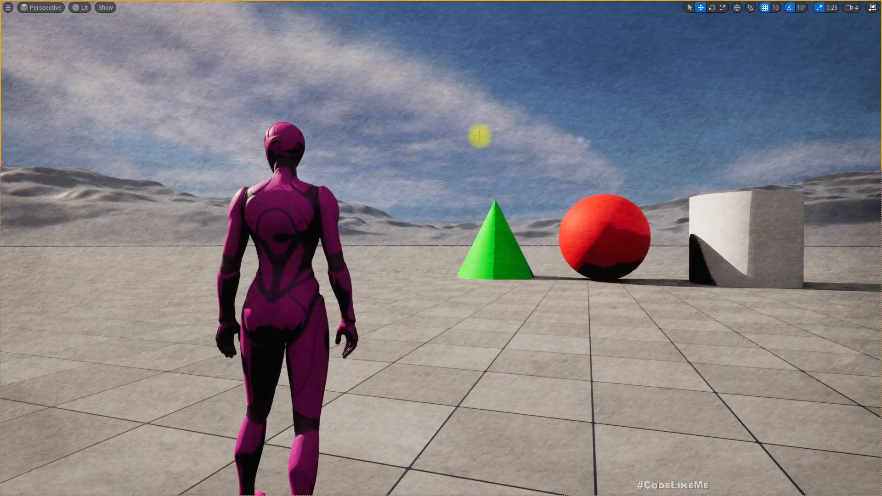
key(alt+p)
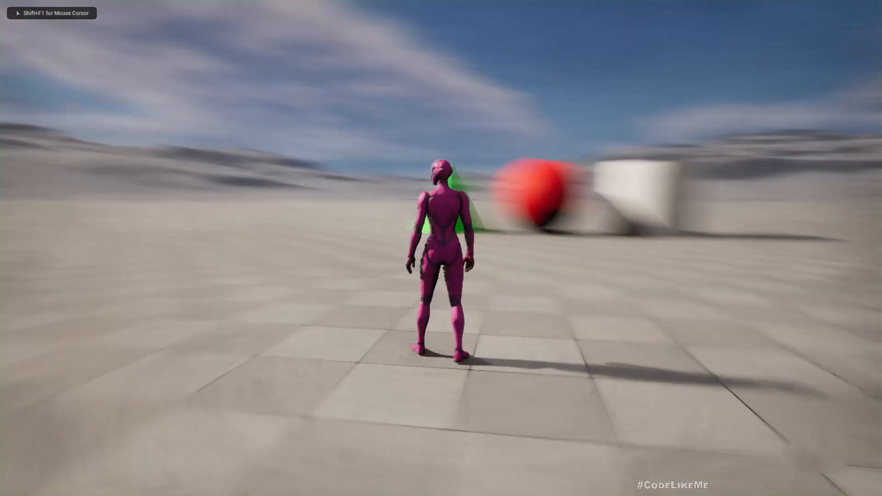
key(s)
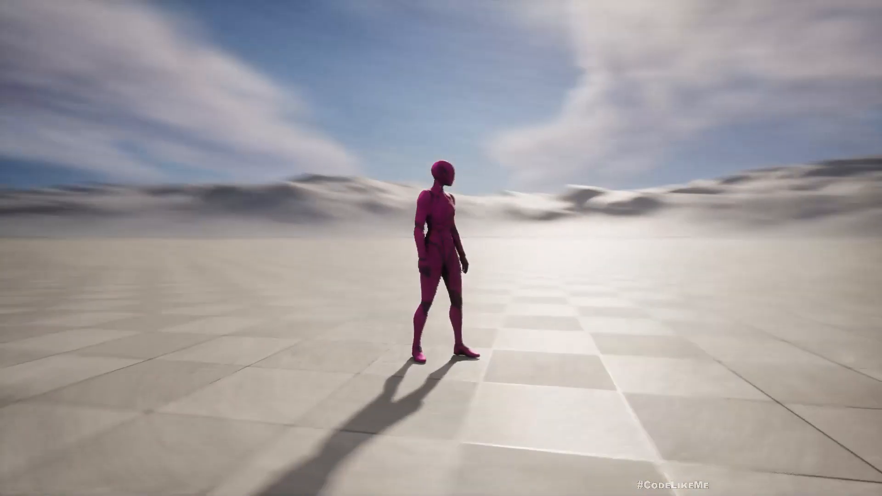
key(s)
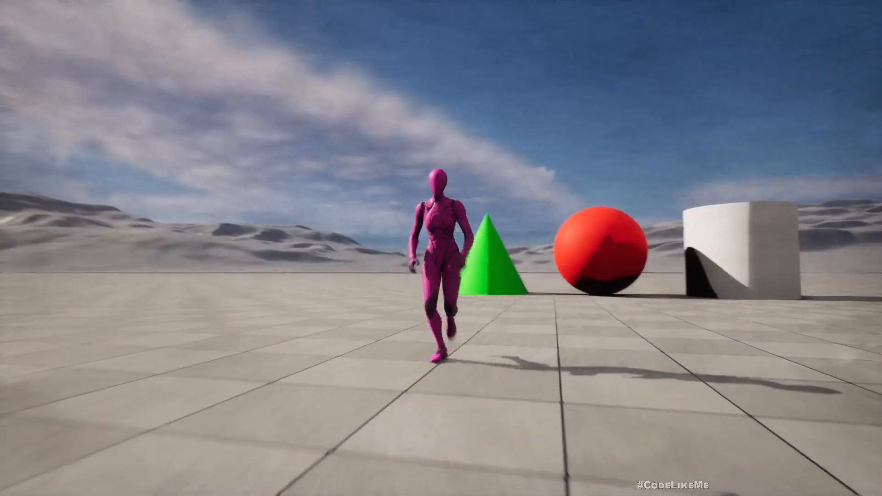
key(a)
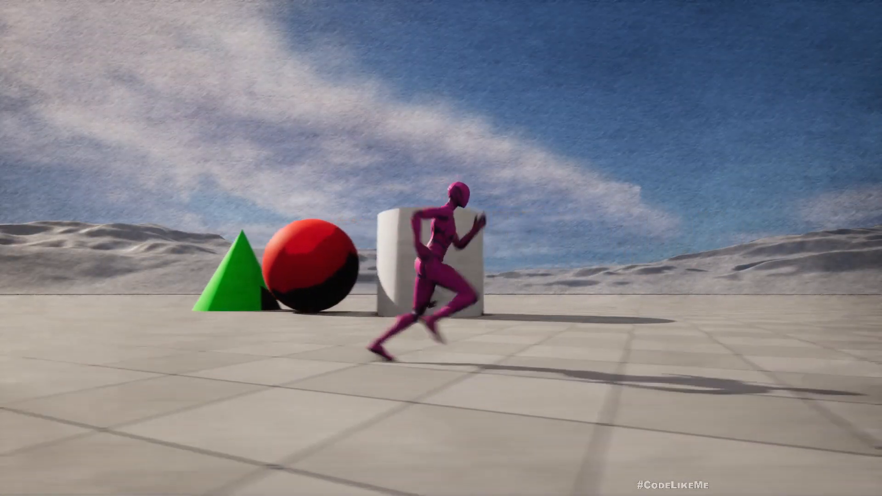
key(a)
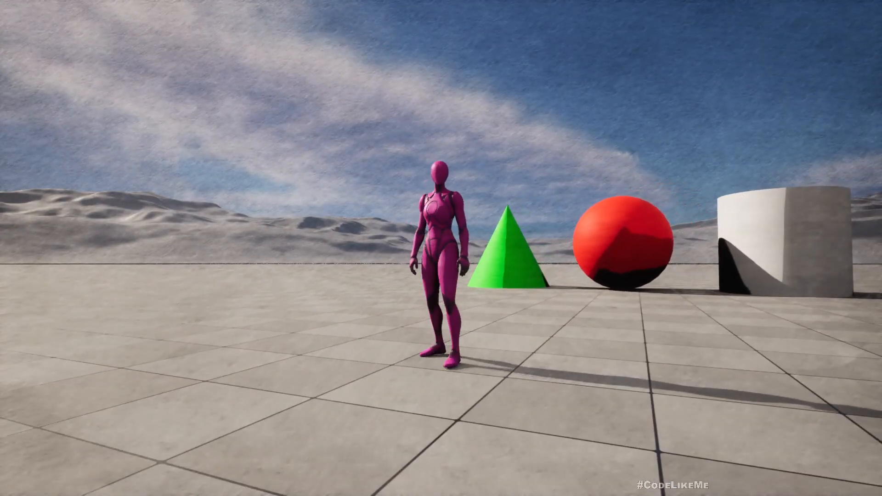
key(Escape)
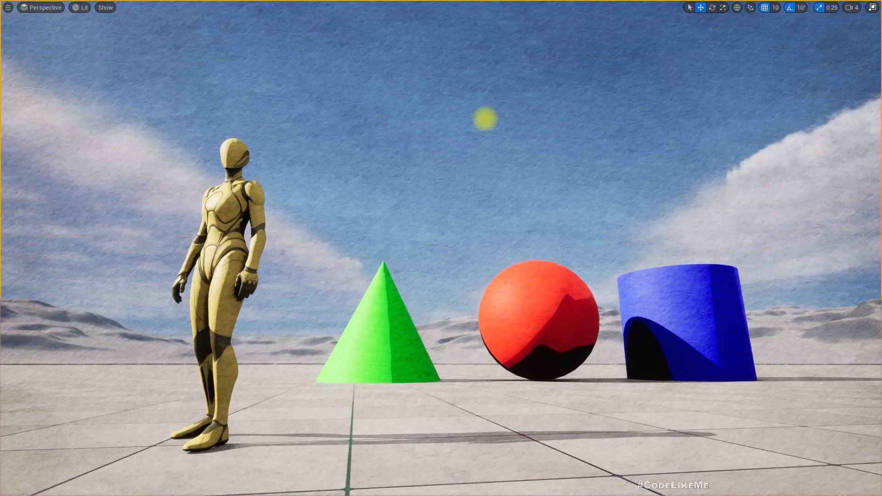
- Play-test the level with the yellow character and blue cylinder, viewing the stylized rendering from several directions, and end the session
key(alt+p)
key(w)
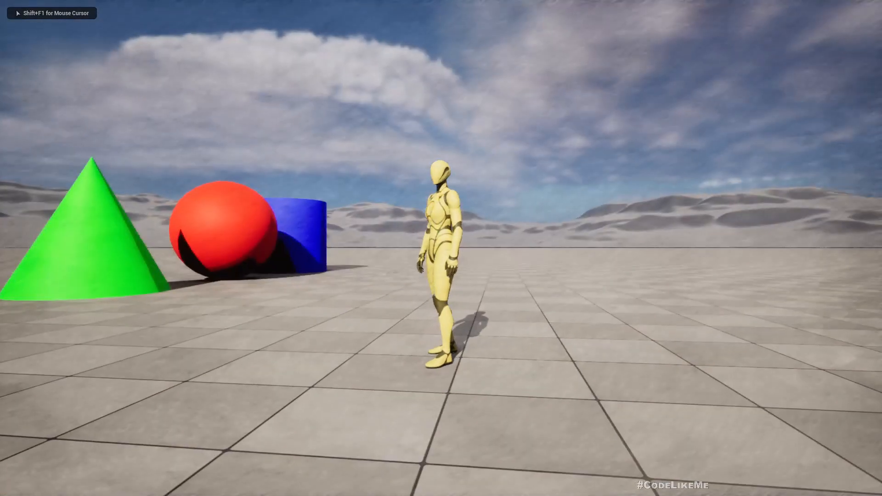
key(d)
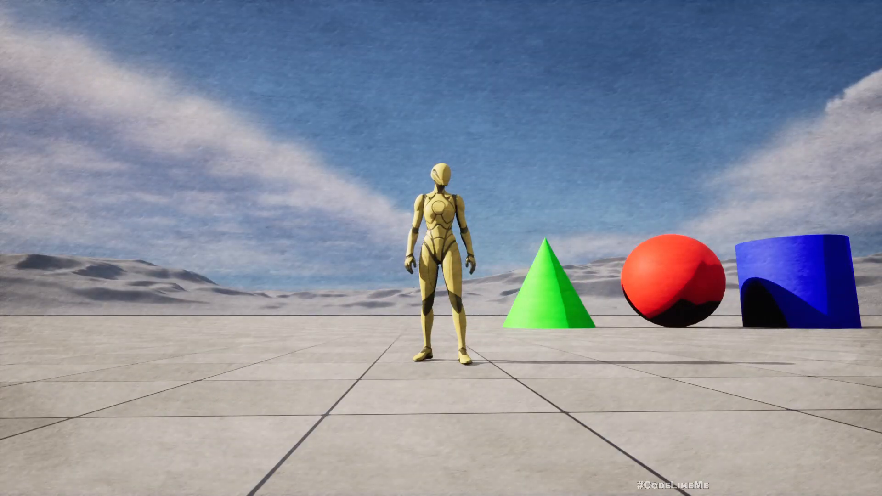
key(d)
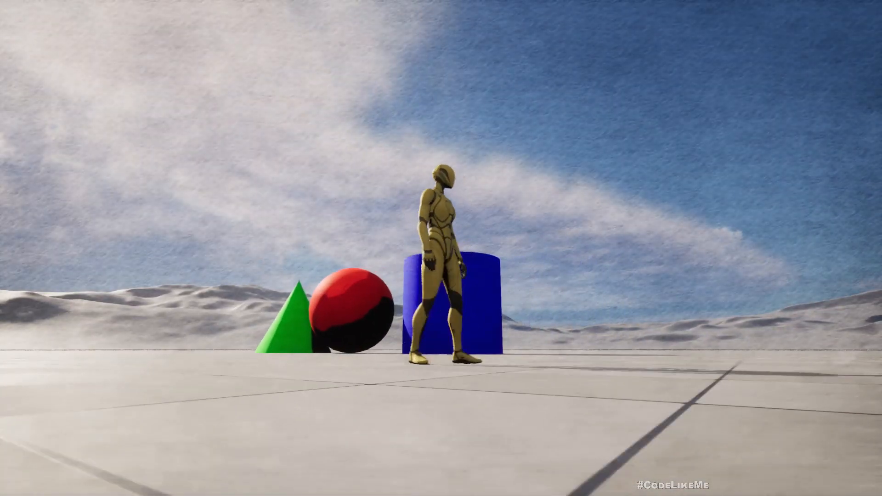
key(Escape)
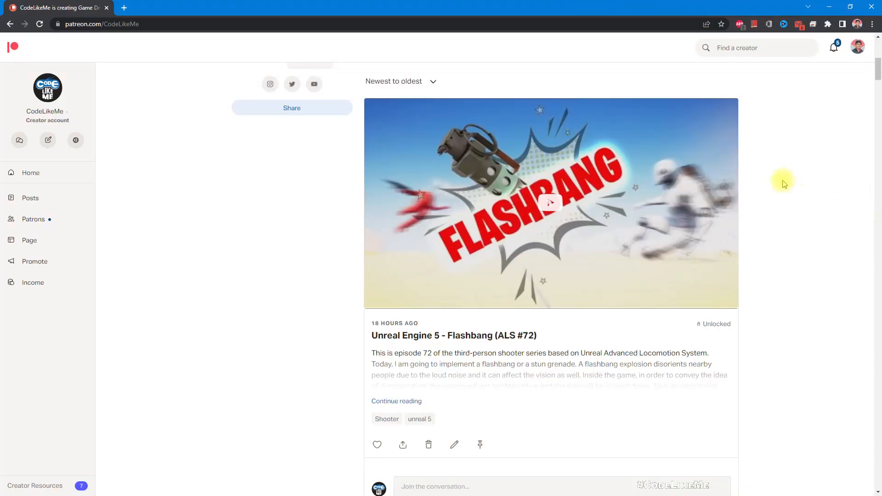
- Look through the Unreal Engine 5 project posts on the CodeLikeMe Patreon page in the web browser
scroll(776, 190, down, 4)
scroll(754, 199, down, 17)
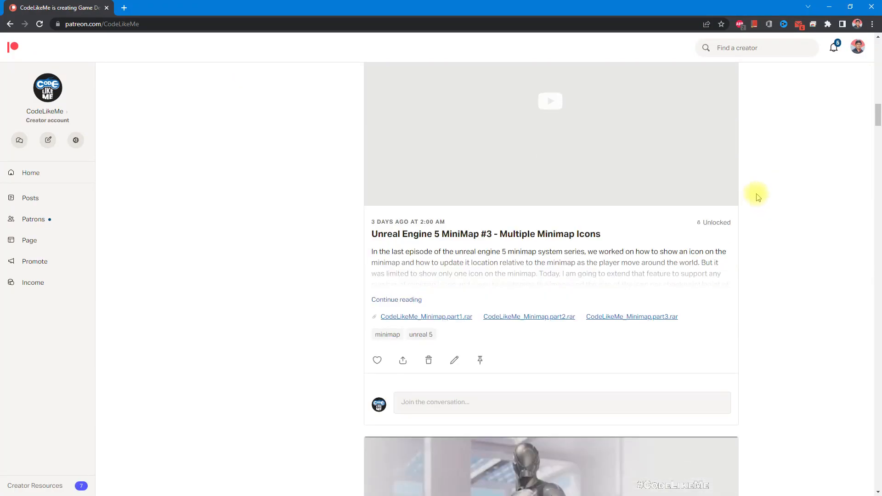
scroll(758, 196, down, 20)
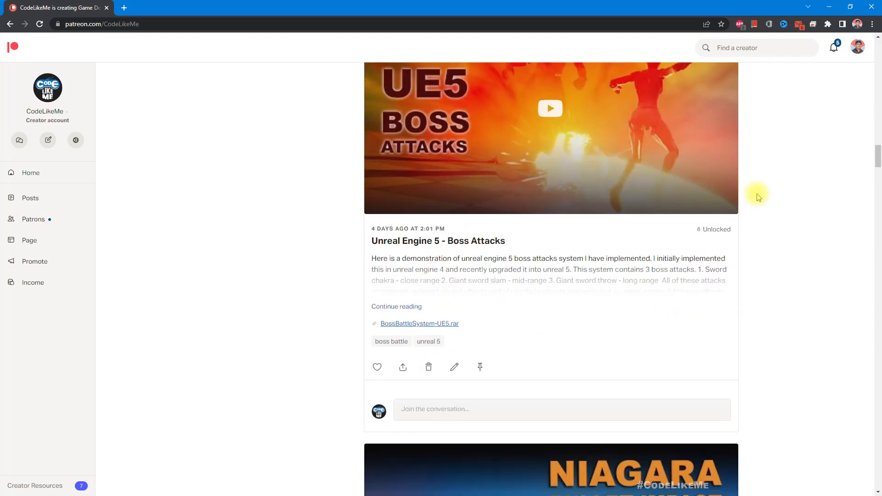
scroll(758, 197, down, 4)
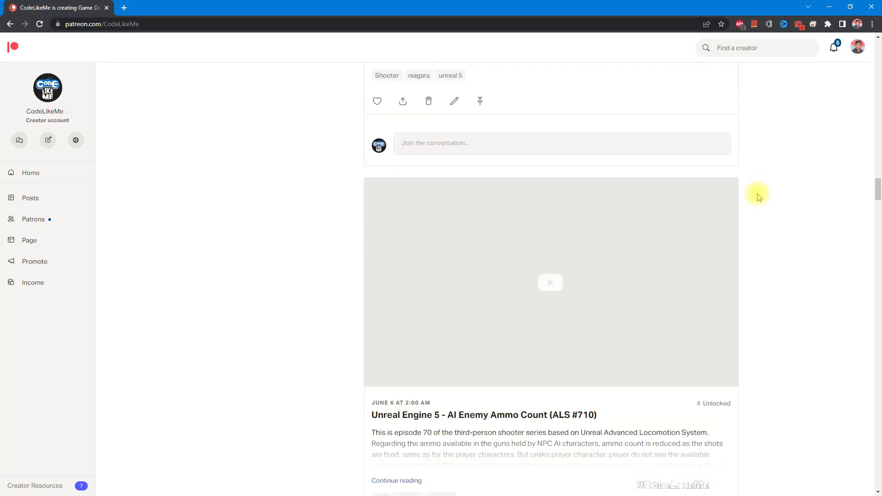
scroll(759, 197, down, 13)
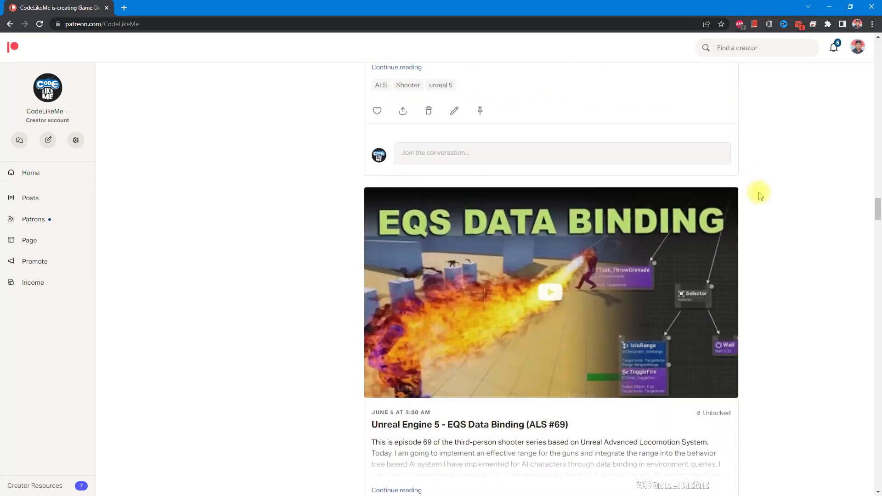
scroll(759, 197, down, 18)
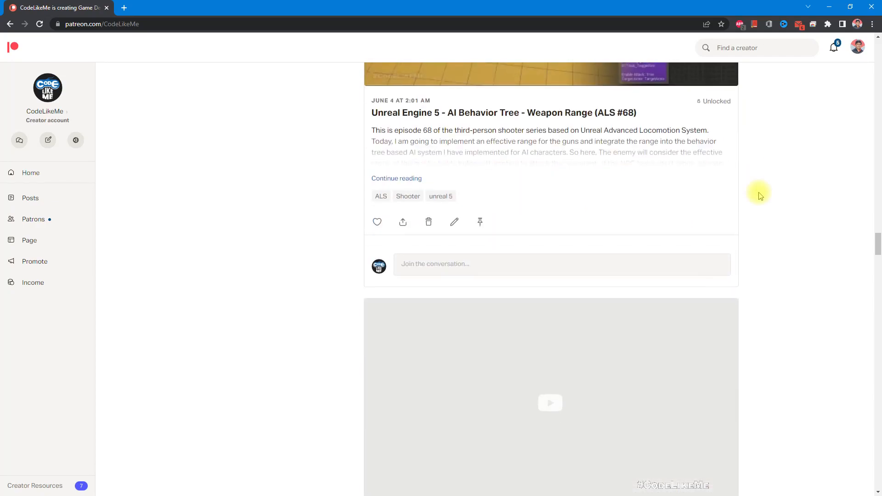
scroll(759, 197, down, 19)
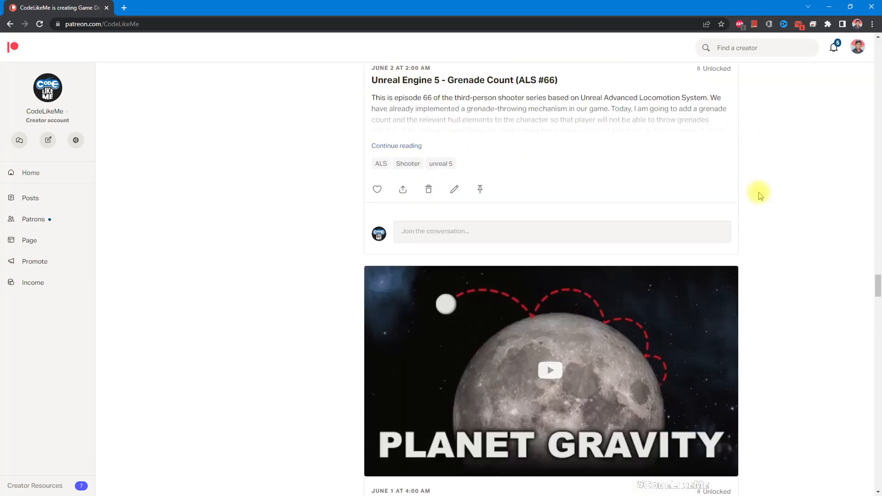